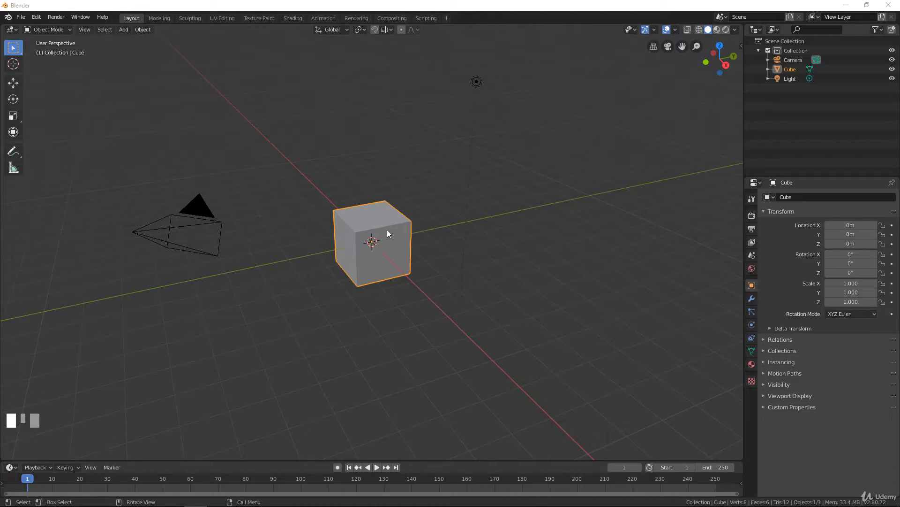
- Delete all the default objects in the scene: the camera, the cube and the light
left_click(432, 230)
key("a")
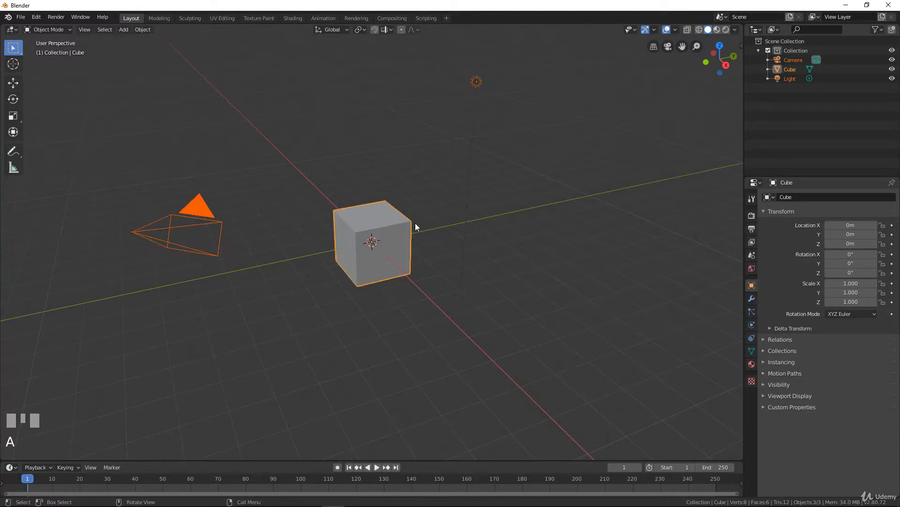
key("x")
- Switch the viewport to orthographic projection and add a torus mesh at the origin
middle_click_drag(415, 223, 397, 233)
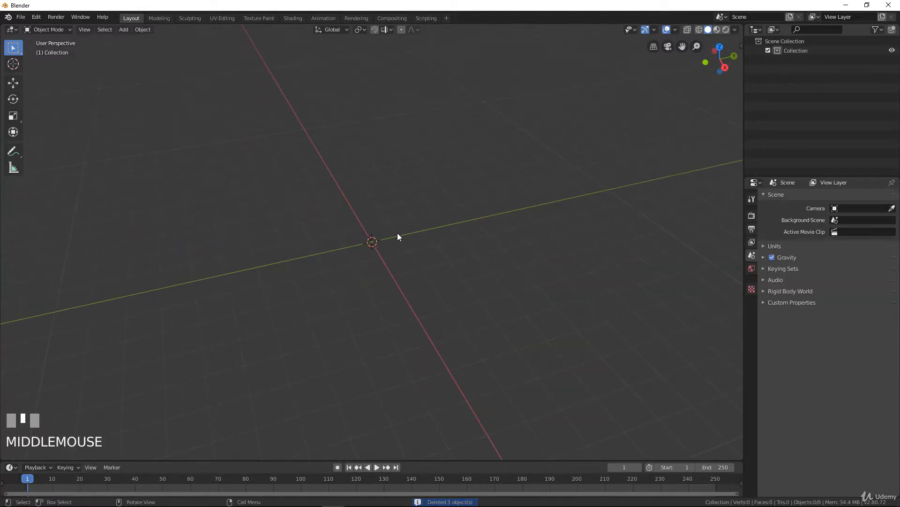
key("KP_5")
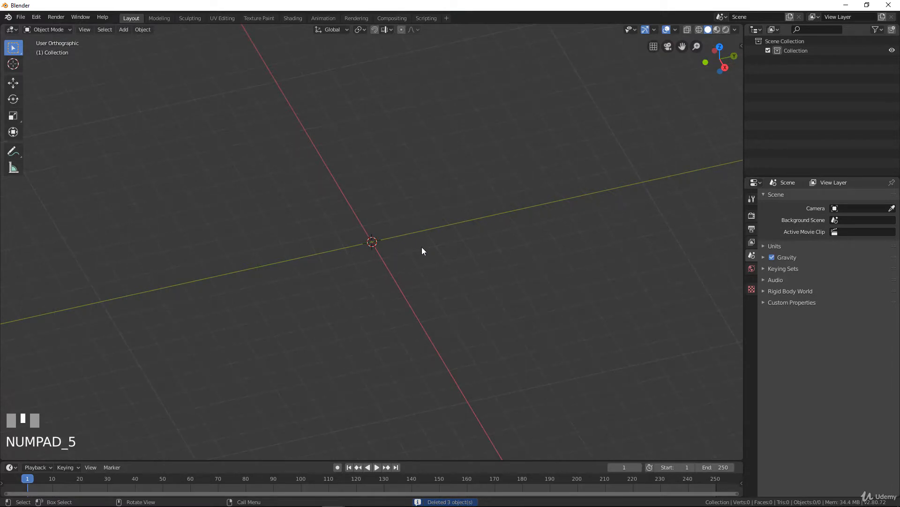
middle_click_drag(421, 247, 373, 229)
key("shift+a")
mouse_move(372, 229)
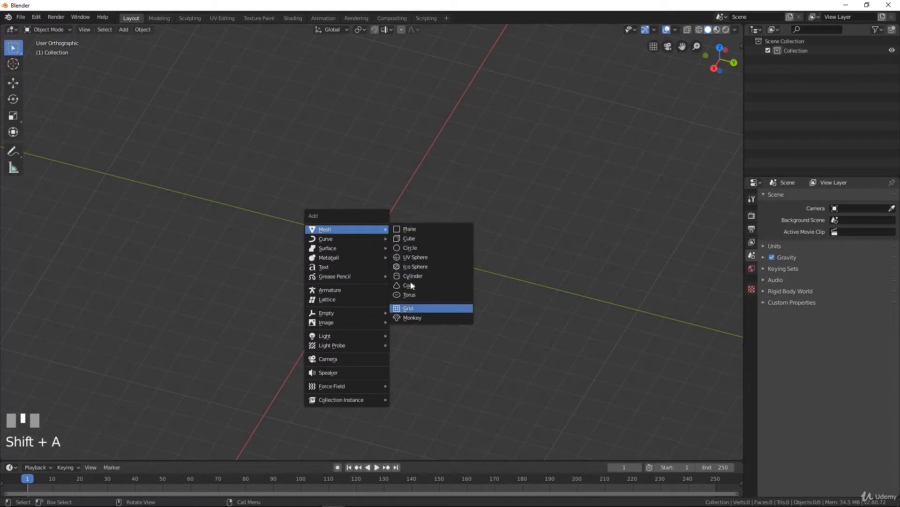
left_click(414, 294)
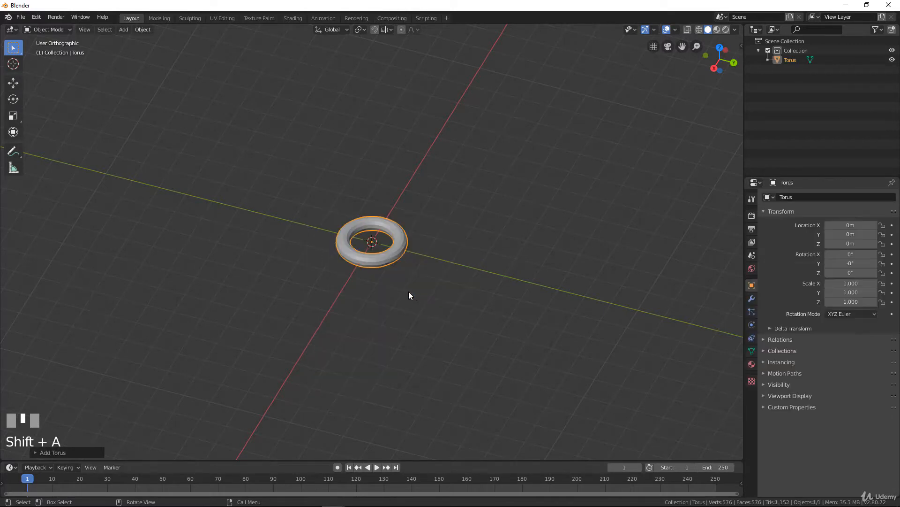
- Reduce the new torus to 16 major segments and 8 minor segments
scroll(409, 291, "up", 4)
middle_click_drag(341, 249, 327, 182)
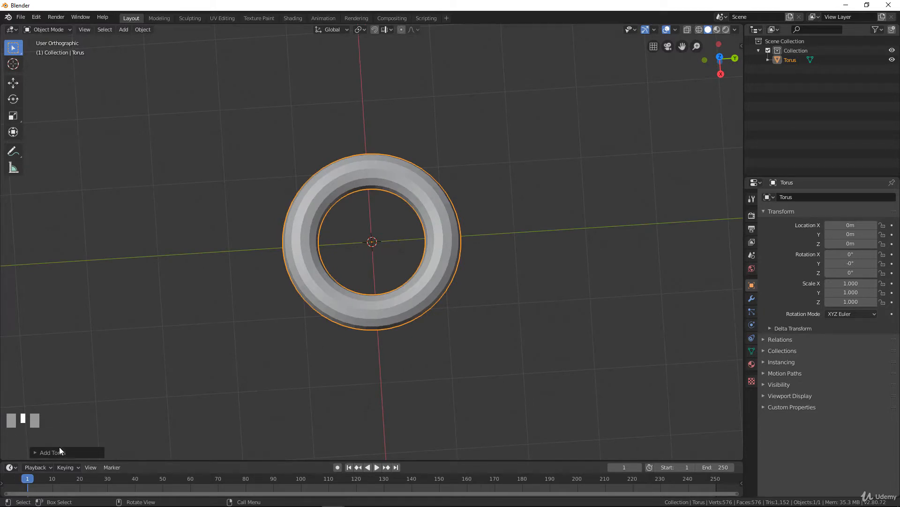
left_click(37, 454)
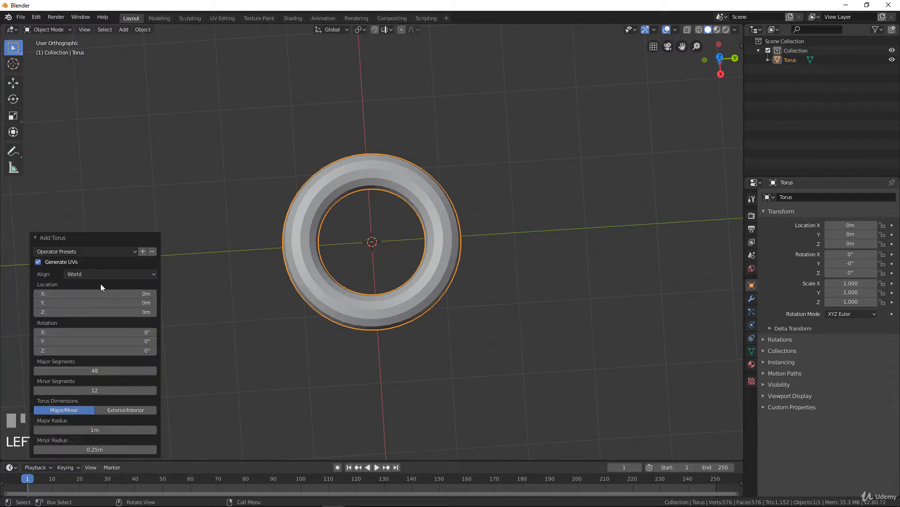
left_click(94, 371)
type("24")
key("Return")
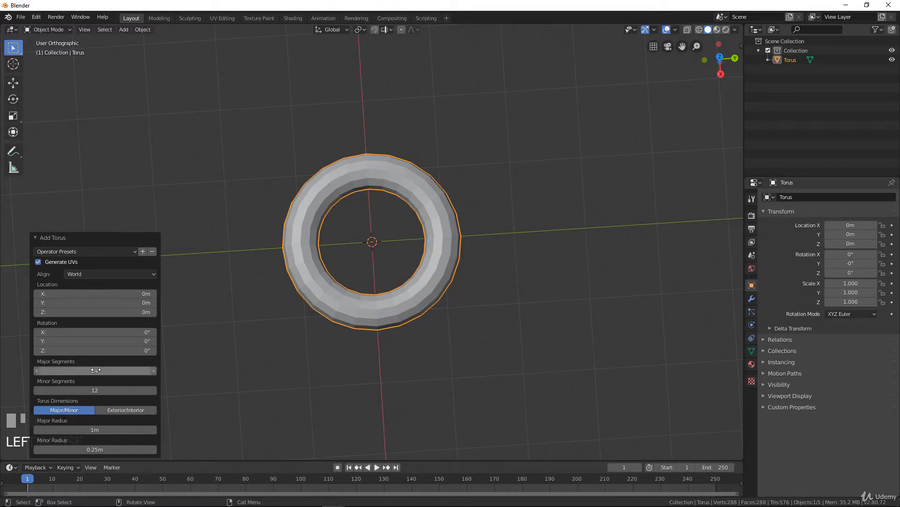
left_click(96, 369)
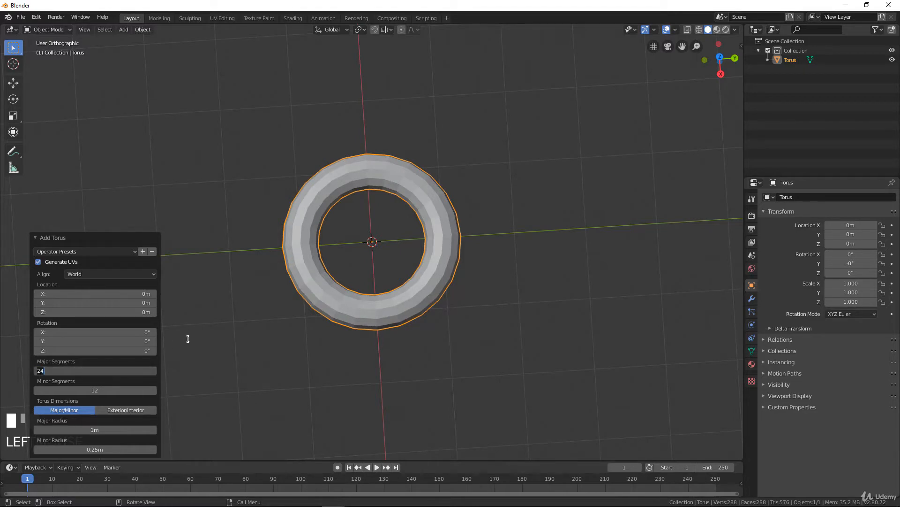
type("16")
key("Return")
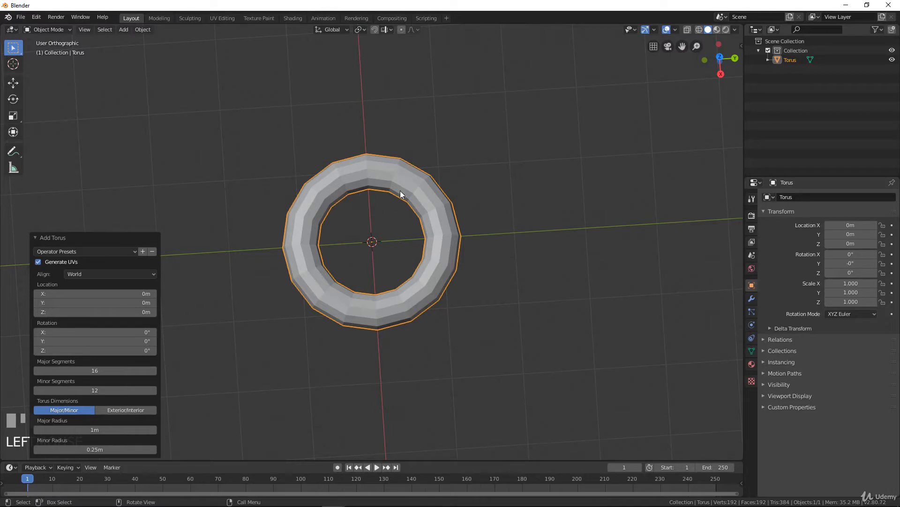
left_click(95, 391)
type("8")
key("Return")
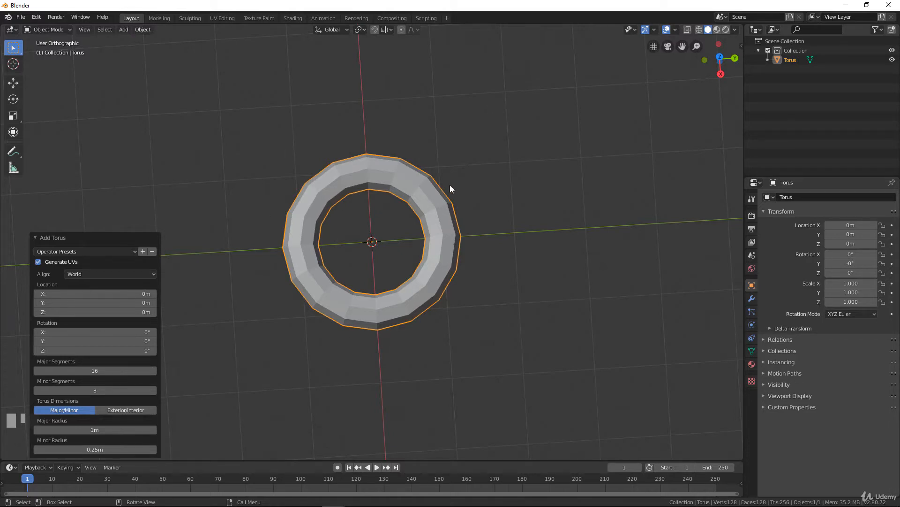
- Enter Edit Mode on the torus and delete the single edge loop lying on its negative X side using Edge Loops
key("Tab")
middle_click_drag(446, 216, 439, 241)
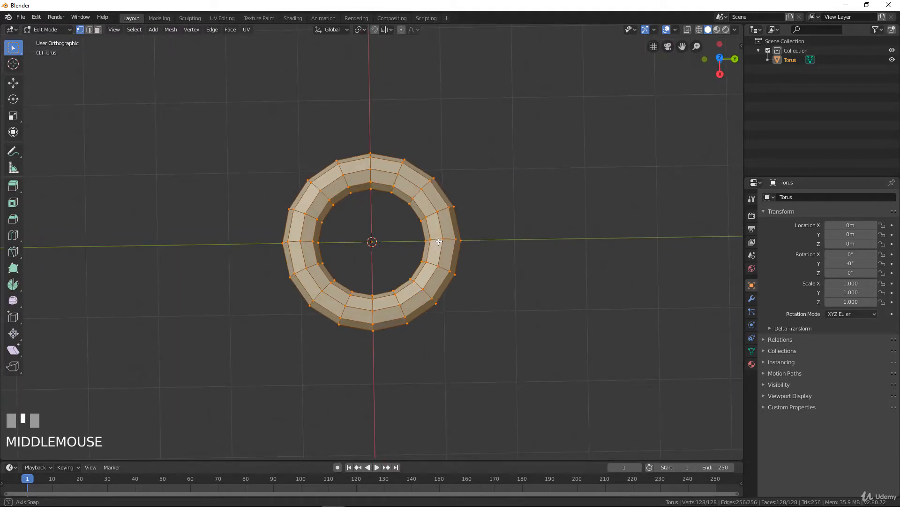
left_click(370, 175, "alt")
left_click(372, 303, "alt")
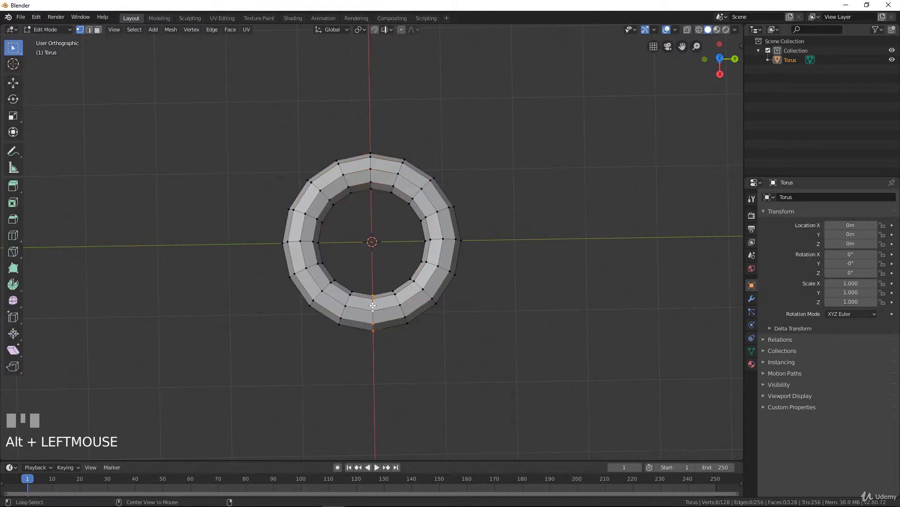
left_click(371, 163, "alt")
right_click(375, 165)
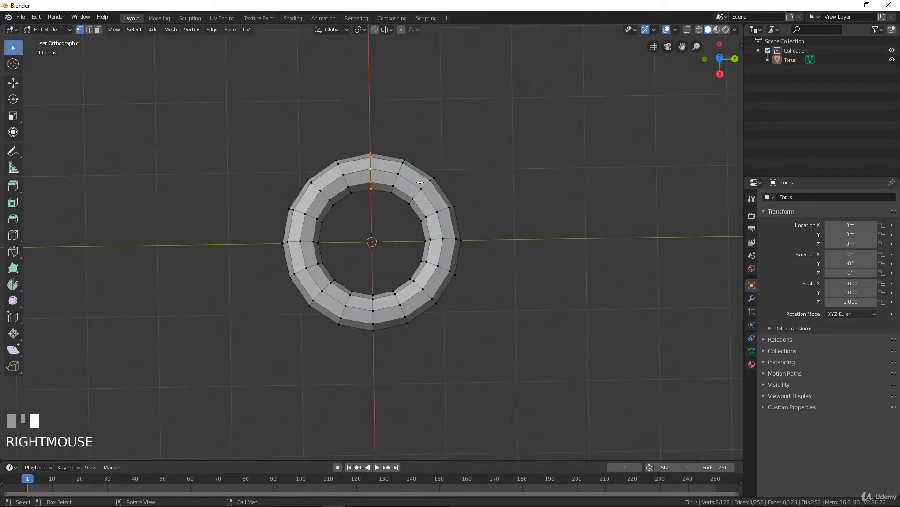
key("x")
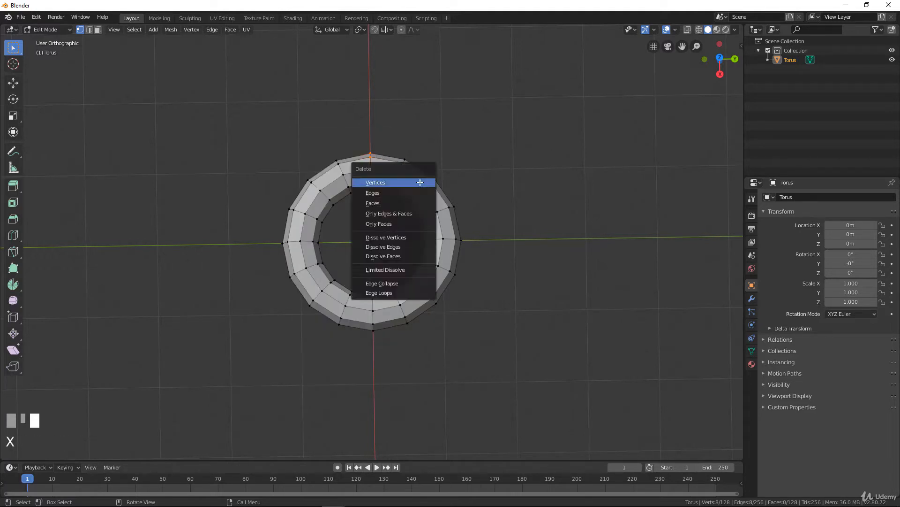
left_click(402, 291)
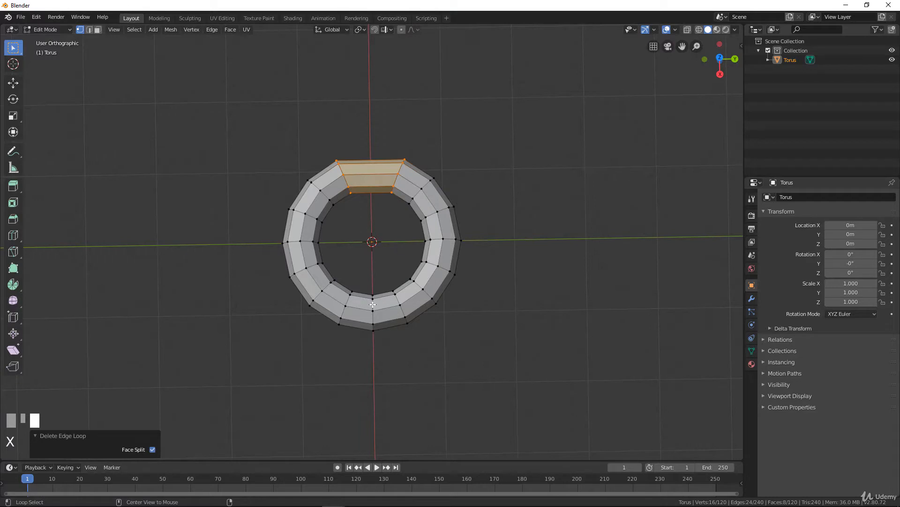
- Delete the opposite edge loop of the torus, on the positive X side, using Edge Loops
left_click(373, 304, "alt")
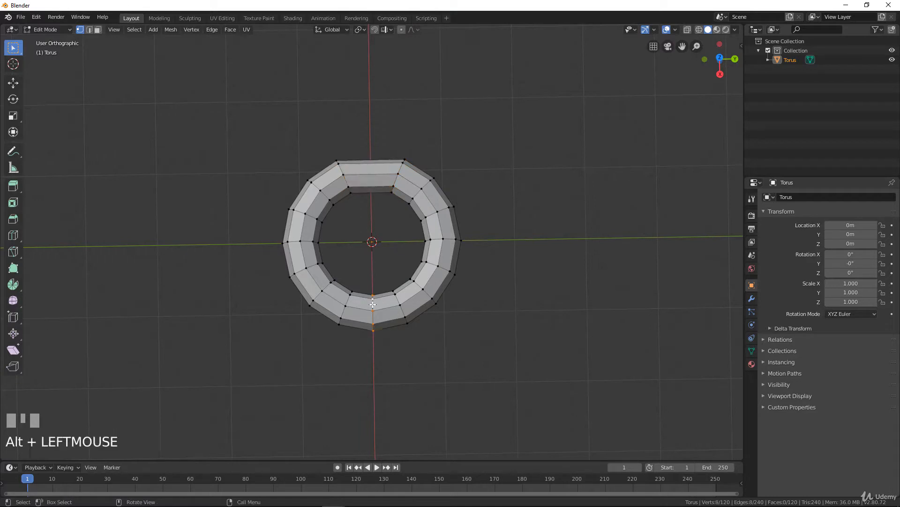
right_click(373, 305)
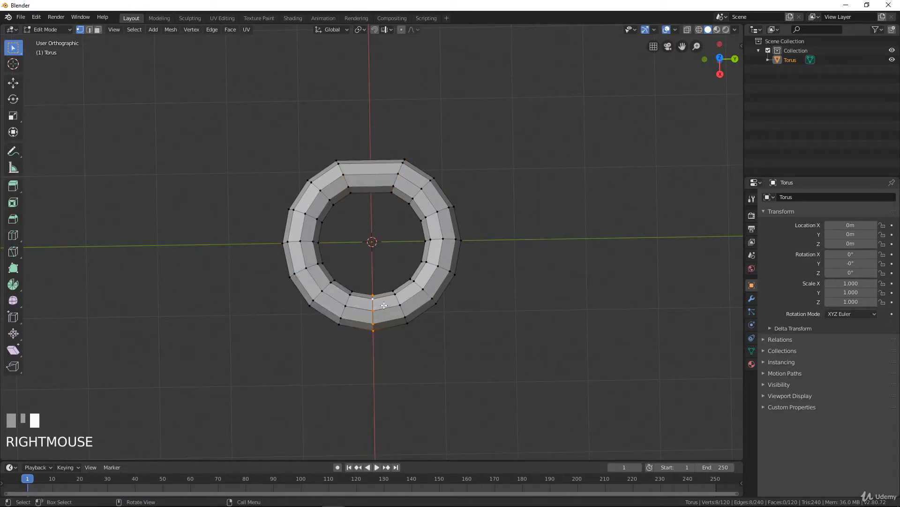
key("x")
left_click(389, 296)
scroll(399, 282, "down", 2)
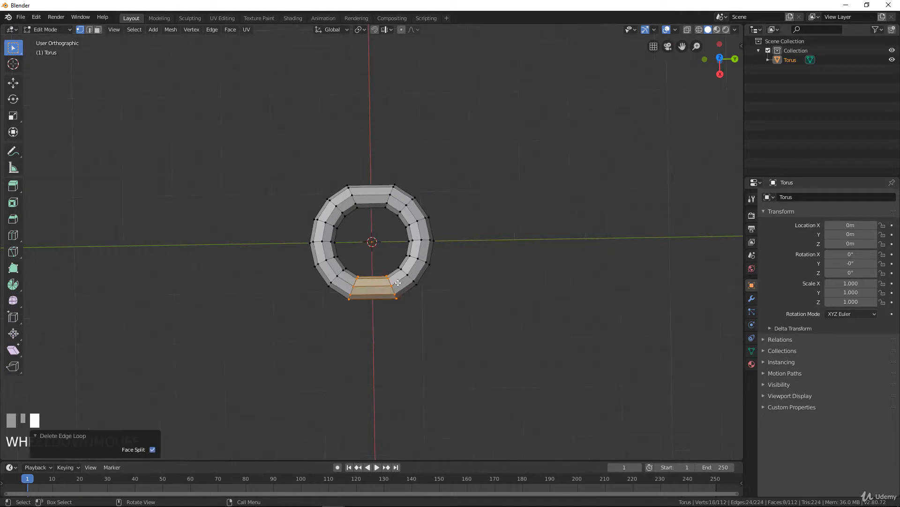
scroll(398, 283, "up", 1)
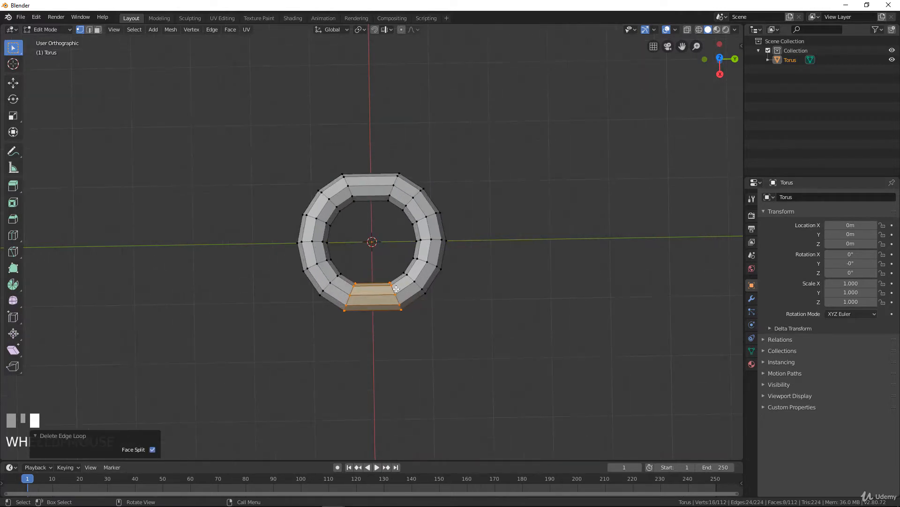
- Show the mesh in wireframe from the top view and rotate the whole torus mesh by 90°
key("z")
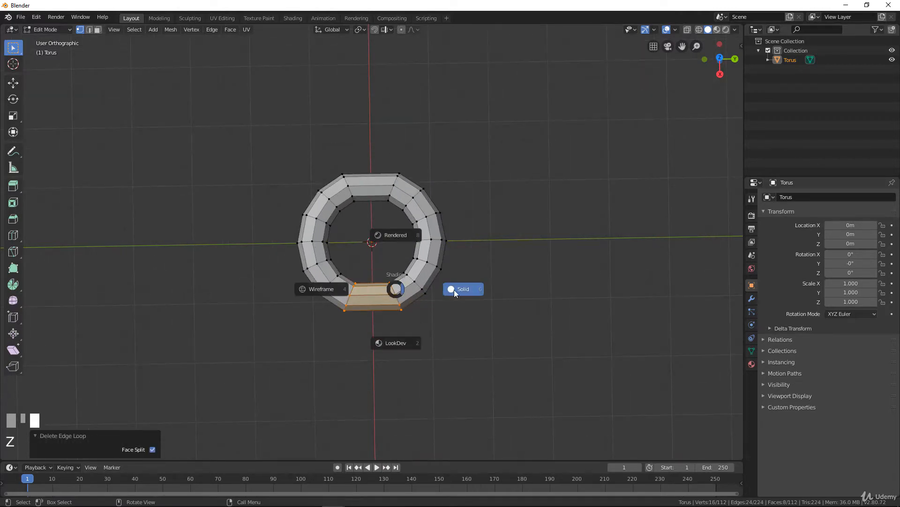
left_click(317, 292)
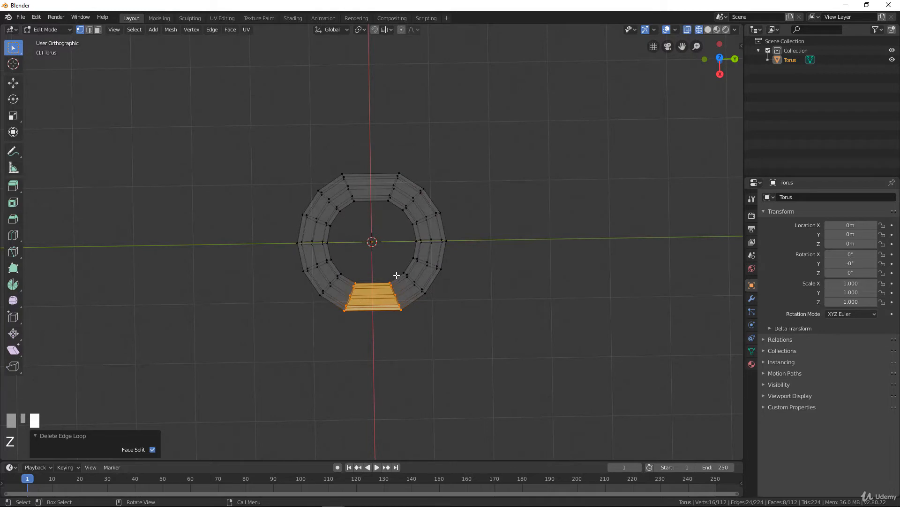
key("alt+a")
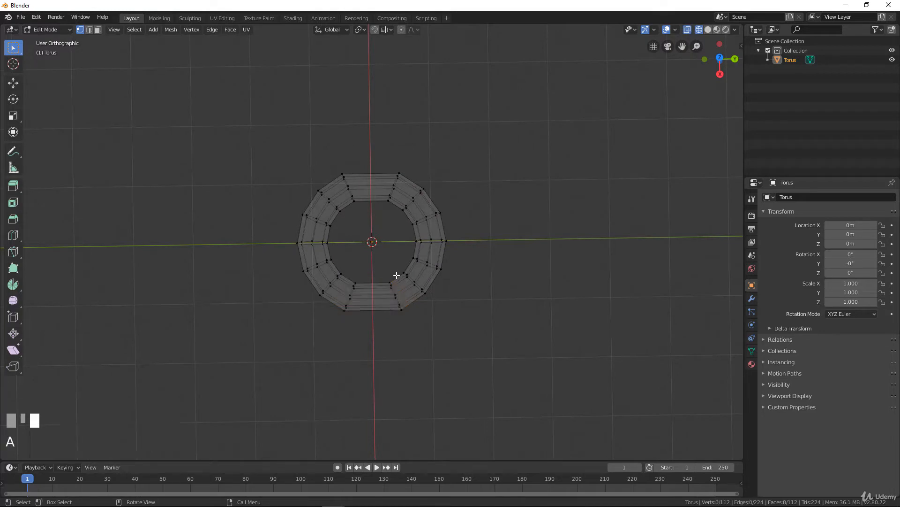
key("KP_7")
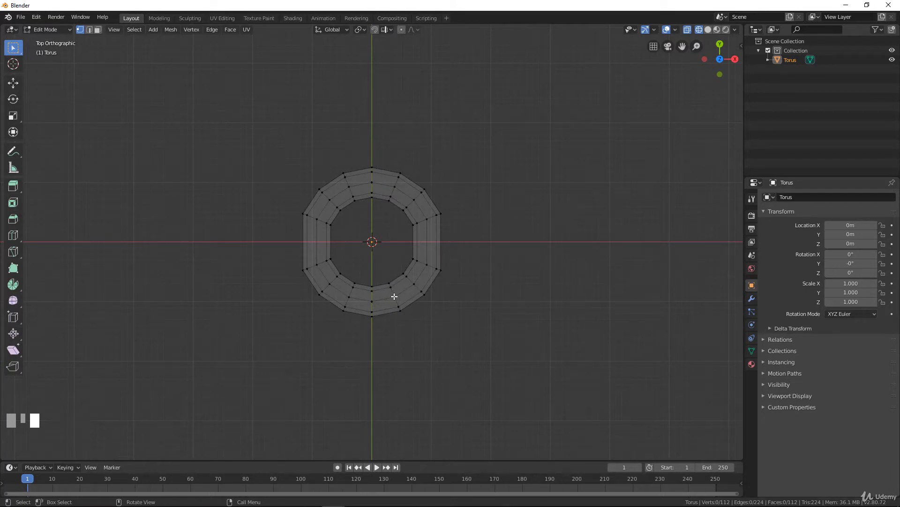
key("a")
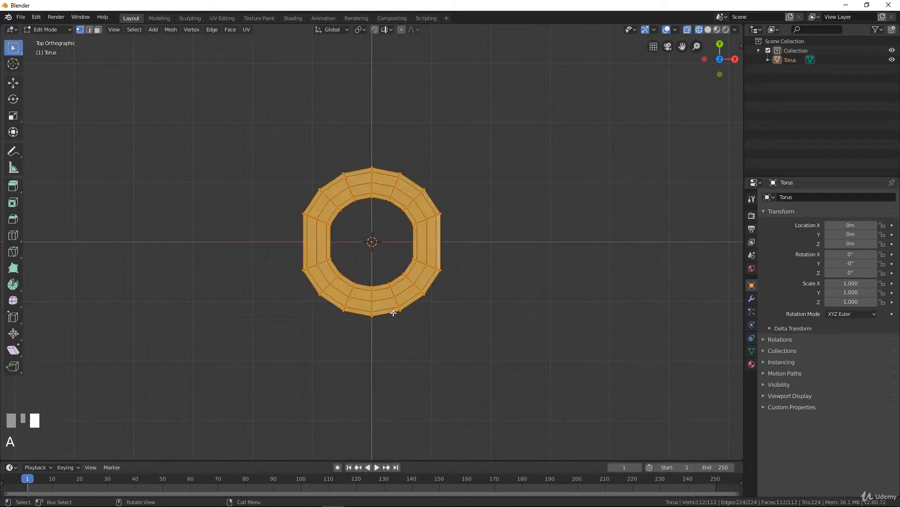
type("r90")
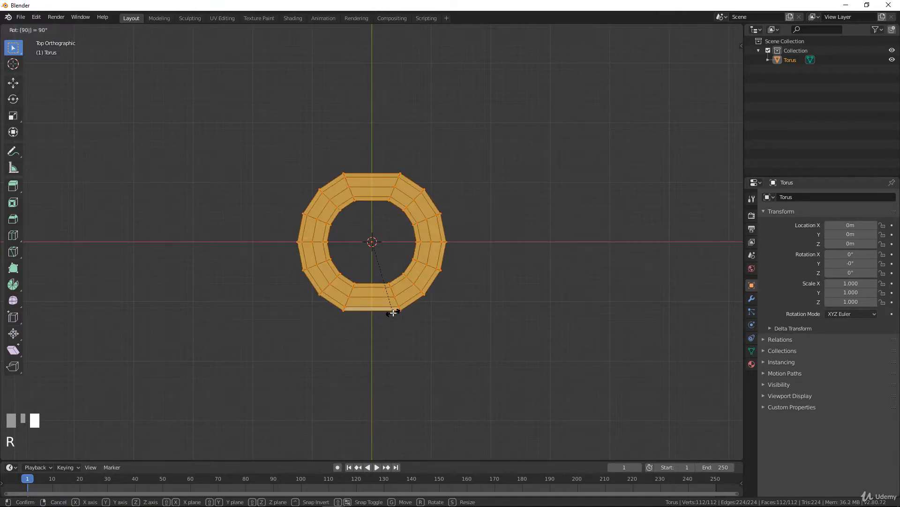
left_click(393, 313)
left_click(399, 169)
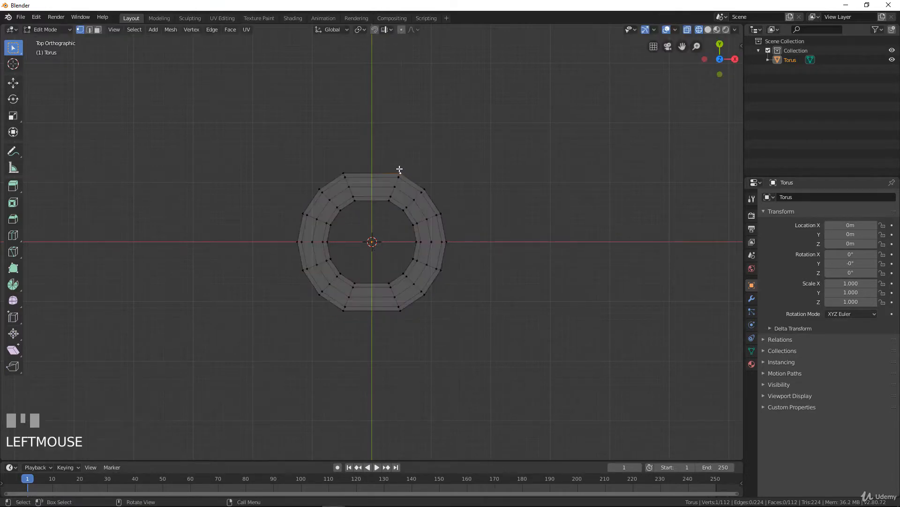
key("v")
right_click(389, 164)
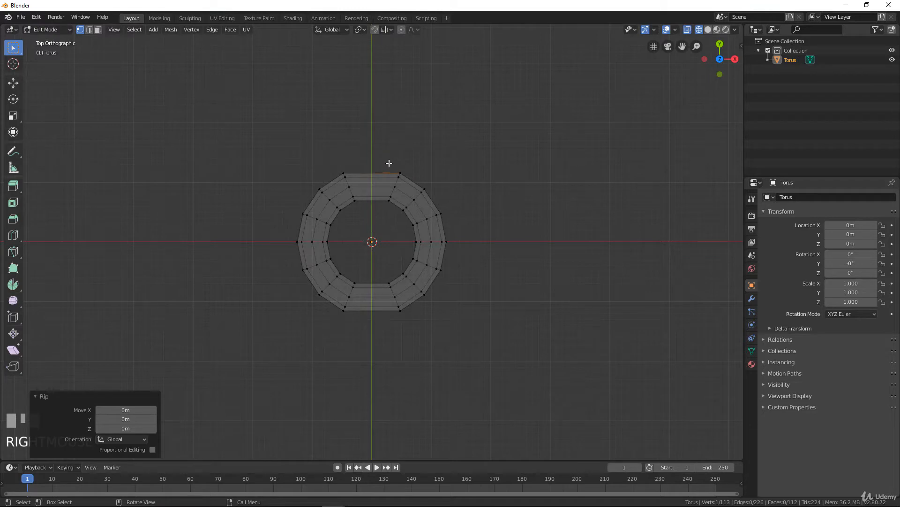
key("b")
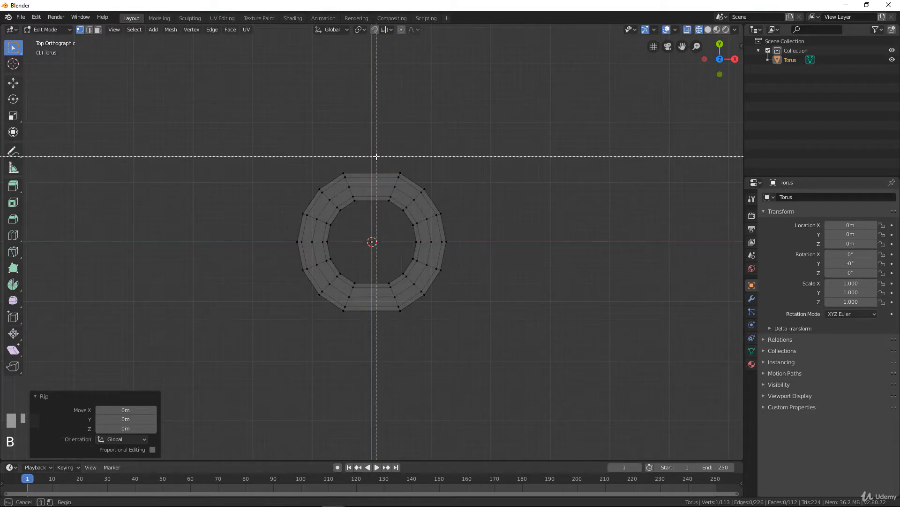
right_click(379, 156)
key("ctrl+z")
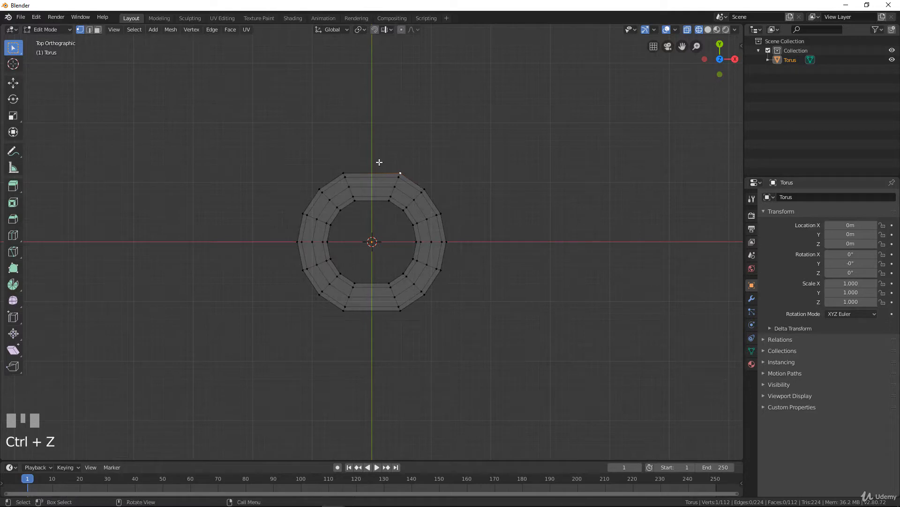
- Box-select the positive X half of the ring, move it about 0.76 m along X to elongate the shape, and return to Object Mode
key("b")
left_click_drag(368, 150, 467, 342)
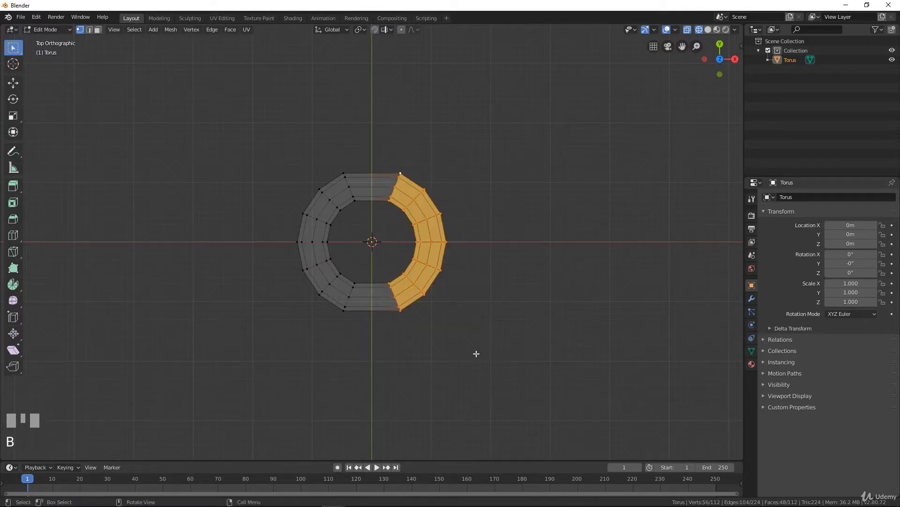
key("g")
key("x")
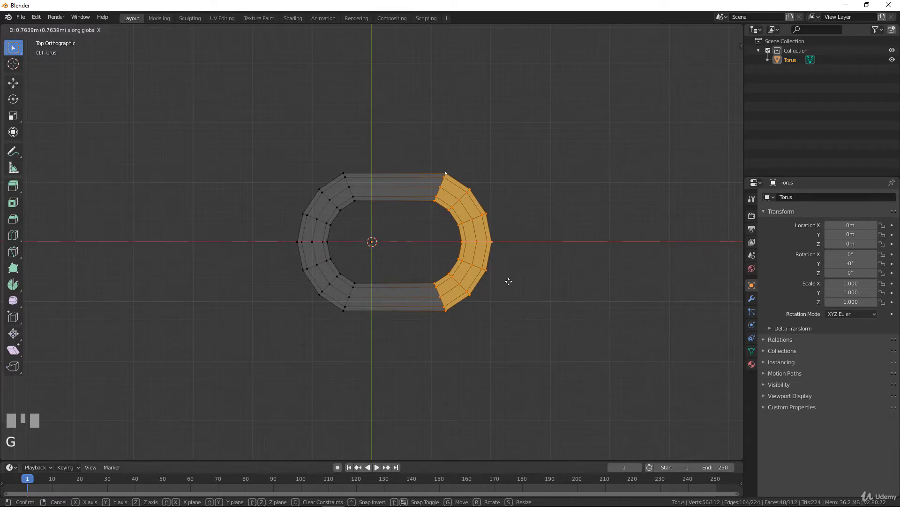
left_click(509, 281)
scroll(509, 281, "down", 2)
key("Tab")
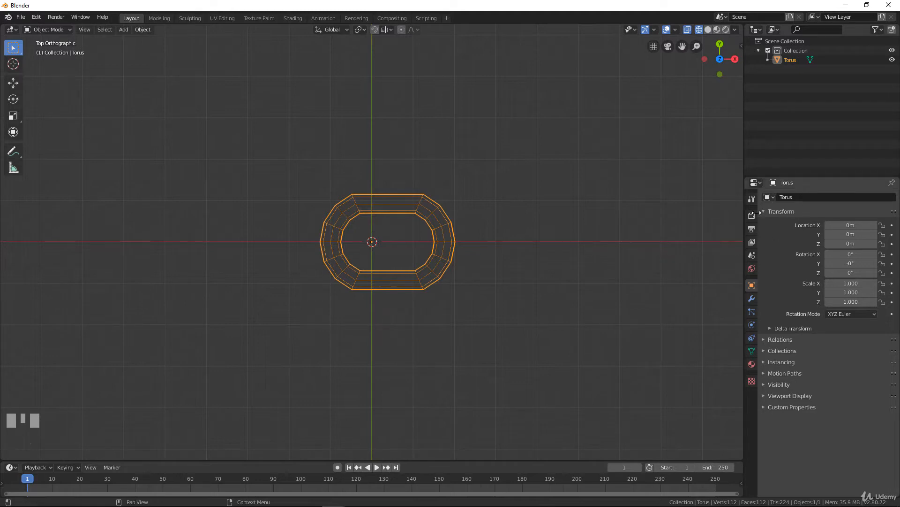
- Add a Subdivision Surface modifier to the elongated torus
left_click(751, 299)
left_click(798, 197)
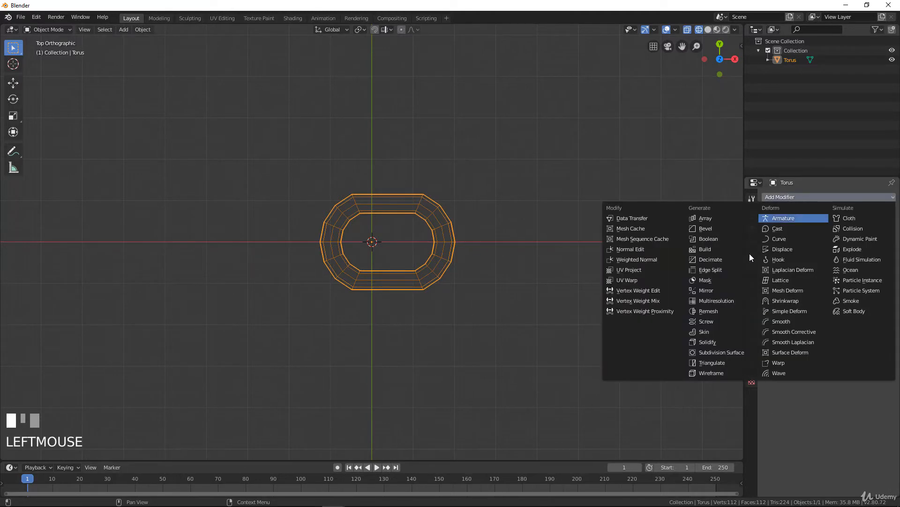
left_click(743, 352)
scroll(467, 341, "up", 1)
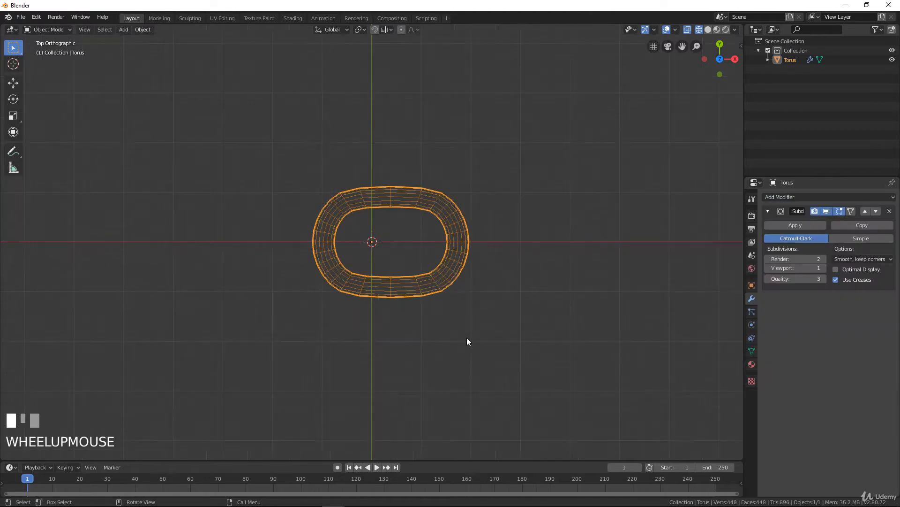
- Set the Subdivision Surface modifier's viewport subdivisions to 2 on the elongated torus
scroll(428, 223, "up", 1)
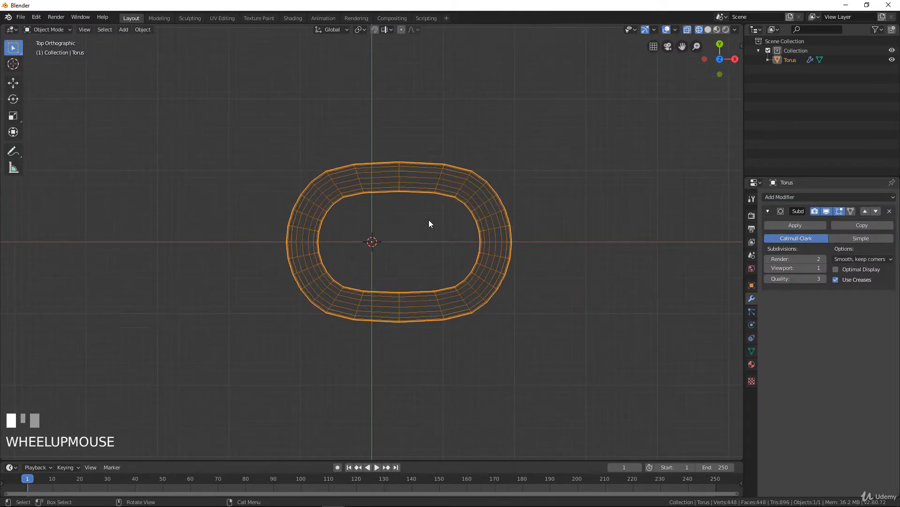
scroll(429, 223, "down", 1)
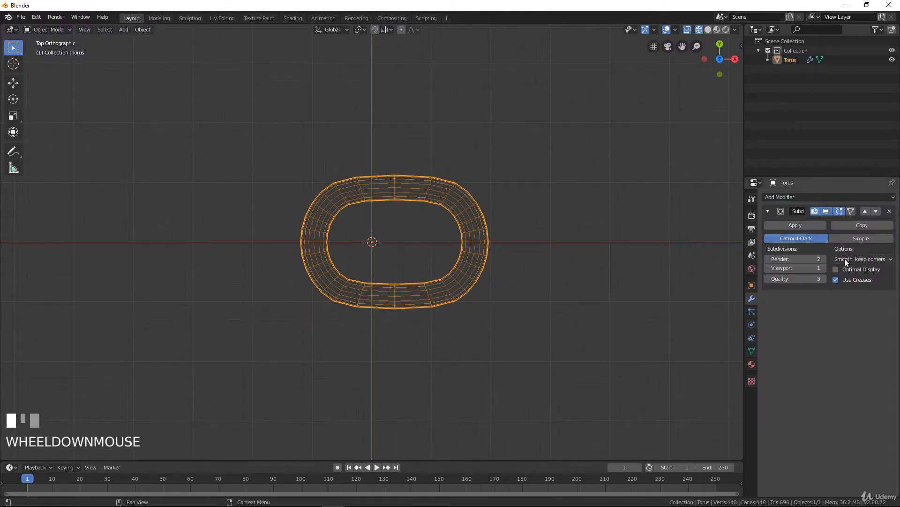
left_click(823, 269)
scroll(381, 255, "down", 2)
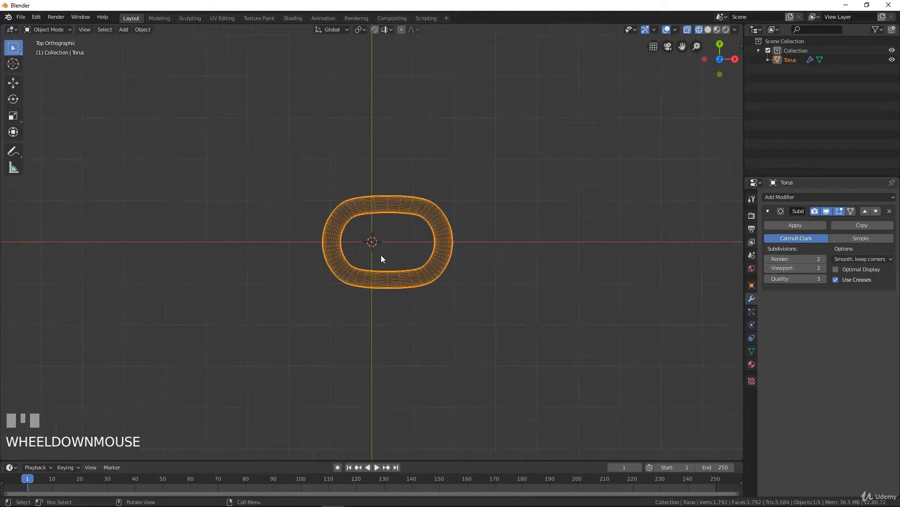
scroll(367, 254, "up", 1)
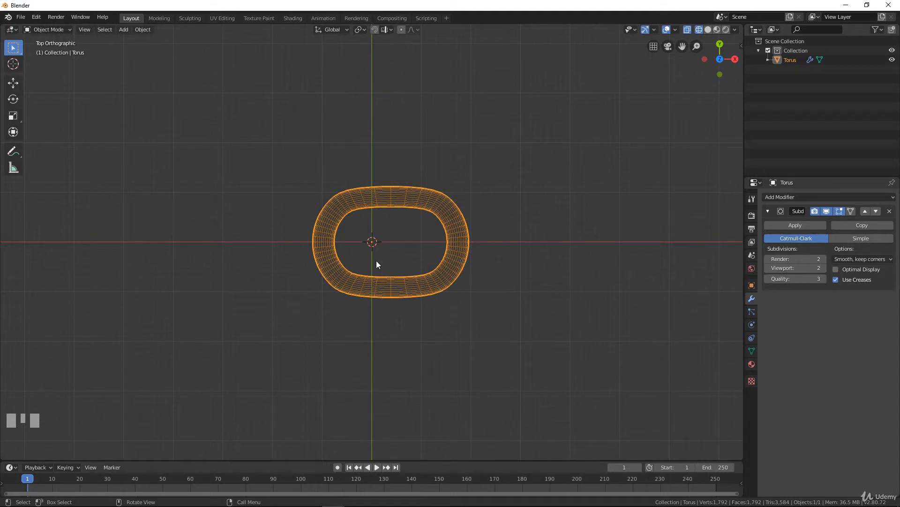
- Switch to solid shading and, in Edit Mode, duplicate the whole link about 2.22 m along the X axis
key("z")
key("Tab")
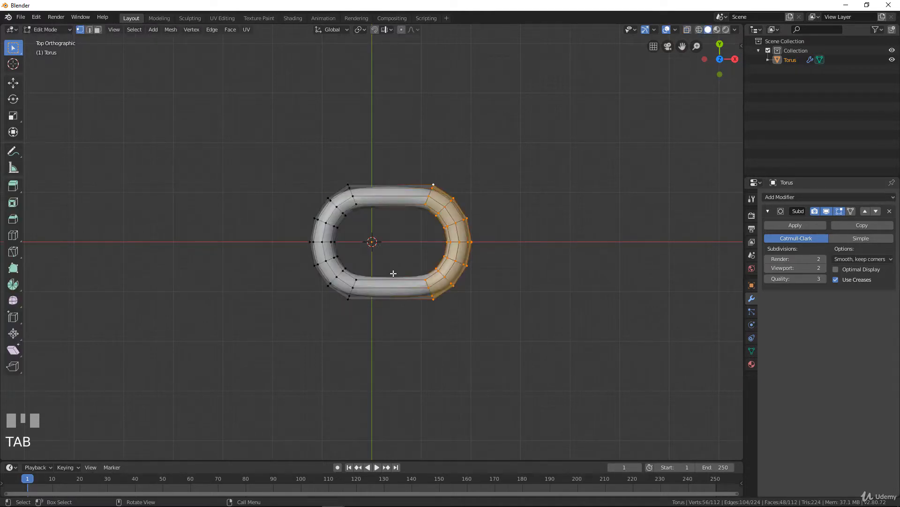
key("a")
key("a")
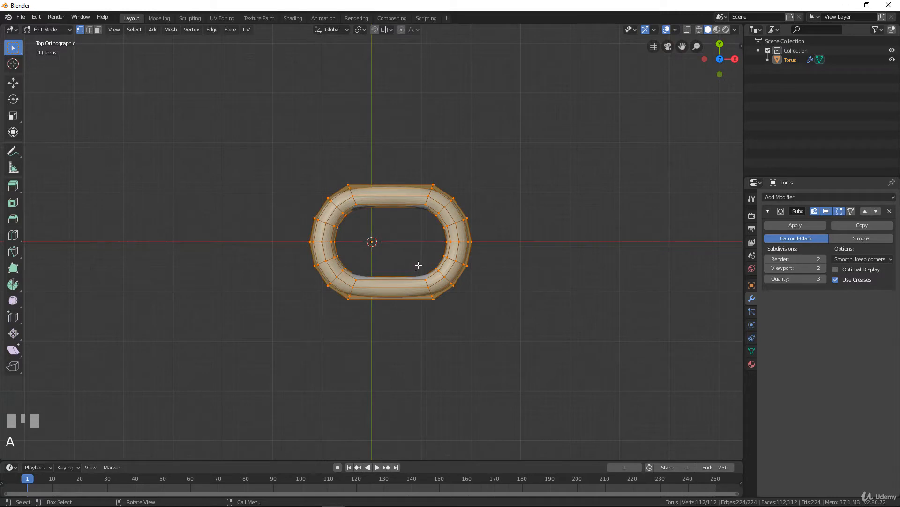
key("shift+d")
key("x")
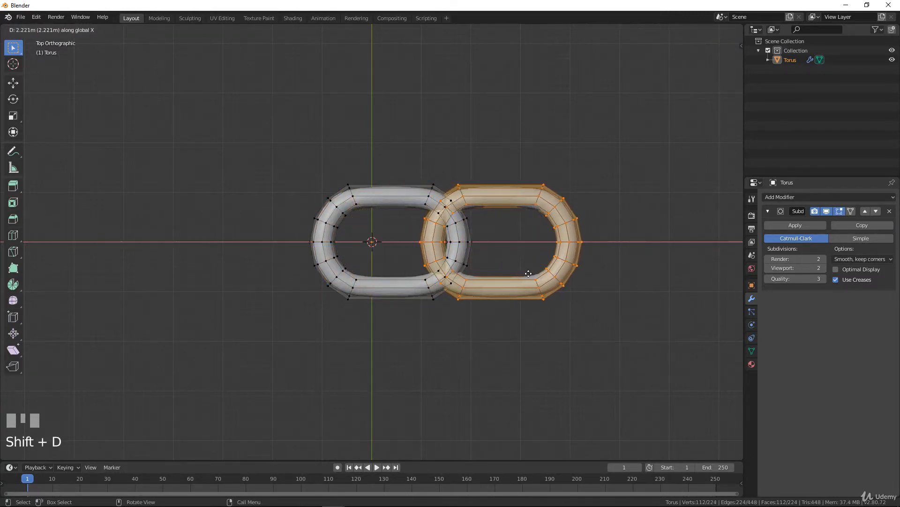
left_click(529, 273)
- Rotate the duplicated link 90° about the X axis so it interlocks with the first link
type("rx")
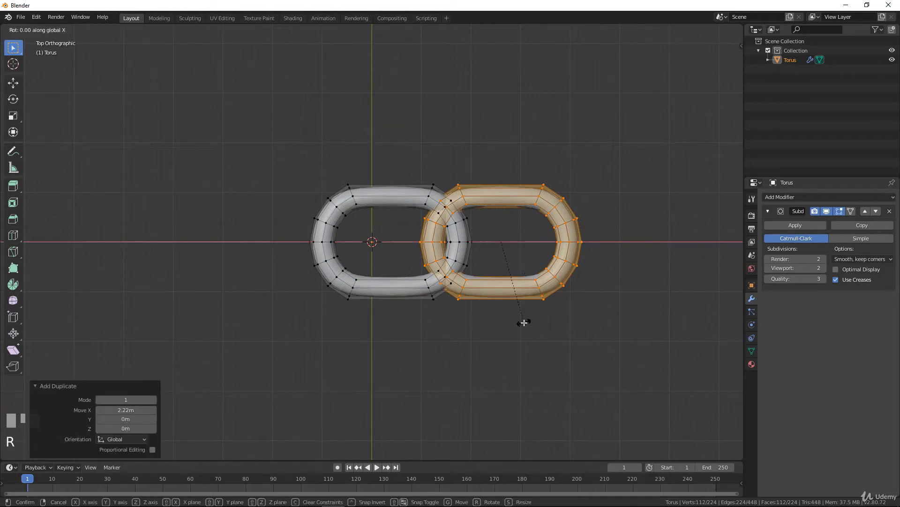
type("90")
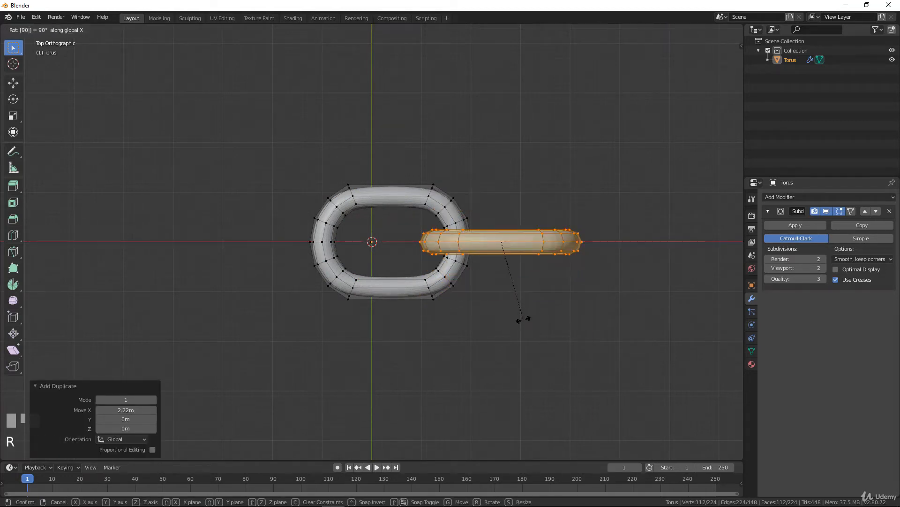
left_click(521, 318)
middle_click_drag(522, 318, 434, 250)
scroll(423, 256, "down", 2)
key("Tab")
key("Tab")
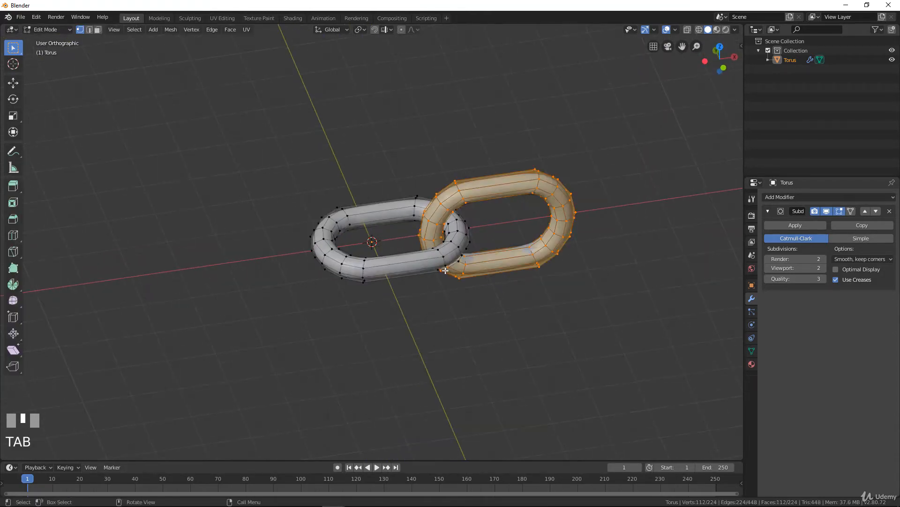
scroll(446, 268, "down", 1)
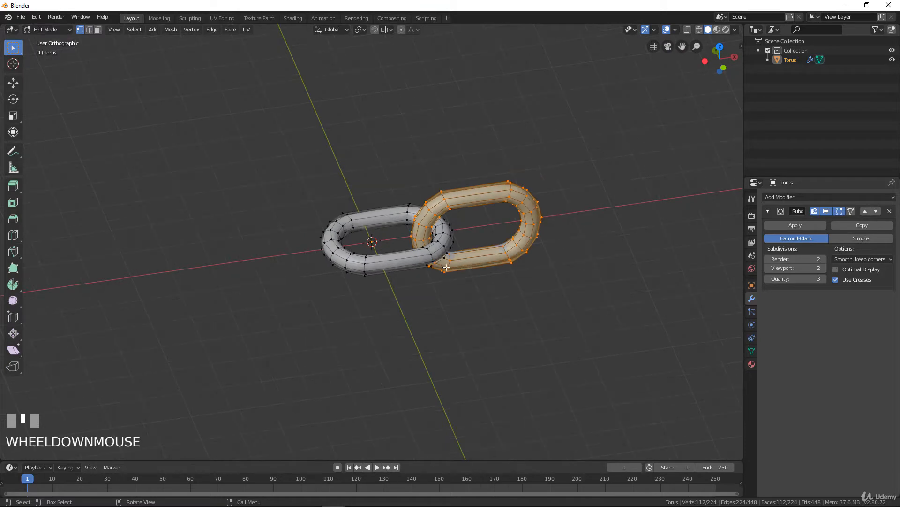
- Select both interlocked links and duplicate them about 4.47 m along the X axis
key("a")
key("a")
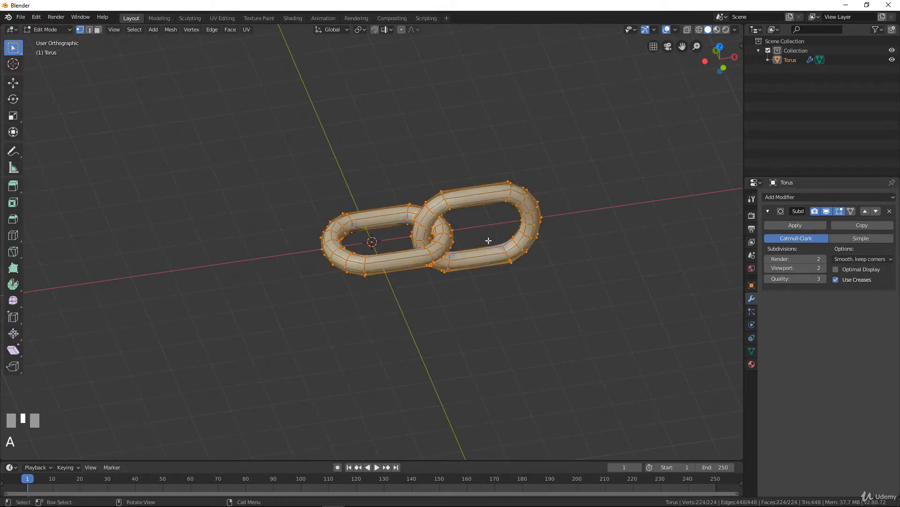
key("shift+d")
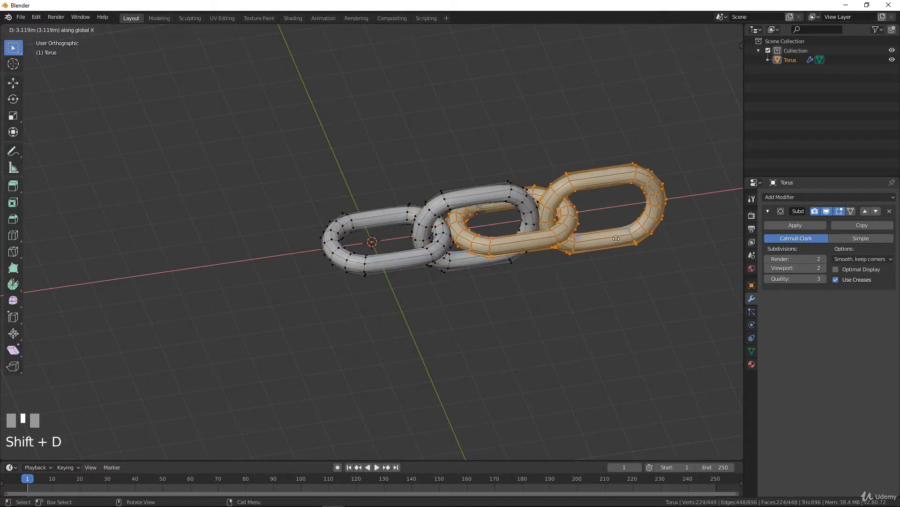
left_click(667, 244)
scroll(519, 243, "down", 5)
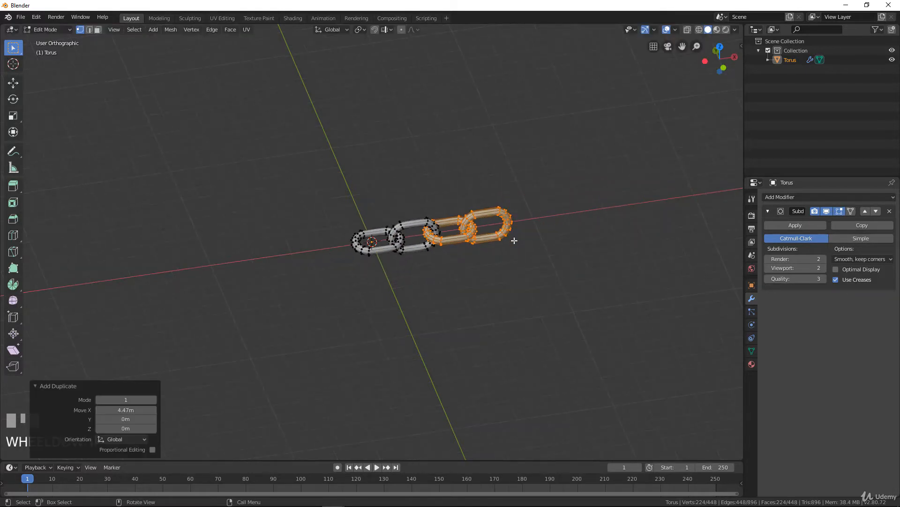
- Repeat the last duplication six times to extend the chain along the X axis
key("shift+r")
key("shift+r")
key("shift+r")
key("shift+r")
key("shift+r")
key("shift+r")
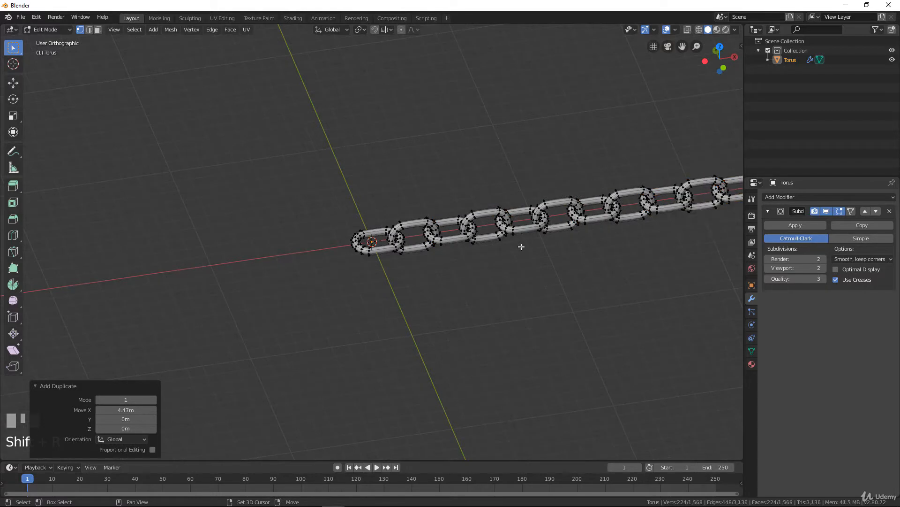
scroll(521, 247, "down", 5)
scroll(521, 249, "up", 3)
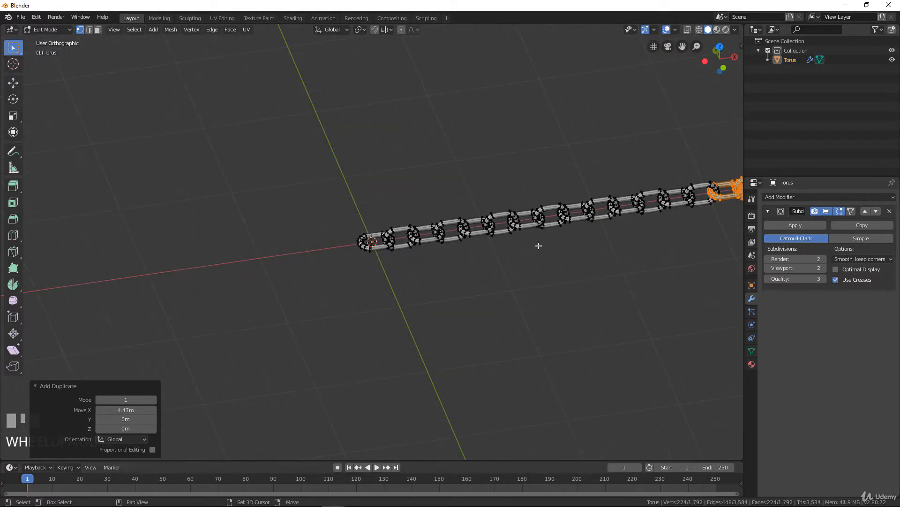
middle_click_drag(539, 245, 452, 270, "shift")
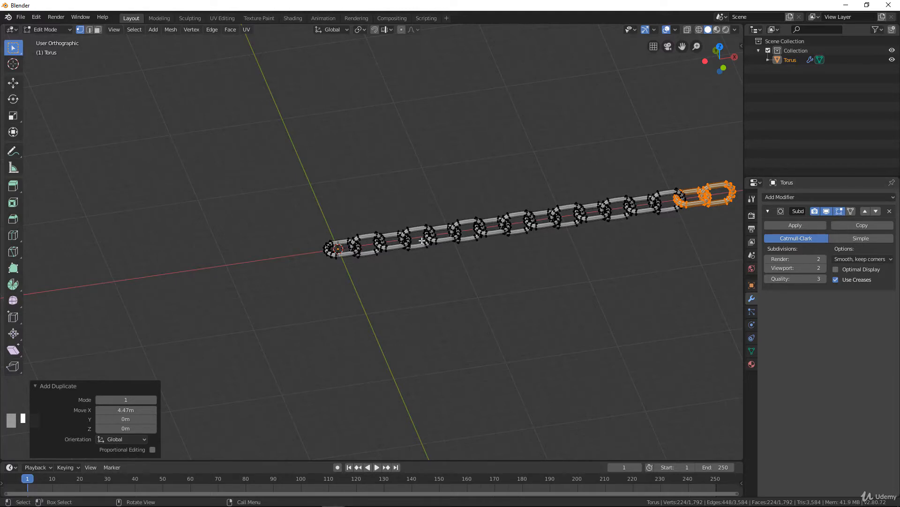
- Undo all the chain duplications back to the first two interlocked links
key("ctrl+z")
key("ctrl+z")
key("ctrl+z")
key("ctrl+z")
key("ctrl+z")
key("ctrl+z")
key("ctrl+z")
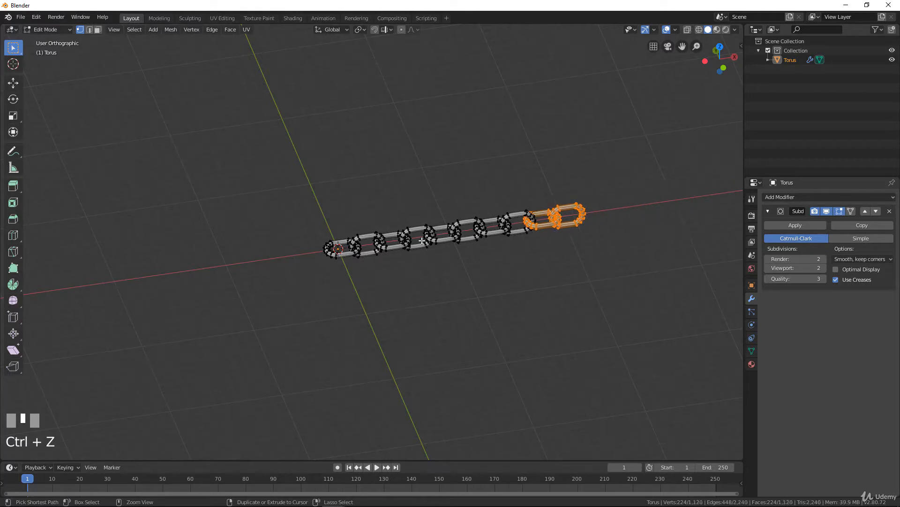
key("ctrl+z")
scroll(427, 258, "up", 6)
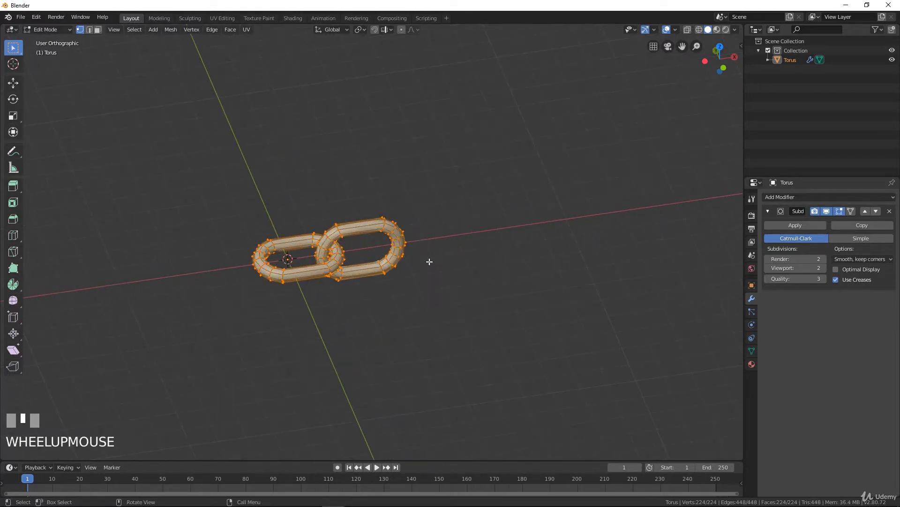
middle_click_drag(291, 257, 320, 224)
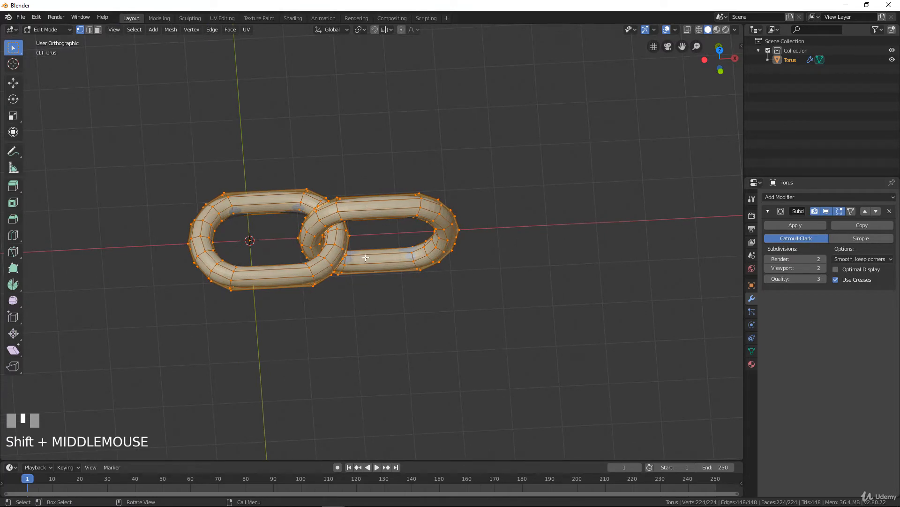
- In Object Mode, add an Array modifier to the link pair and move it above the Subdivision Surface modifier
key("Tab")
left_click(808, 196)
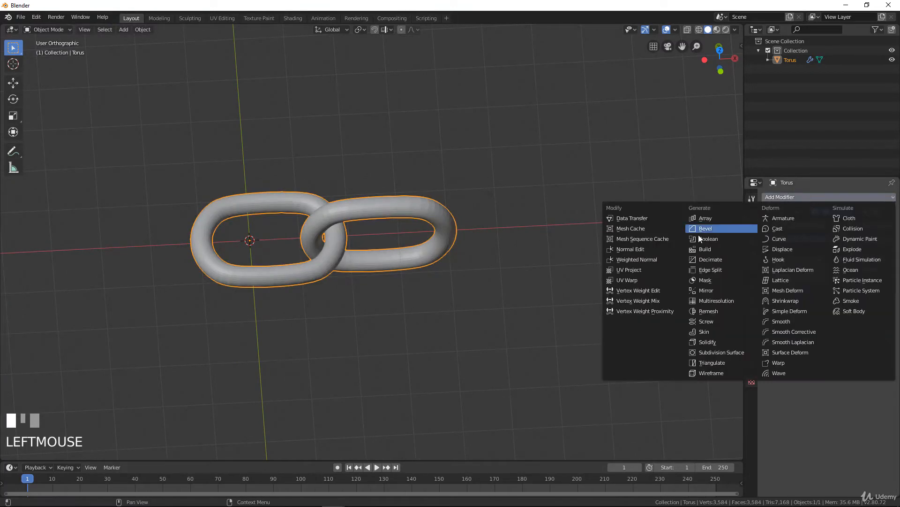
left_click(703, 219)
scroll(499, 240, "down", 2)
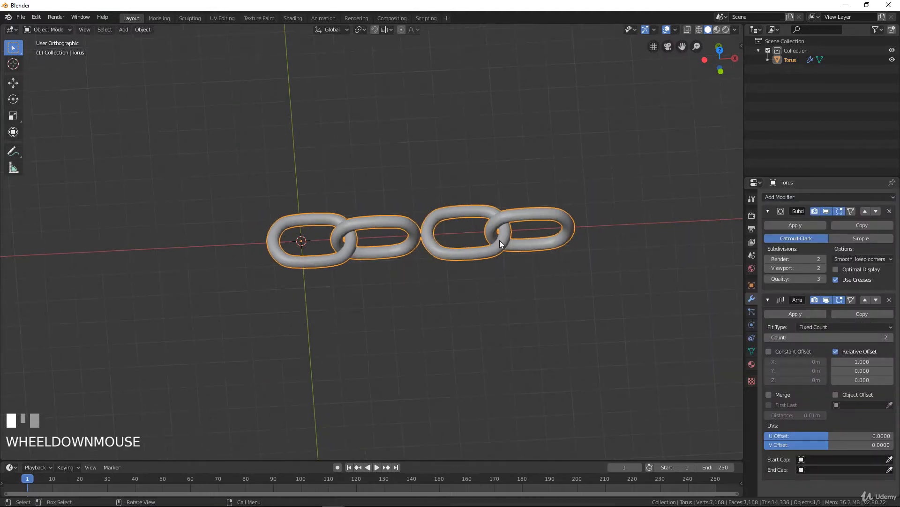
middle_click_drag(499, 240, 570, 240)
scroll(520, 266, "up", 3)
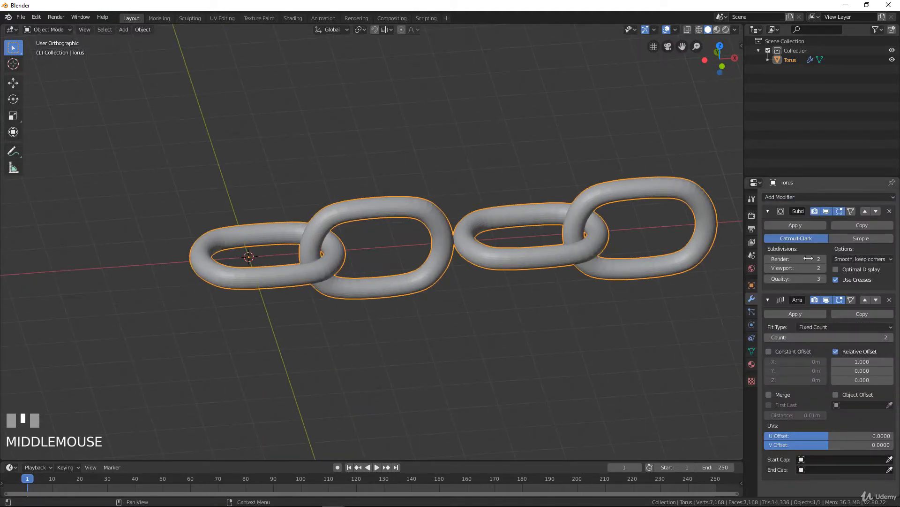
left_click(770, 211)
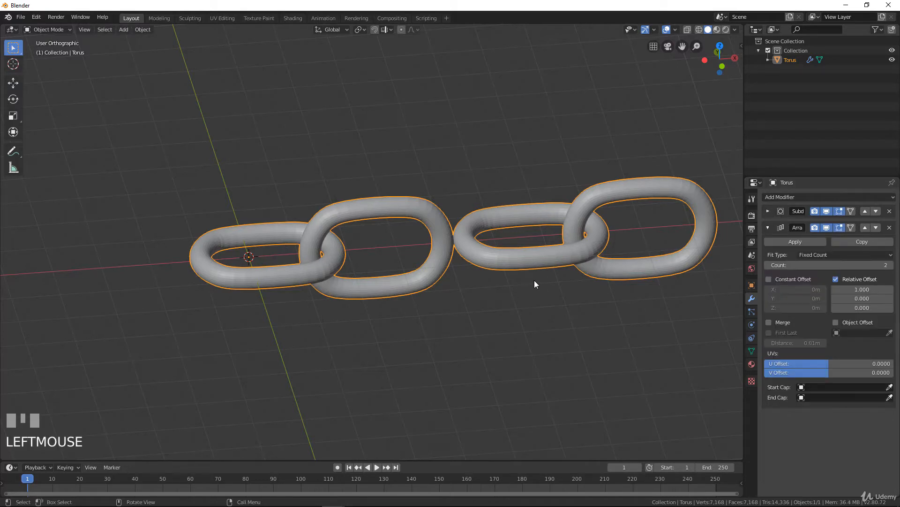
left_click(865, 227)
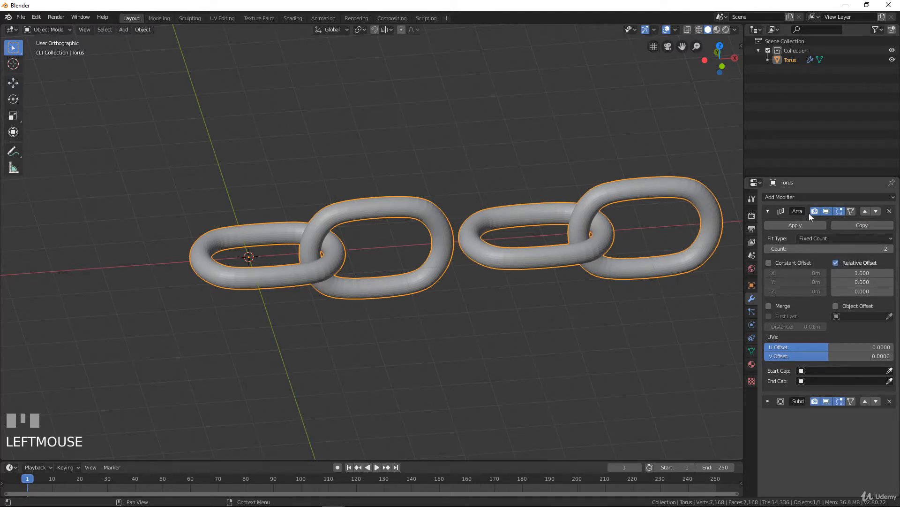
- Set the Array modifier's relative X offset to 0.820 so the repeated link pairs interlock
left_click(862, 272, "shift")
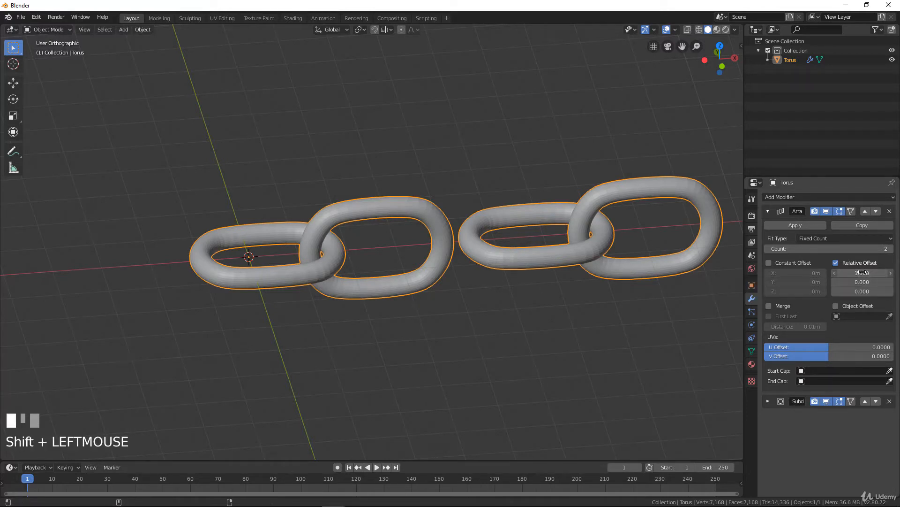
left_click_drag(862, 272, 826, 273, "shift")
scroll(385, 263, "down", 4)
middle_click_drag(381, 261, 385, 267)
scroll(412, 279, "up", 3)
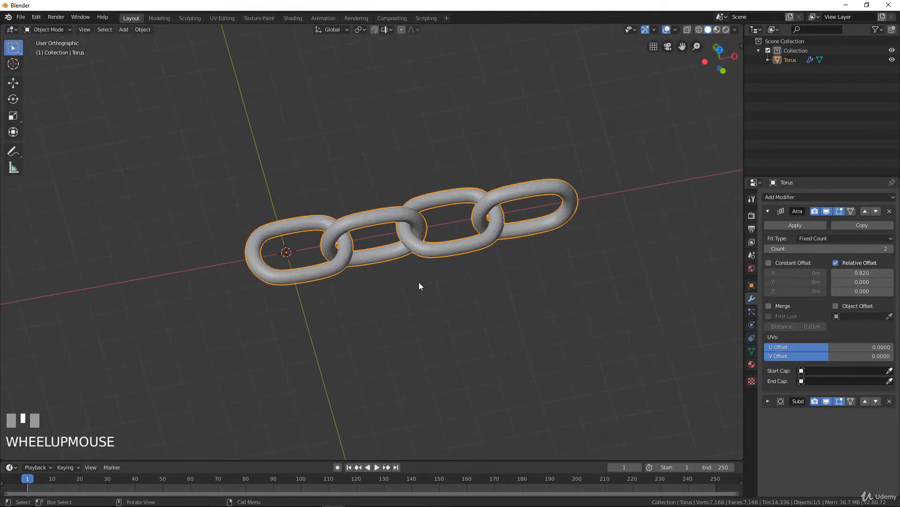
scroll(443, 272, "up", 2)
middle_click_drag(443, 272, 438, 252)
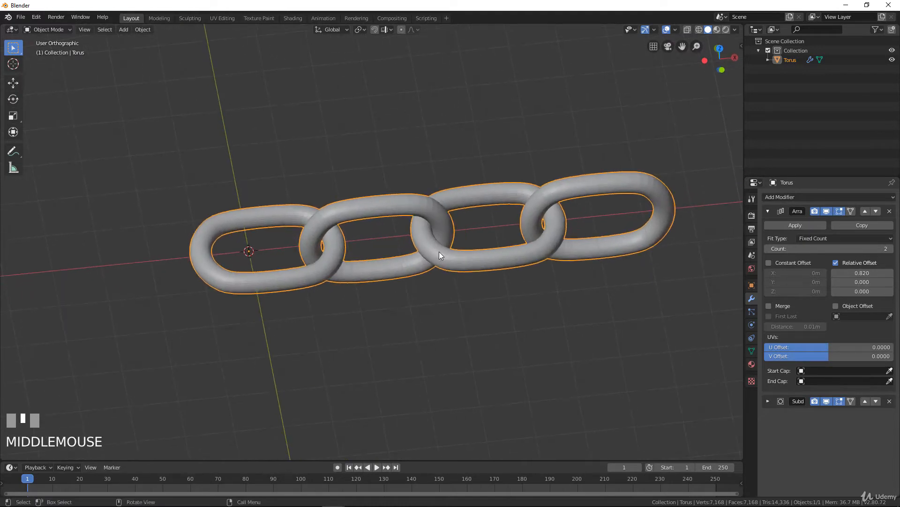
scroll(825, 300, "down", 1)
scroll(580, 269, "down", 5)
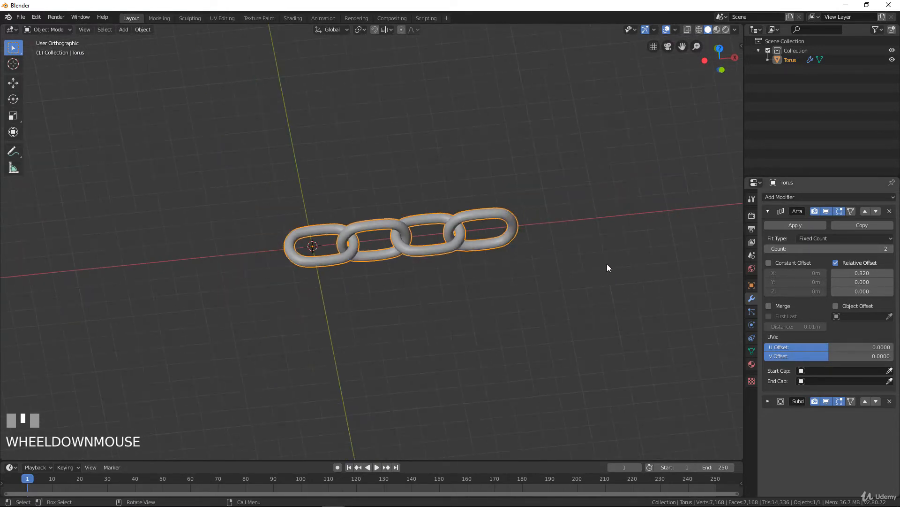
- Increase the Array modifier's count to 7 to lengthen the chain
middle_click_drag(606, 267, 563, 263)
left_click(890, 249)
left_click(890, 249)
left_click(891, 248)
left_click(891, 248)
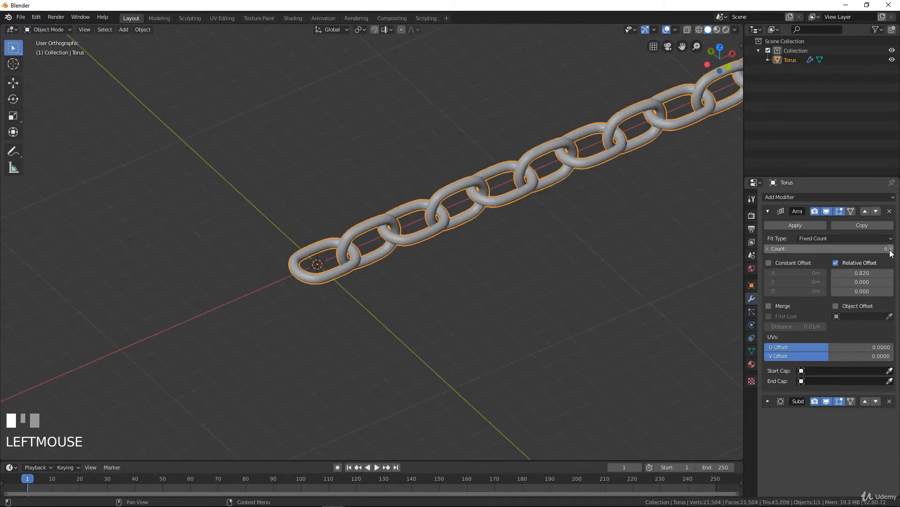
left_click(891, 248)
scroll(494, 269, "down", 5)
scroll(434, 285, "up", 5)
scroll(435, 285, "up", 3)
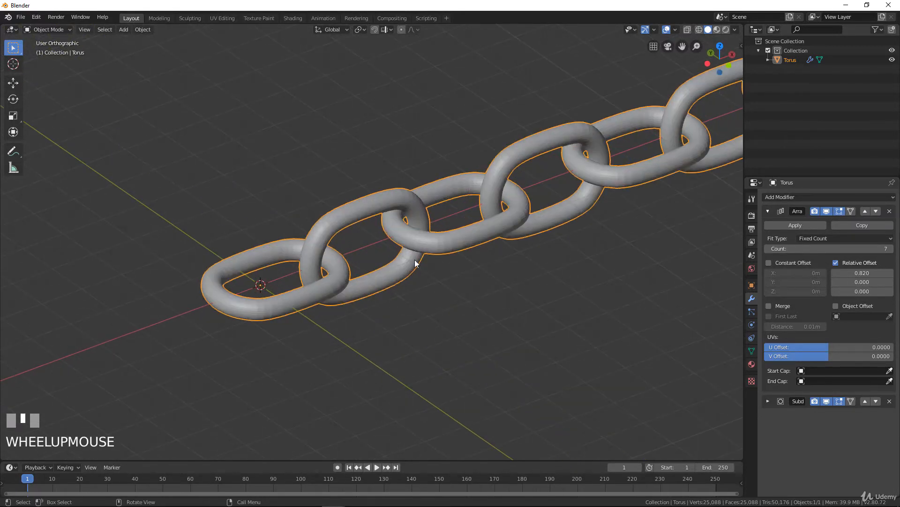
- Extend the chain further by raising the Array modifier's count to 11
right_click(438, 247)
scroll(493, 270, "down", 6)
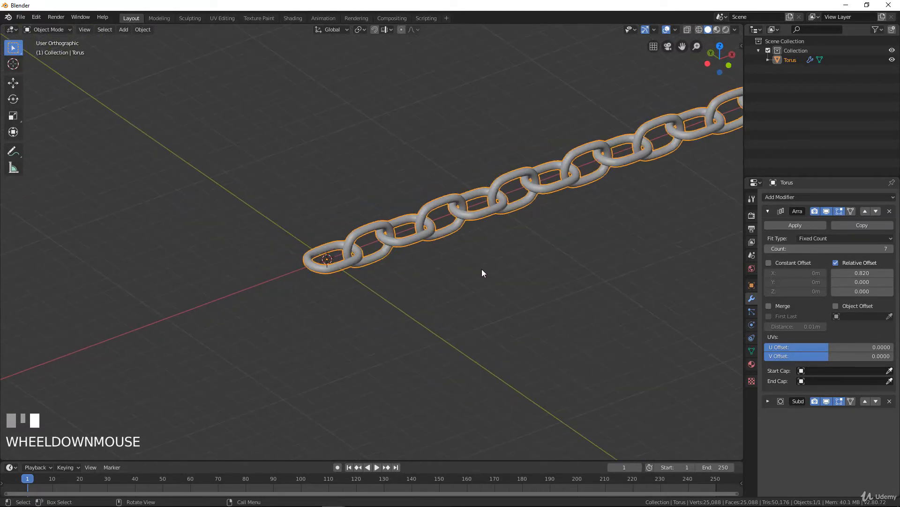
mouse_move(474, 276)
middle_mouse_down()
mouse_move(477, 254)
mouse_move(470, 275)
middle_mouse_up()
scroll(470, 275, "up", 3)
scroll(471, 275, "down", 3)
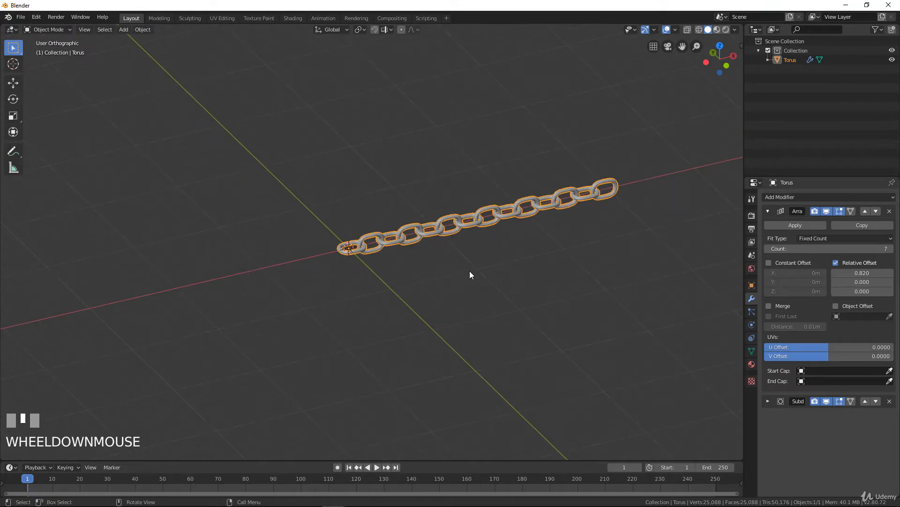
left_click(890, 248)
left_click(891, 248)
left_click(891, 248)
left_click(891, 249)
scroll(489, 261, "down", 3)
middle_click_drag(489, 261, 477, 290)
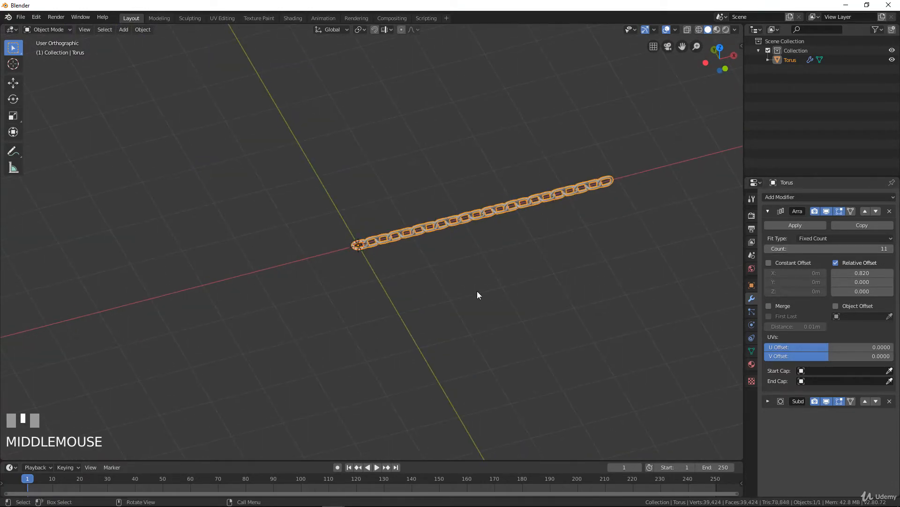
scroll(477, 290, "up", 3)
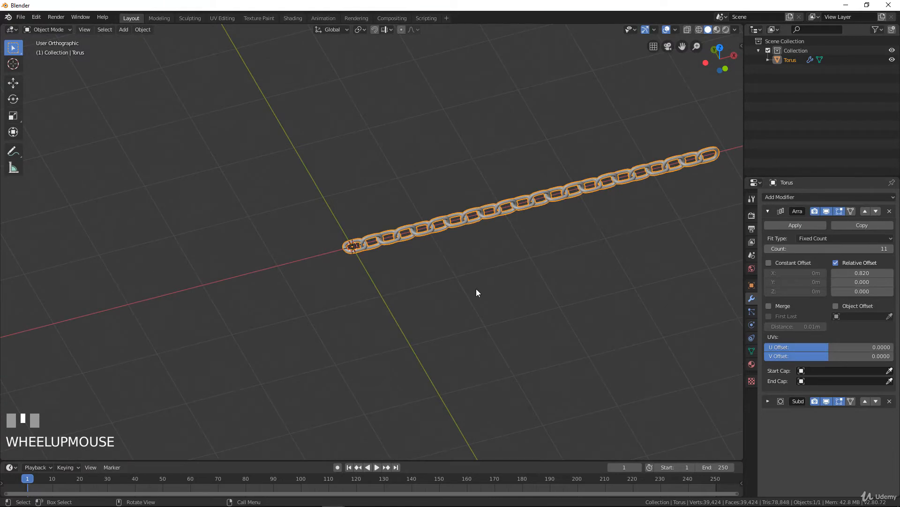
- Inspect the two-link base mesh in Edit Mode and compare it with the full arrayed chain
scroll(345, 281, "up", 10)
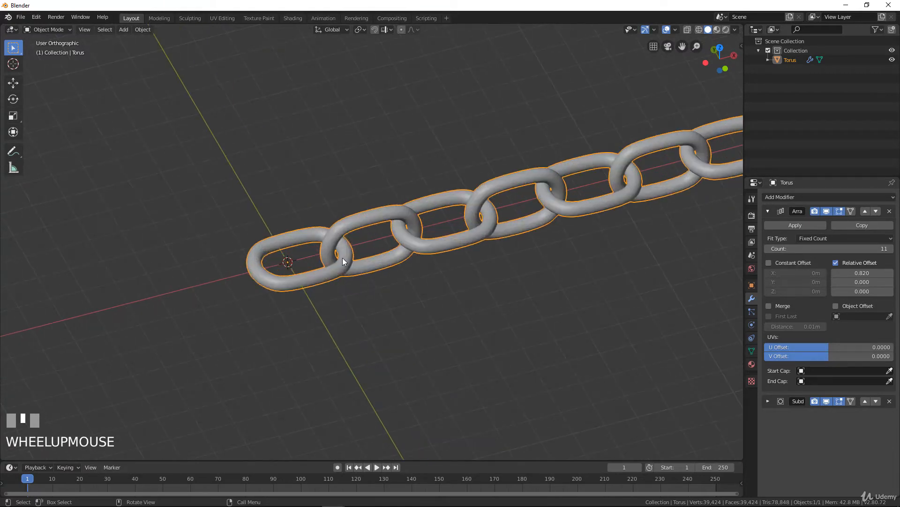
key("Tab")
scroll(385, 222, "up", 2)
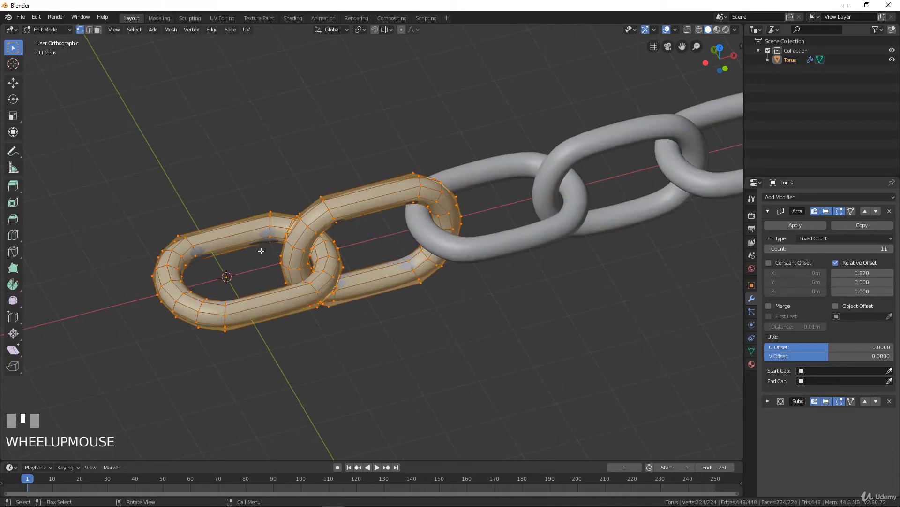
scroll(406, 257, "down", 10)
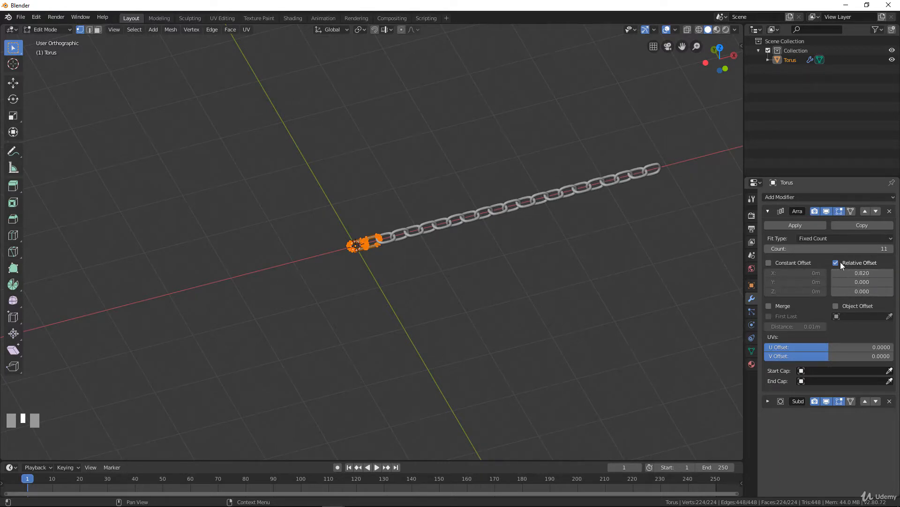
scroll(515, 256, "up", 3)
scroll(515, 256, "down", 2)
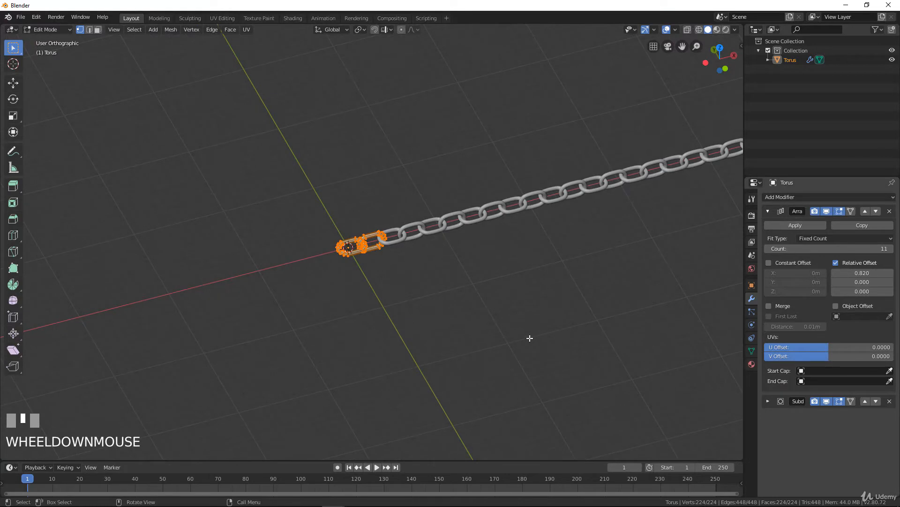
scroll(346, 273, "up", 6)
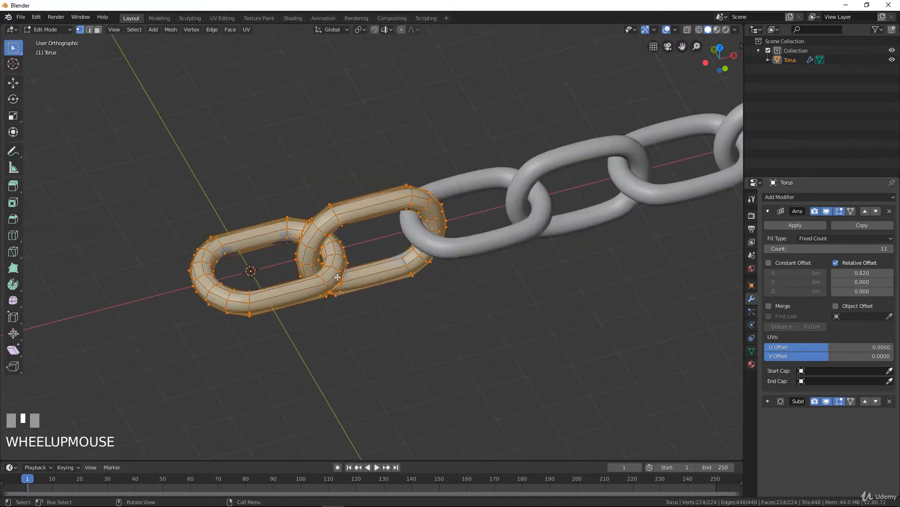
scroll(338, 277, "up", 2)
middle_click_drag(338, 277, 360, 289, "shift")
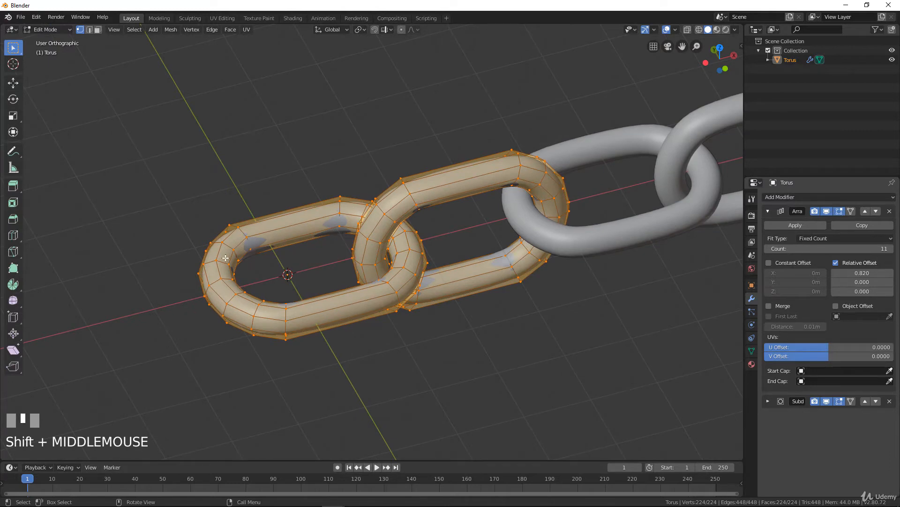
scroll(387, 250, "down", 5)
key("Tab")
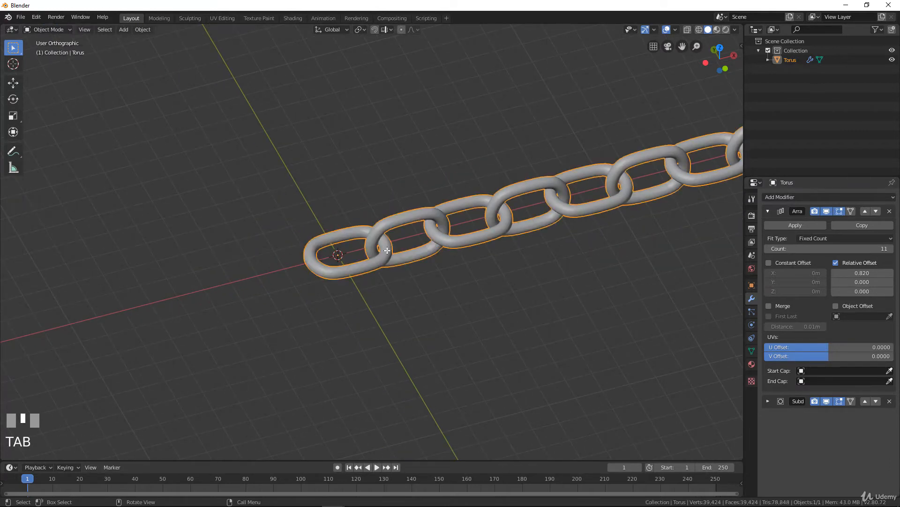
- In Edit Mode, select the whole second link and delete its vertices, then return to Object Mode
key("Tab")
left_click(432, 210)
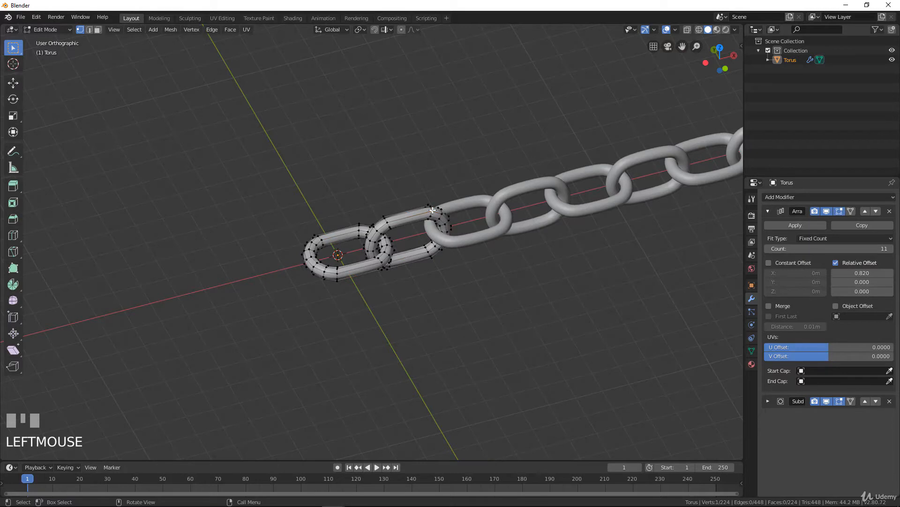
key("l")
key("x")
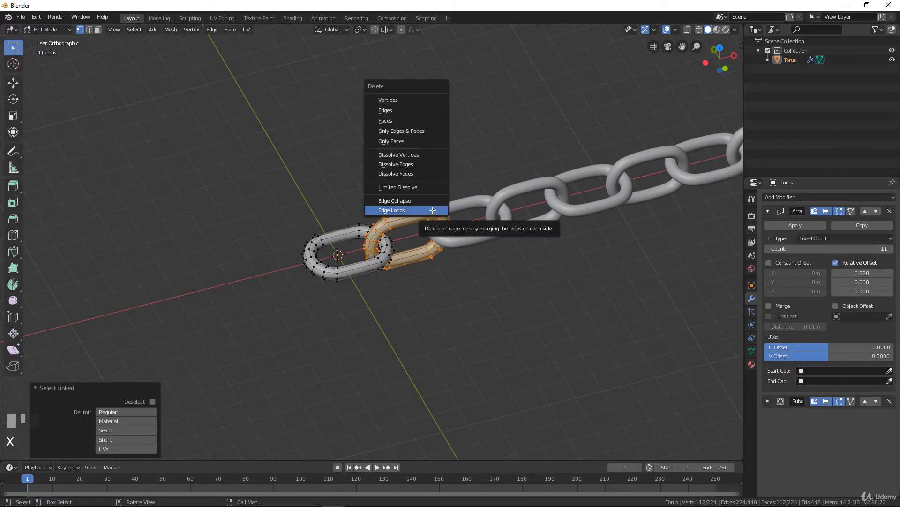
left_click(402, 101)
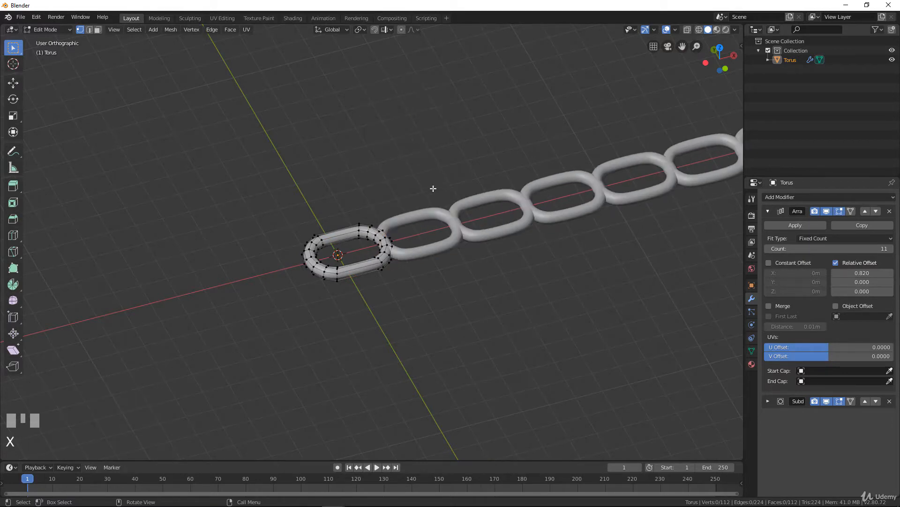
scroll(441, 272, "up", 2)
scroll(442, 272, "down", 2)
key("Tab")
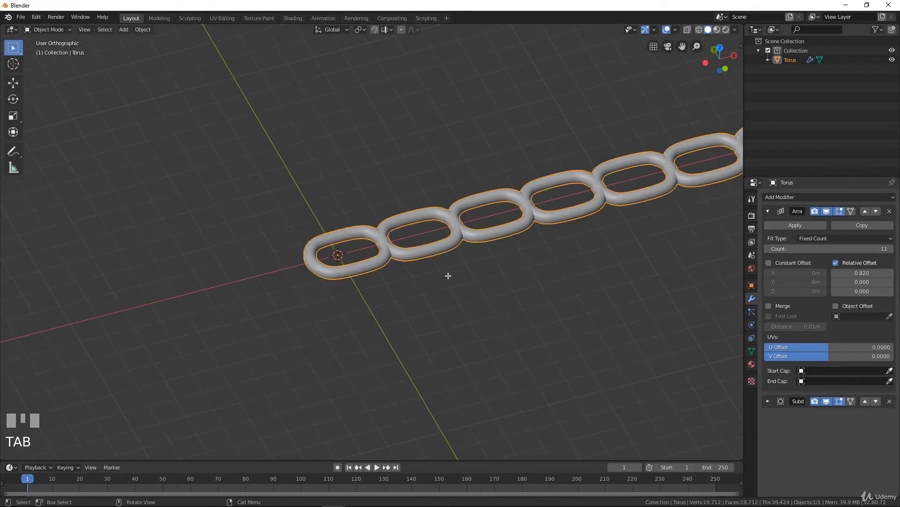
- Set the Array modifier's relative X offset to 0.660 so the copies of the single link overlap
scroll(449, 276, "down", 1)
scroll(448, 275, "up", 2)
key("Tab")
key("a")
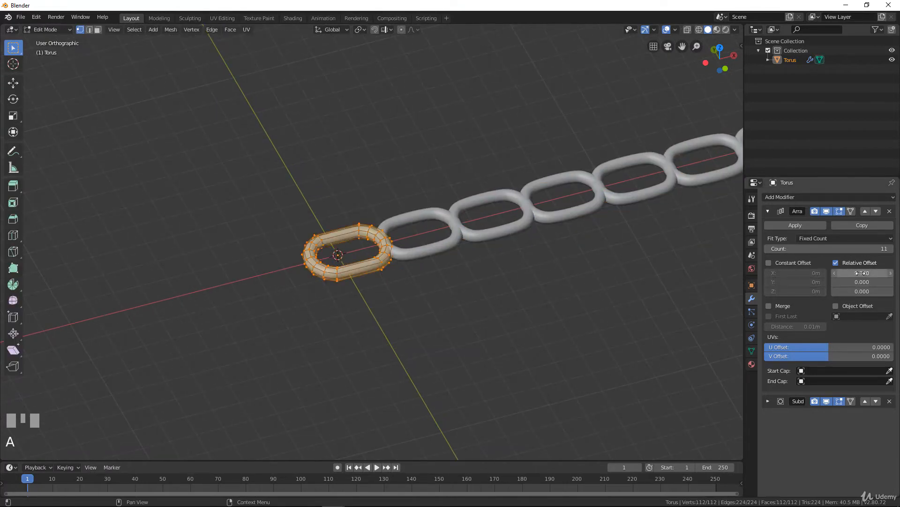
left_click_drag(861, 273, 601, 222)
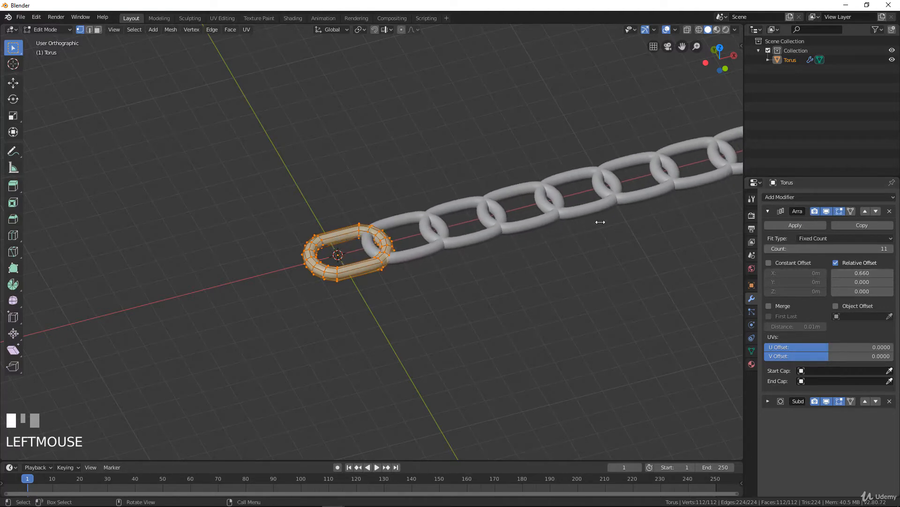
scroll(591, 220, "down", 3)
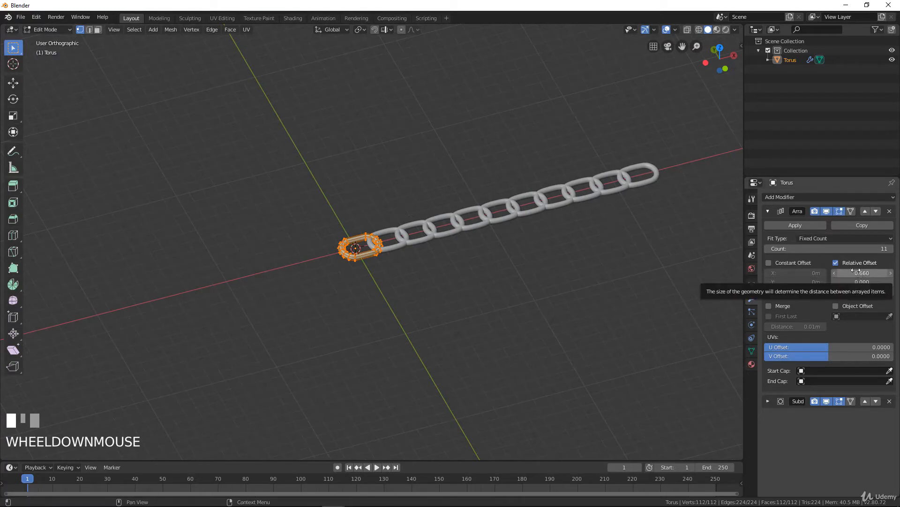
scroll(431, 247, "up", 3)
scroll(420, 247, "down", 2)
key("Tab")
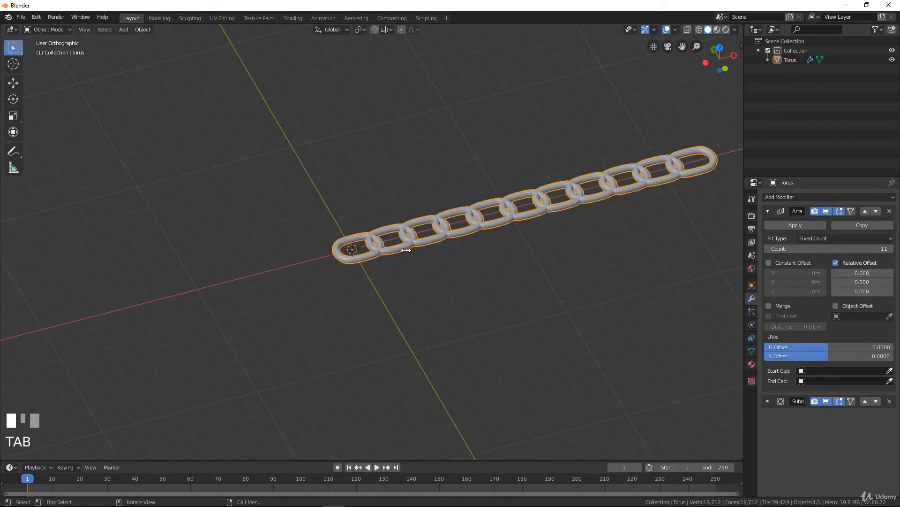
- Add a sphere empty at the origin and set its radius to 2.15 m so it surrounds the first link
key("shift+a")
mouse_move(386, 250)
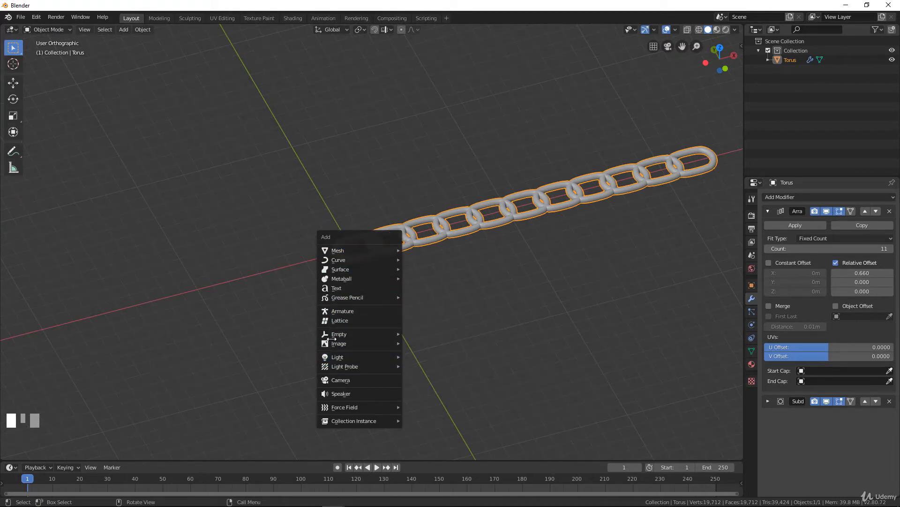
mouse_move(334, 334)
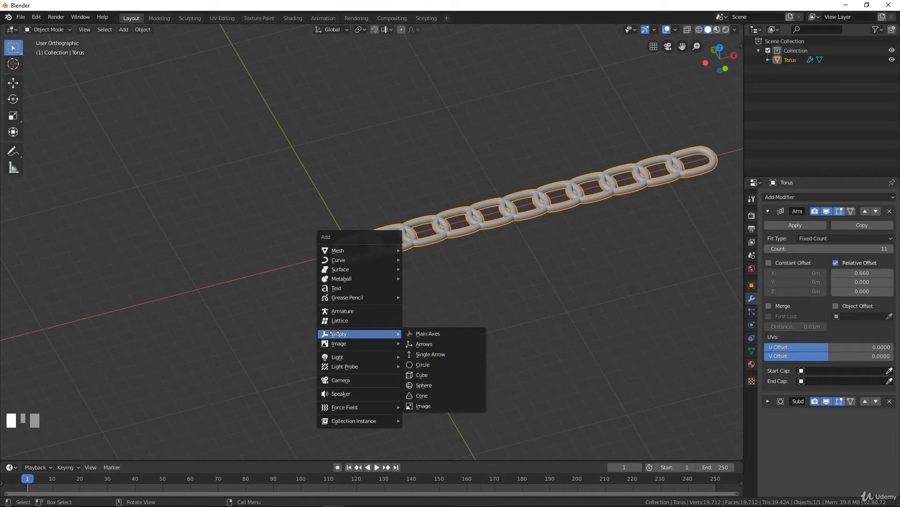
left_click(424, 385)
mouse_move(364, 348)
middle_mouse_down()
mouse_move(398, 311)
mouse_move(378, 340)
middle_mouse_up()
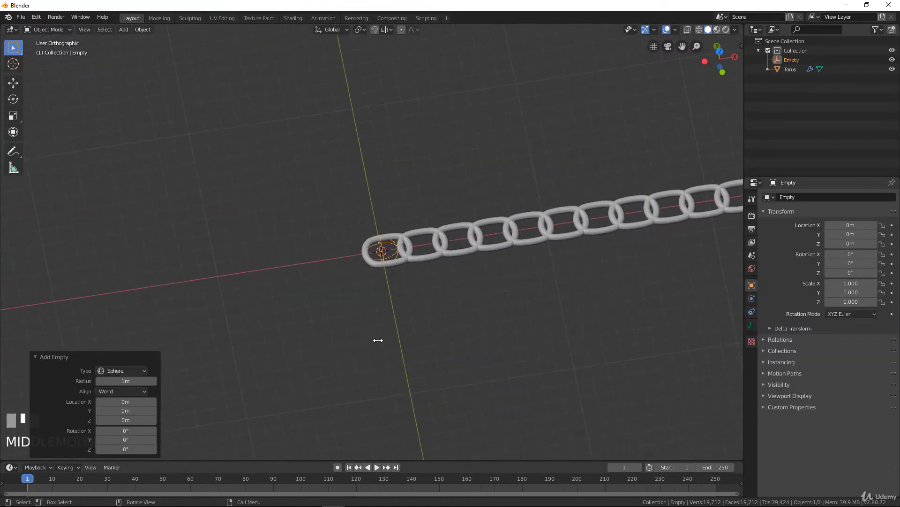
scroll(378, 340, "up", 3)
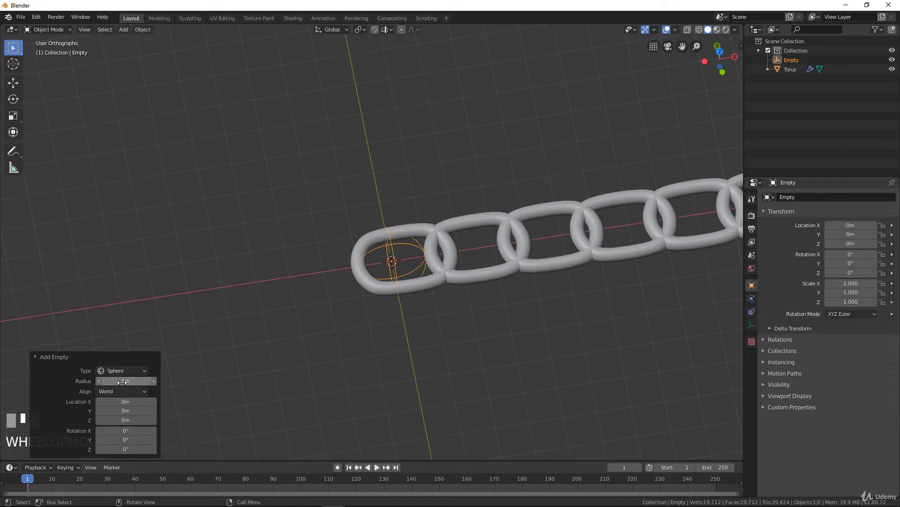
left_click_drag(123, 380, 179, 392)
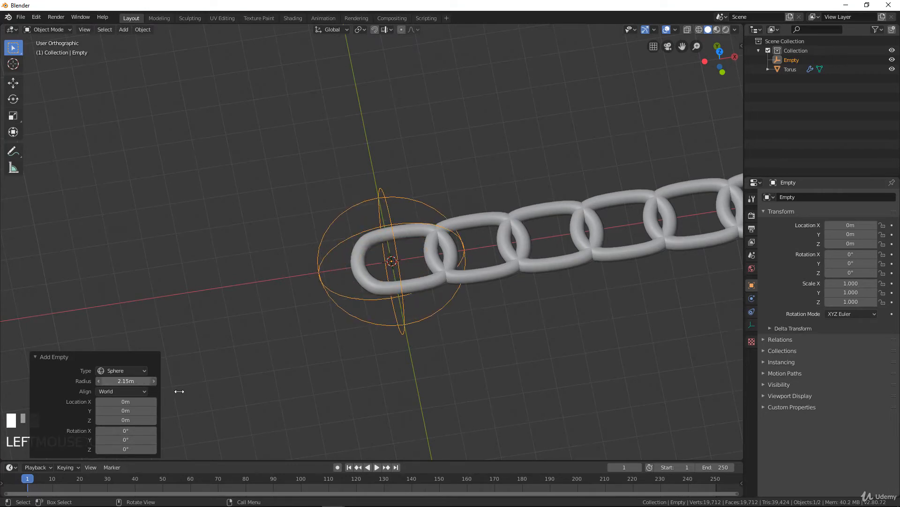
scroll(368, 269, "down", 3)
middle_click_drag(368, 269, 382, 242)
scroll(383, 242, "up", 3)
- On the chain link's Array modifier, replace the relative offset with an object offset that uses the sphere empty
left_click(443, 279)
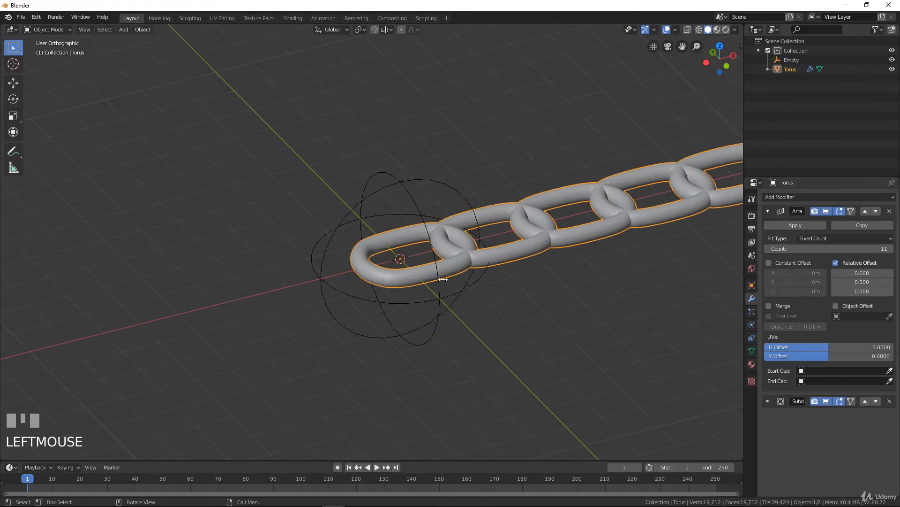
scroll(505, 247, "down", 3)
middle_click_drag(531, 251, 581, 263, "shift")
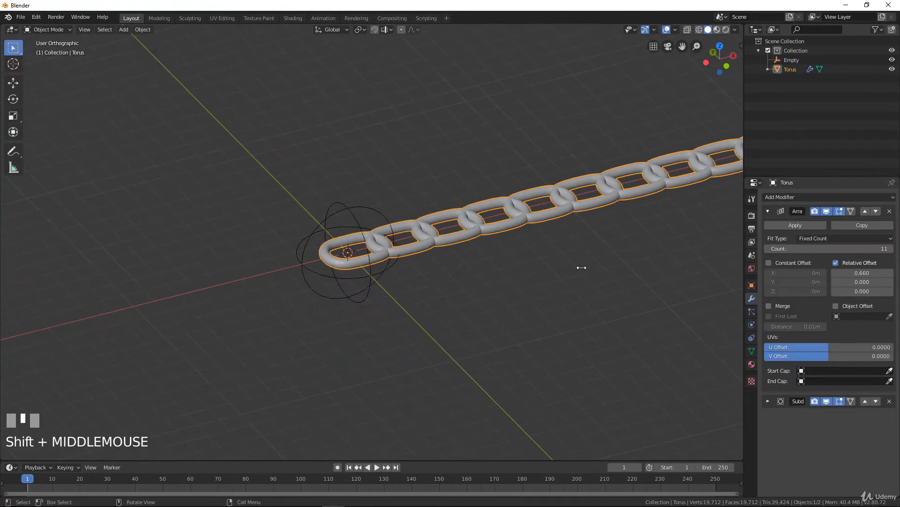
left_click(836, 263)
left_click(835, 305)
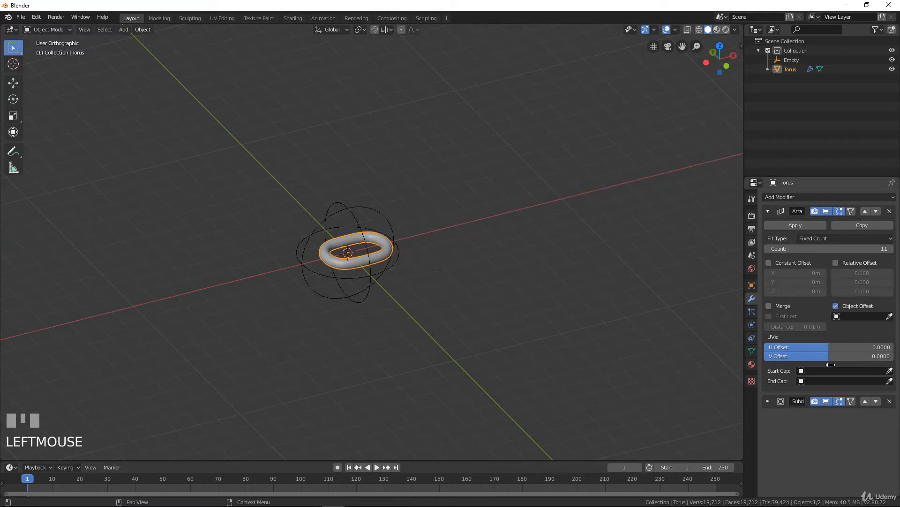
left_click(889, 317)
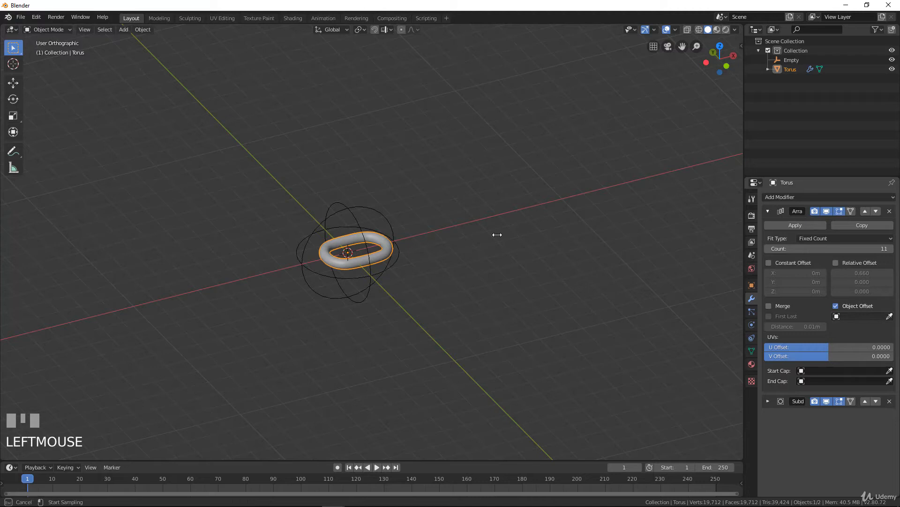
left_click(367, 209)
scroll(442, 307, "up", 2)
middle_click_drag(442, 308, 397, 215)
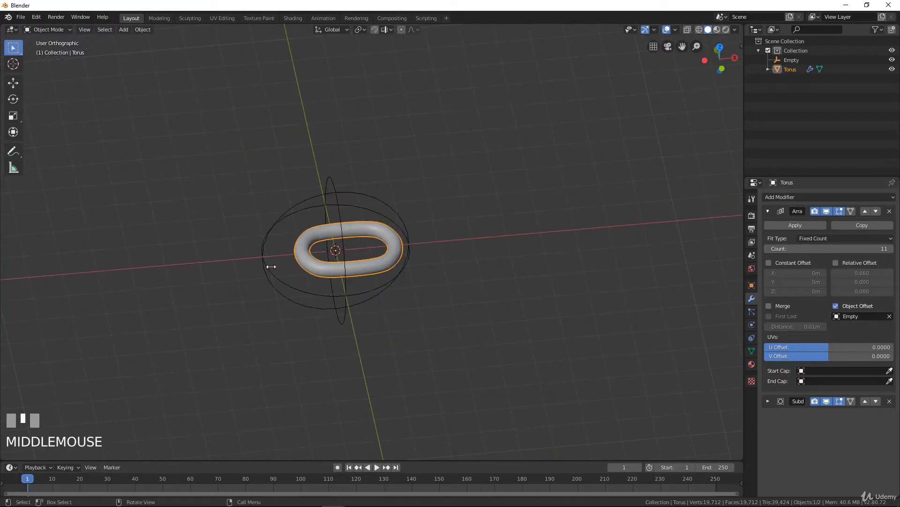
- Move the sphere empty about 2.23 m along the global X axis to space out the arrayed links
left_click(371, 204)
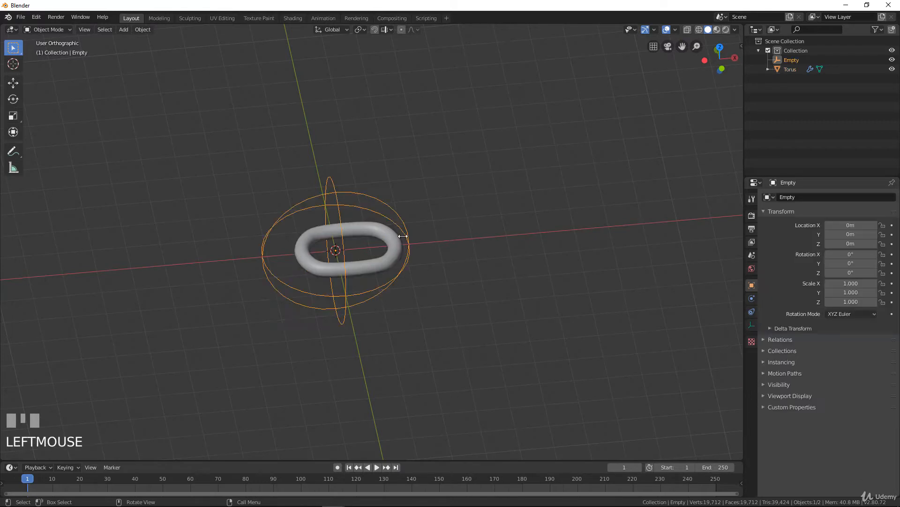
middle_click_drag(371, 204, 416, 243)
key("g")
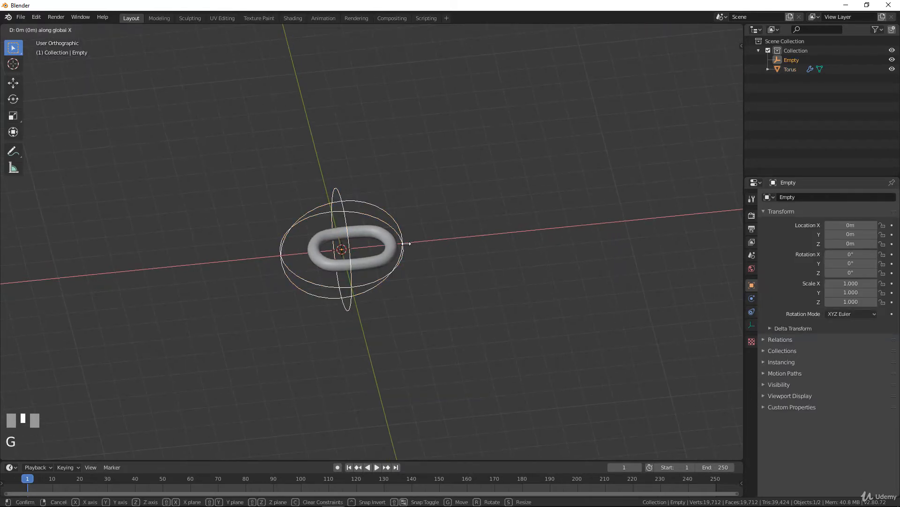
key("x")
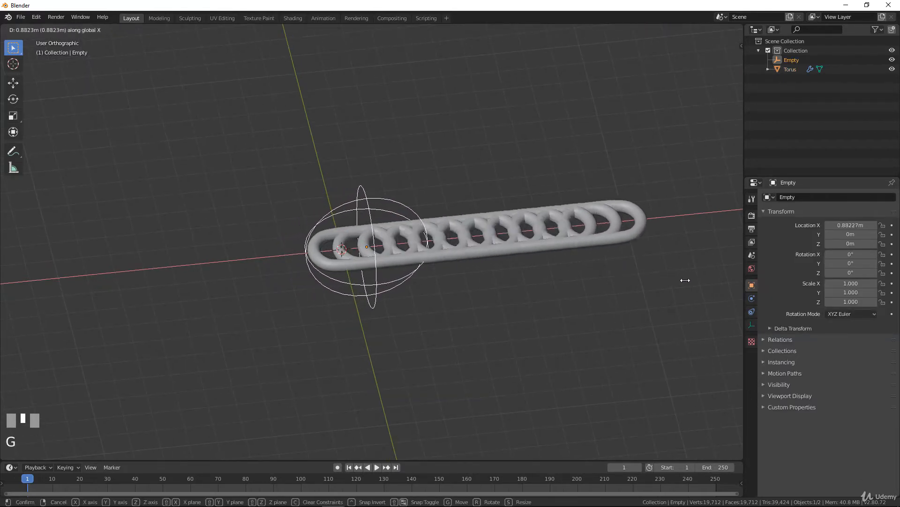
left_click(311, 322)
scroll(434, 259, "down", 3)
scroll(435, 260, "up", 1)
middle_click_drag(434, 259, 481, 254)
scroll(462, 235, "down", 2)
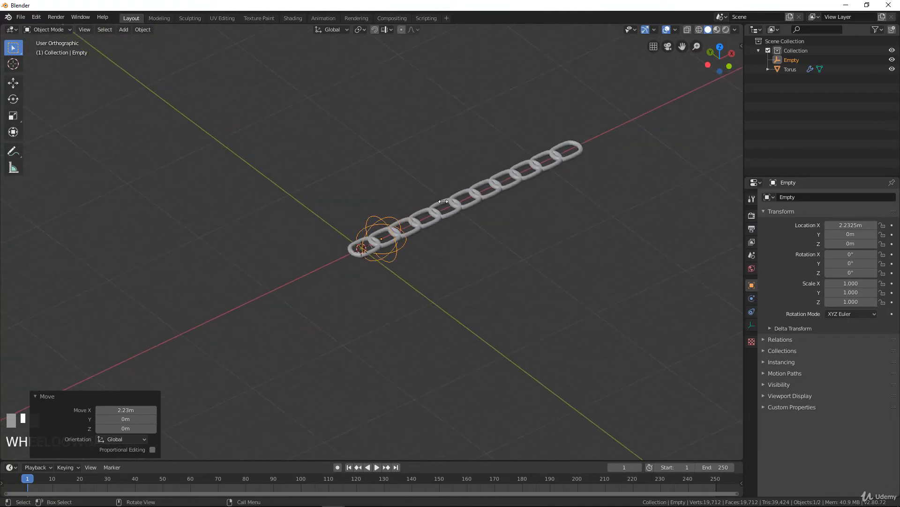
scroll(442, 209, "up", 1)
middle_click_drag(439, 206, 428, 240)
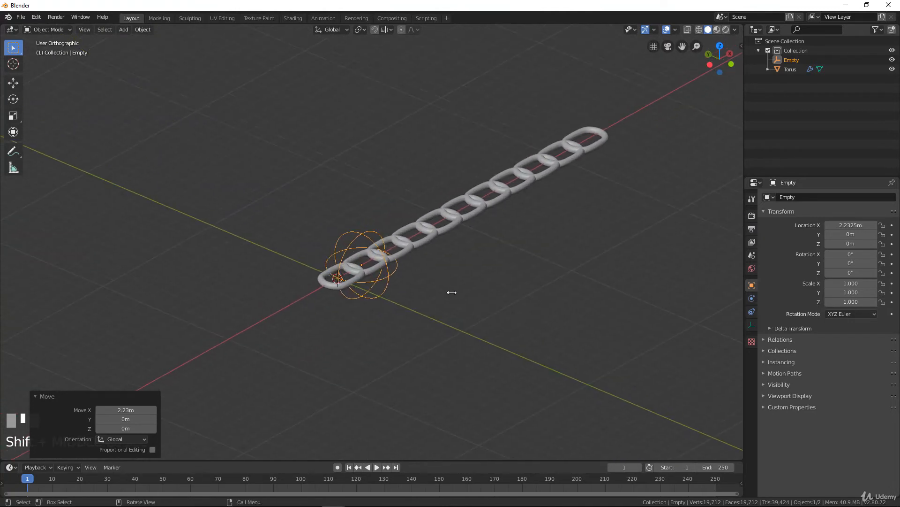
key("r")
key("x")
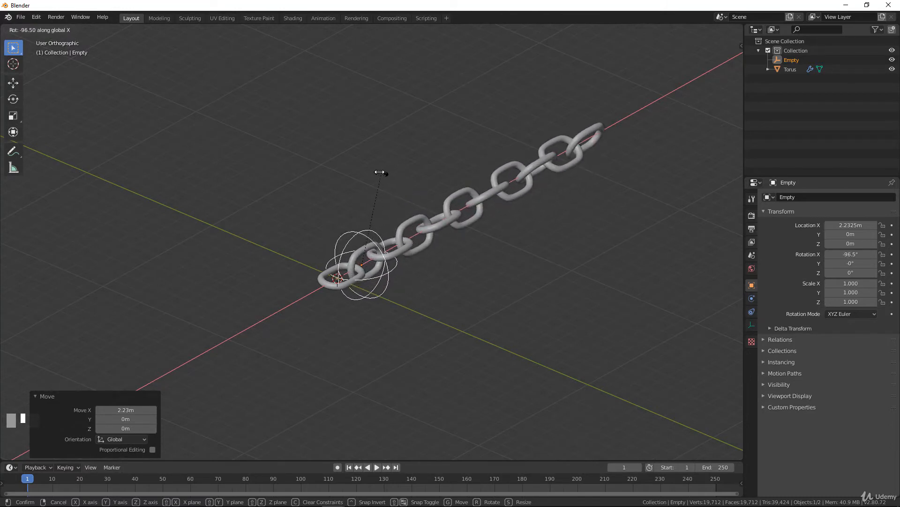
right_click(435, 223)
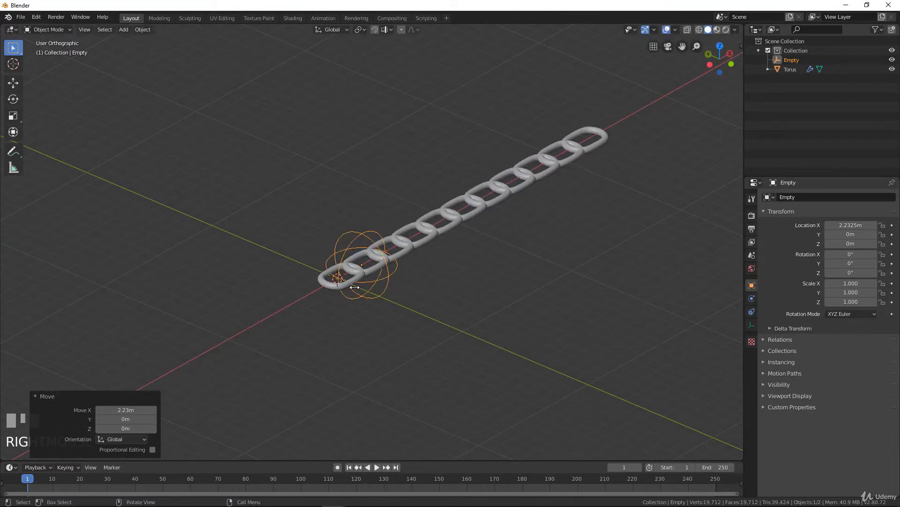
- Rotate the sphere empty 90° about the global X axis so each link turns against the previous one
type("rx")
type("90")
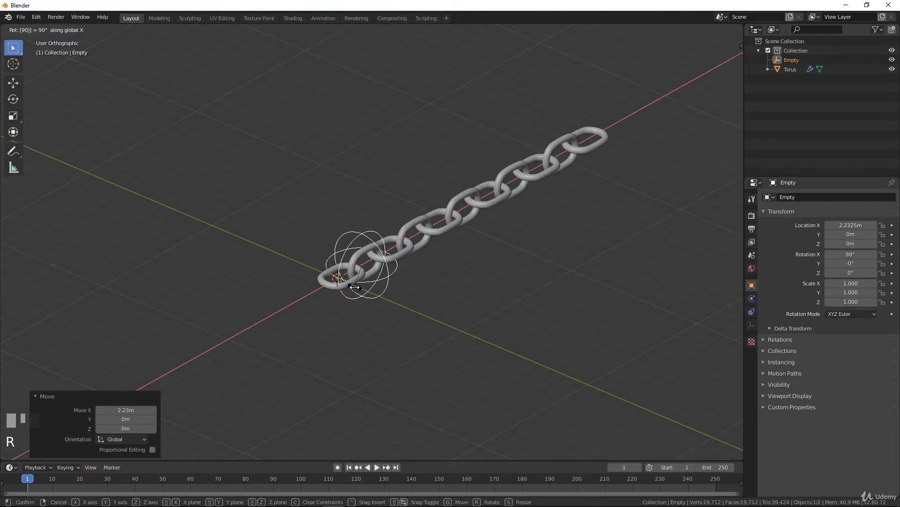
key("Return")
- Rotate the sphere empty a further 9.5° about the global X axis so the arrayed links twist progressively
middle_click_drag(354, 287, 397, 257)
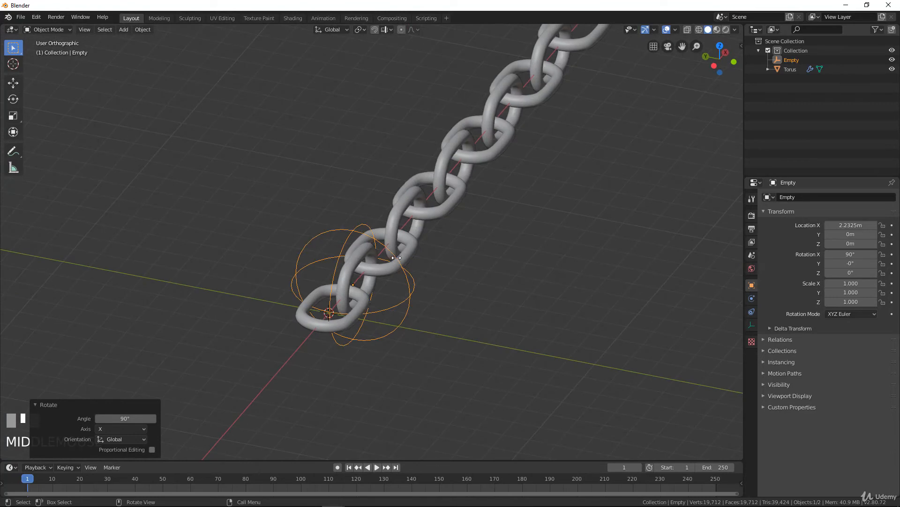
key("r")
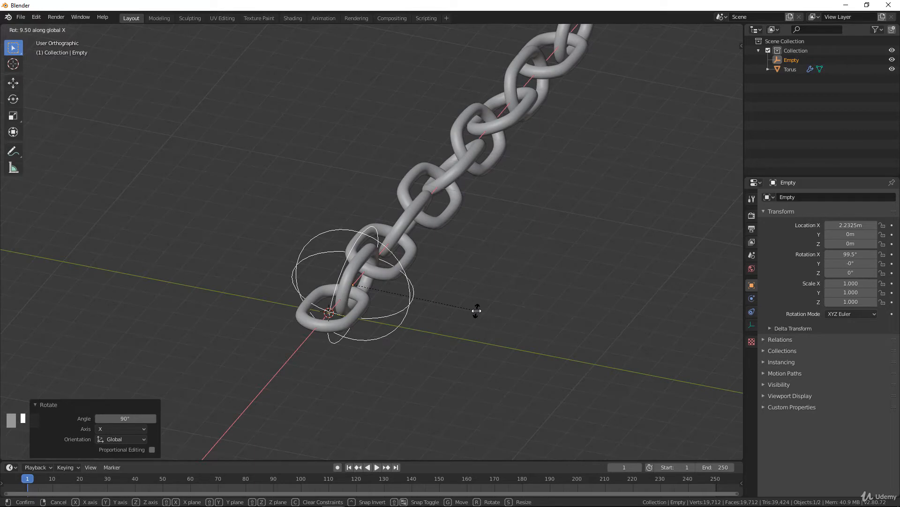
left_click(477, 311)
scroll(417, 299, "down", 1)
middle_click_drag(417, 300, 346, 223)
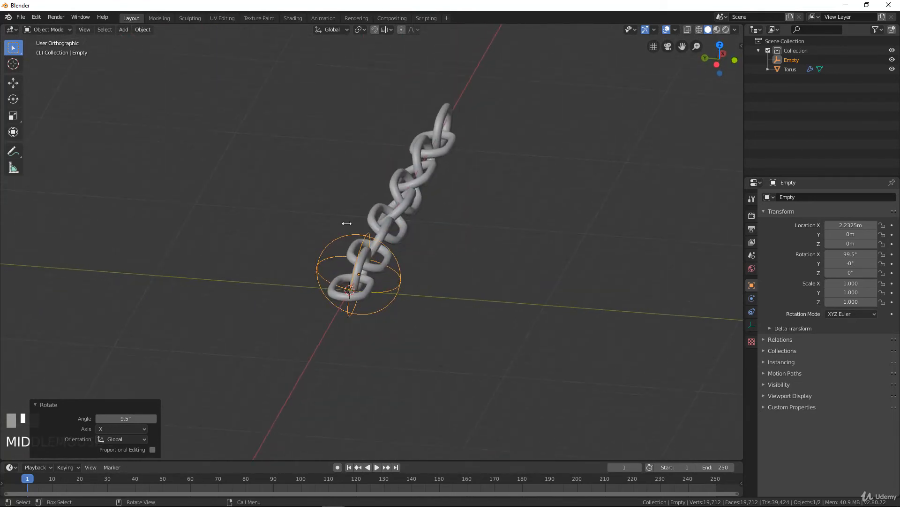
middle_click_drag(395, 262, 336, 226)
scroll(440, 275, "up", 1)
- Set the count of the chain link's Array modifier to 30
left_click(303, 224)
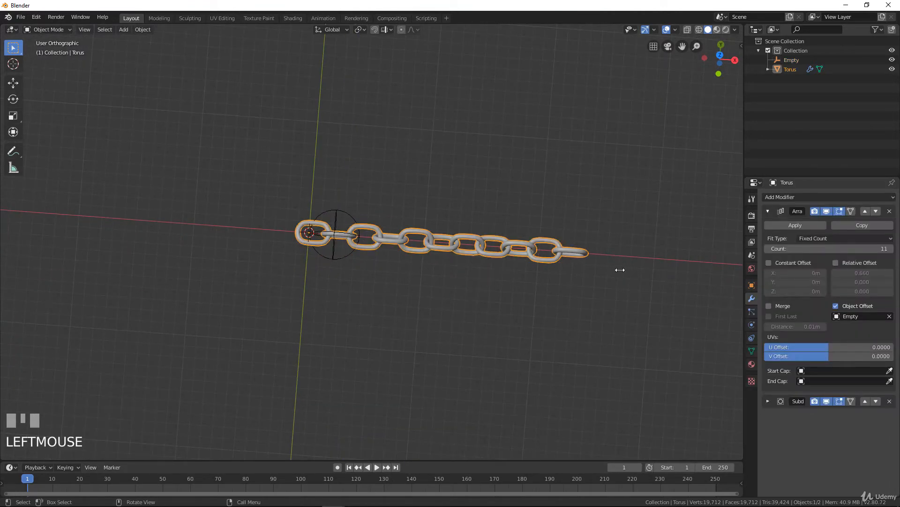
middle_click_drag(385, 249, 439, 226)
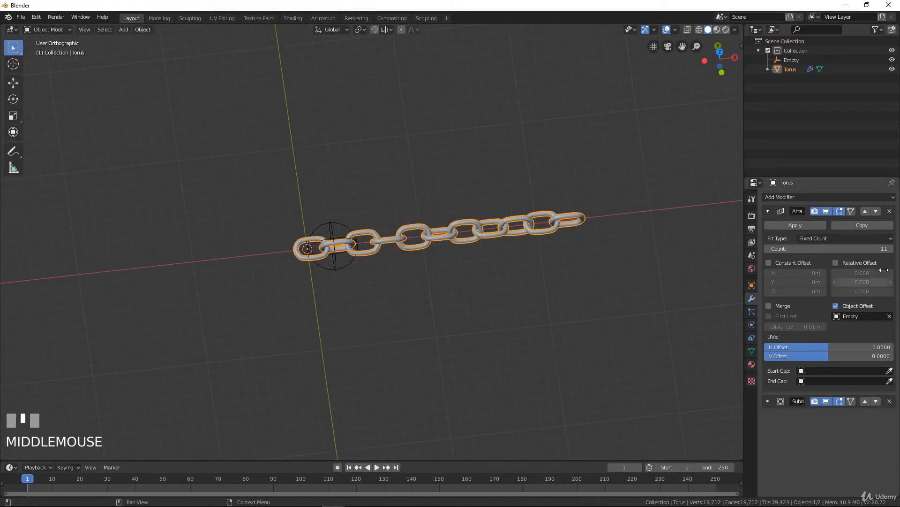
left_click(887, 250)
left_click_drag(888, 250, 887, 250)
scroll(486, 291, "down", 3)
middle_click_drag(486, 291, 384, 261)
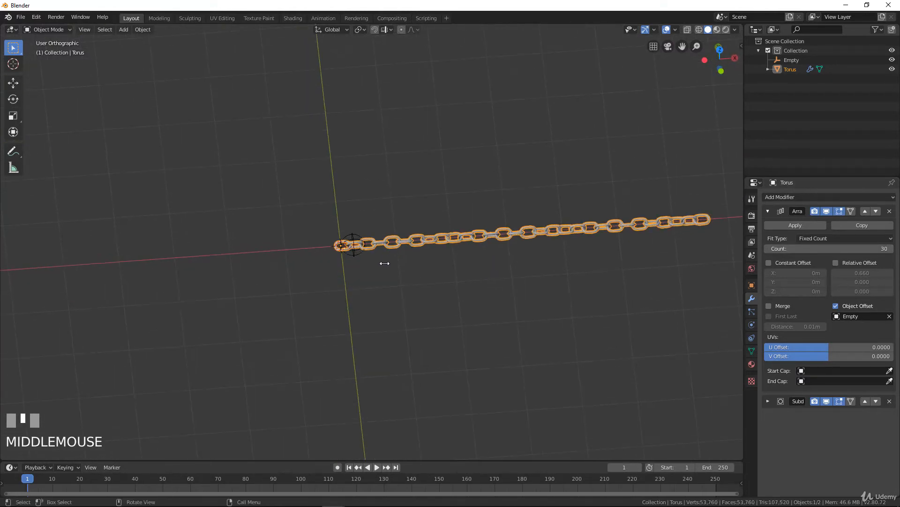
scroll(377, 228, "up", 4)
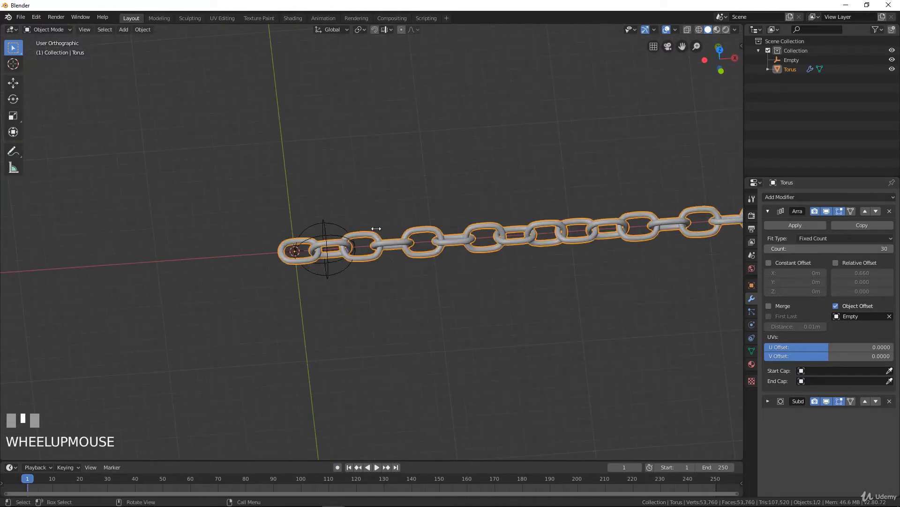
left_click(336, 222)
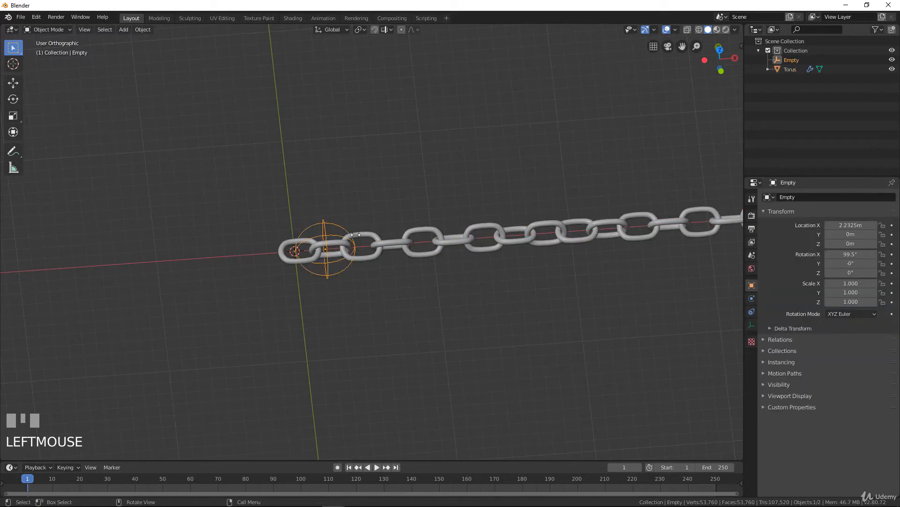
left_click(283, 259)
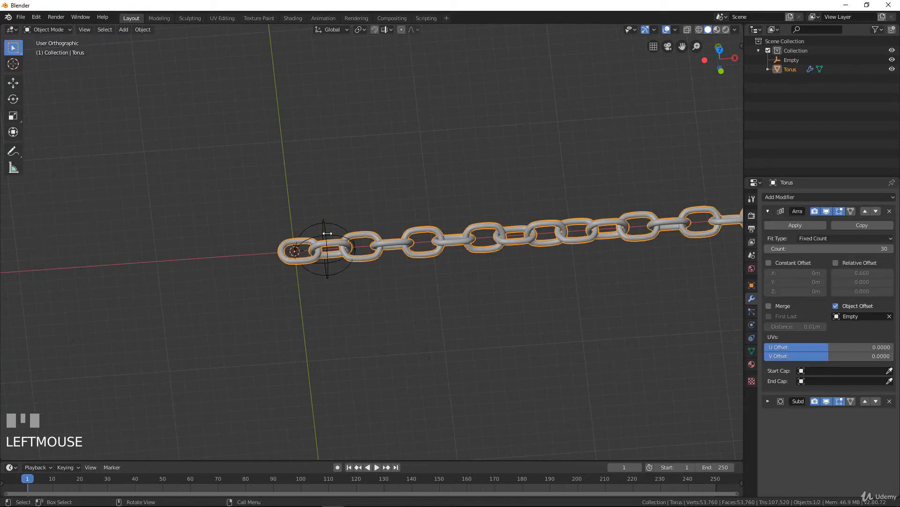
scroll(392, 240, "down", 2)
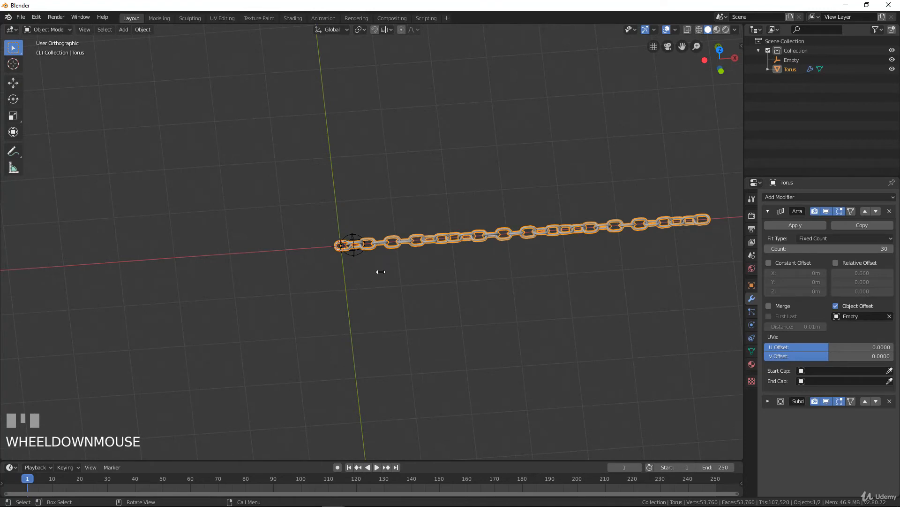
scroll(346, 277, "up", 5)
scroll(261, 294, "down", 2)
- In Edit Mode, add an edge loop near each end of the first link's front straight side, with slide factors 0.871 and -0.877
key("Tab")
scroll(243, 296, "up", 3)
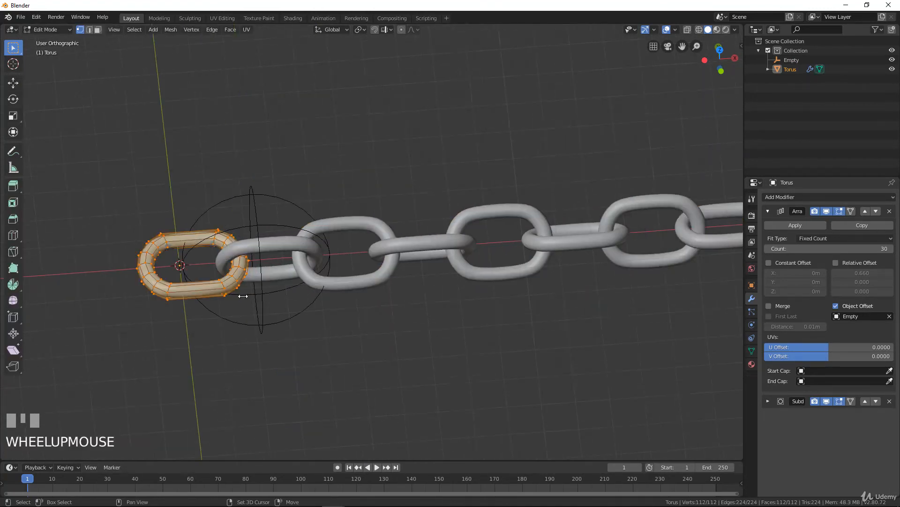
middle_click_drag(243, 296, 388, 376, "shift")
scroll(380, 282, "up", 3)
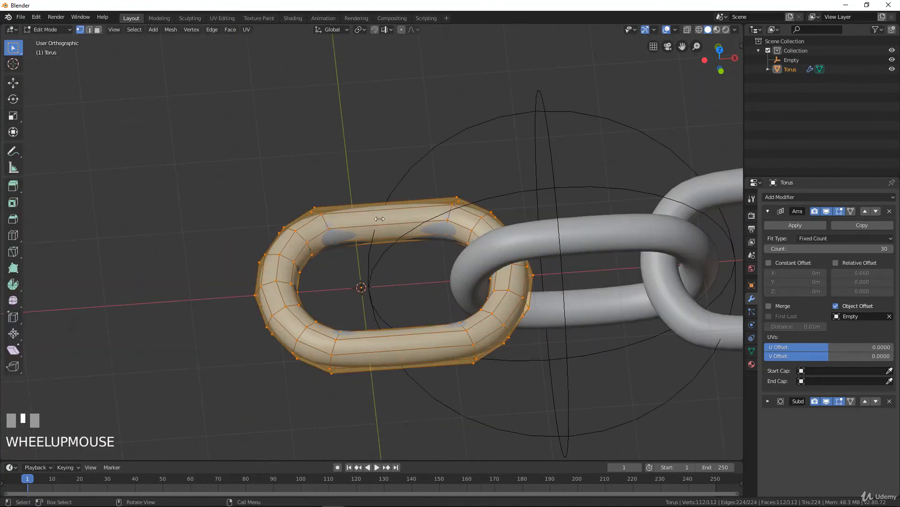
middle_click_drag(395, 277, 402, 320)
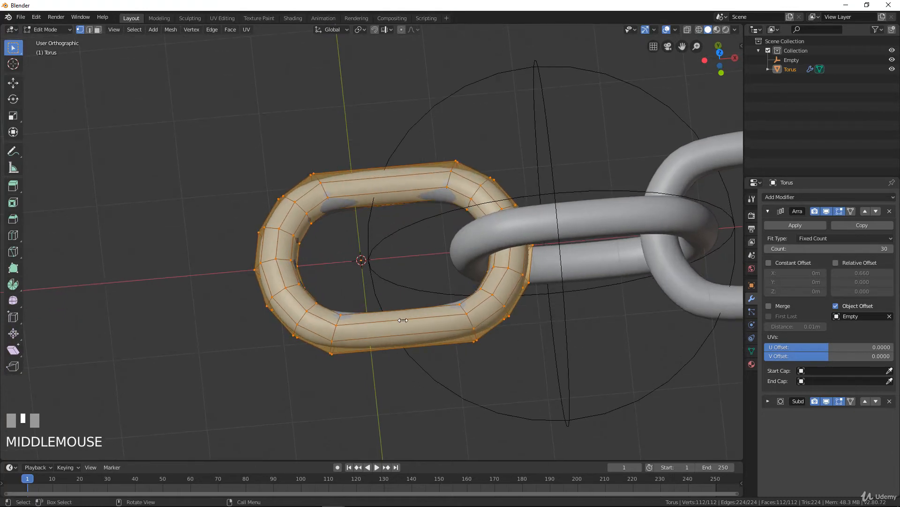
key("ctrl+r")
left_click(370, 321)
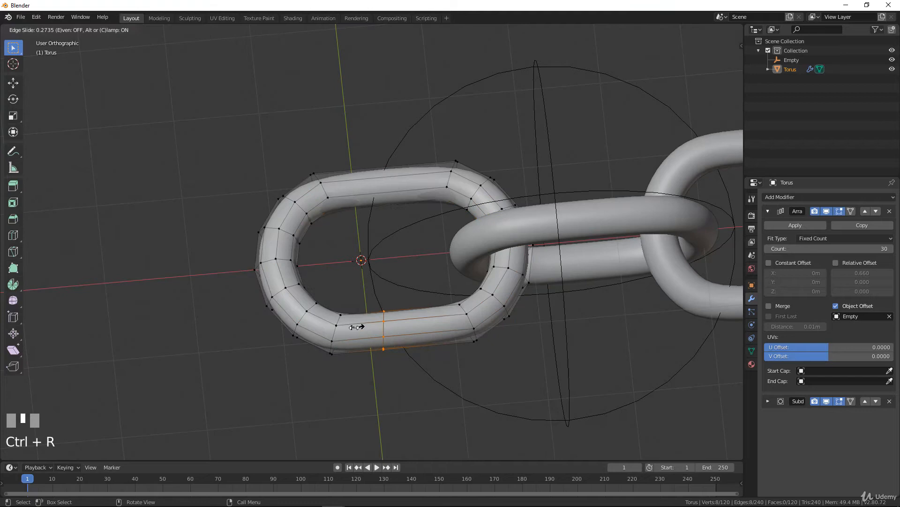
left_click(325, 333)
key("ctrl+r")
left_click(450, 324)
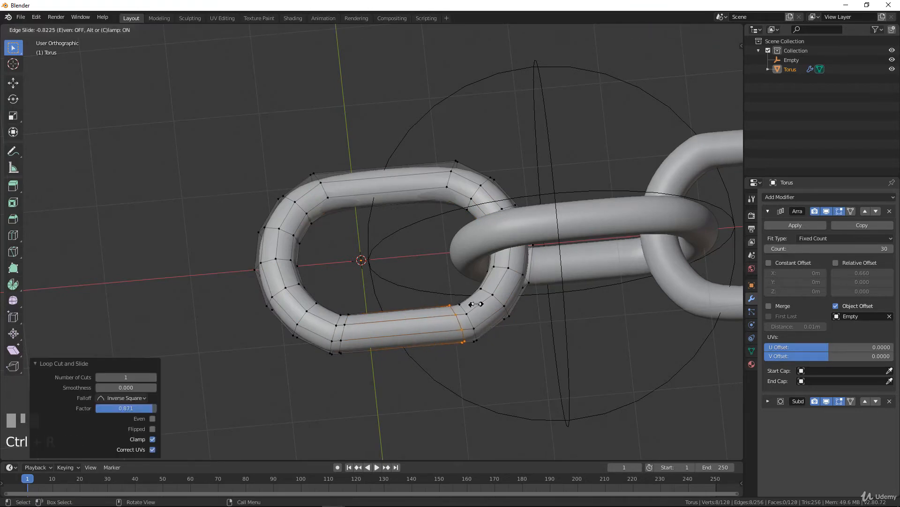
left_click(476, 304)
- Add an edge loop near each end of the link's rear straight side and return to Object Mode
key("ctrl+r")
left_click(350, 197)
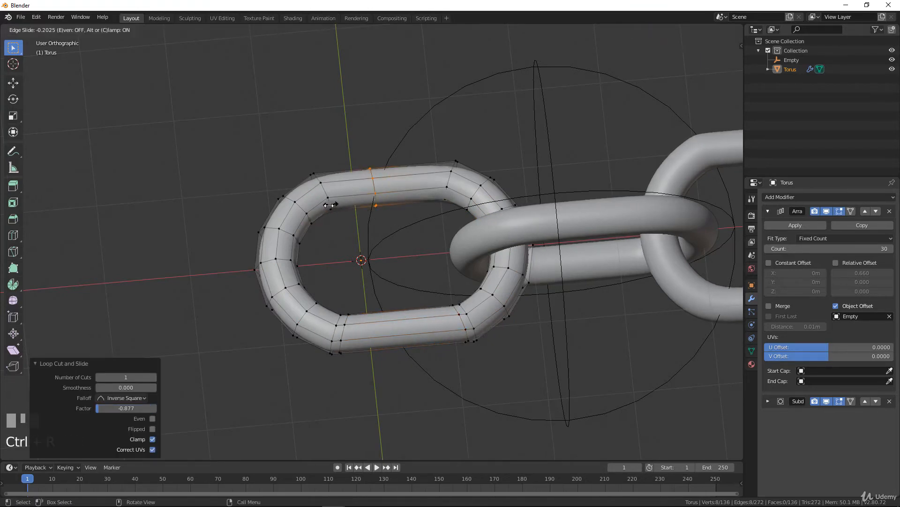
left_click(300, 211)
key("ctrl+r")
left_click(399, 197)
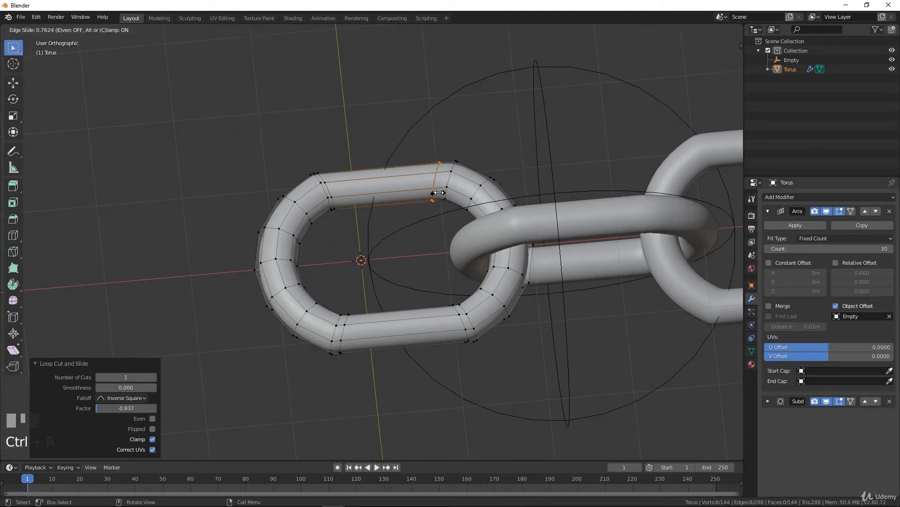
left_click(445, 190)
scroll(445, 189, "down", 3)
key("Tab")
- Examine the sharpened chain links, then undo the four loop cuts in Edit Mode
middle_click_drag(494, 269, 508, 209)
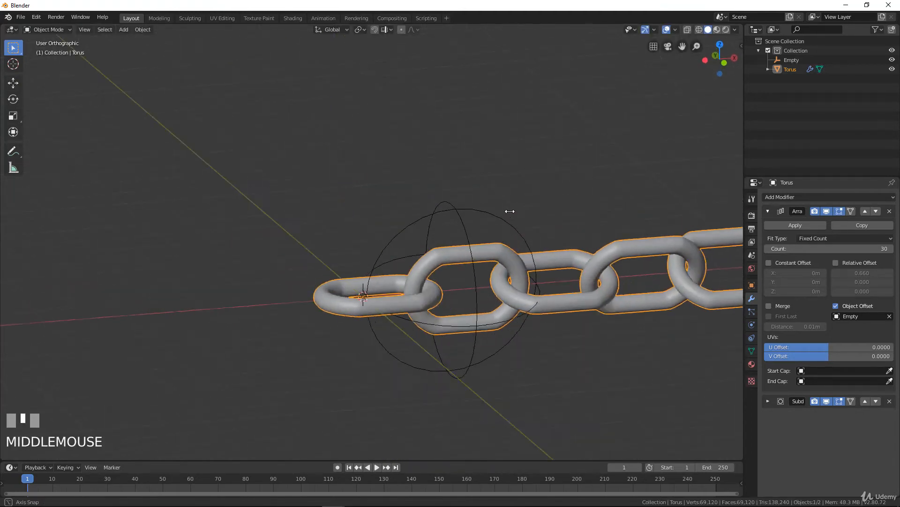
scroll(522, 253, "down", 2)
middle_click_drag(522, 252, 428, 292)
scroll(616, 173, "down", 1)
scroll(617, 173, "up", 5)
key("Tab")
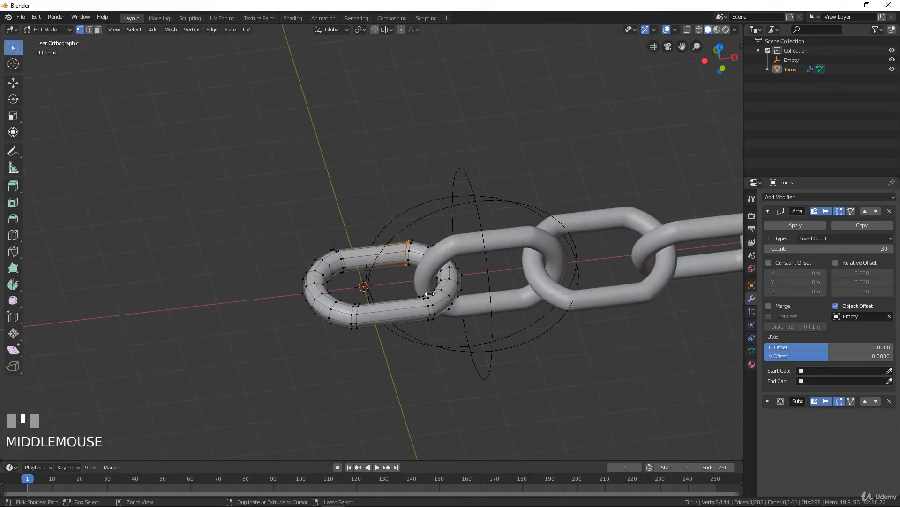
key("ctrl+z")
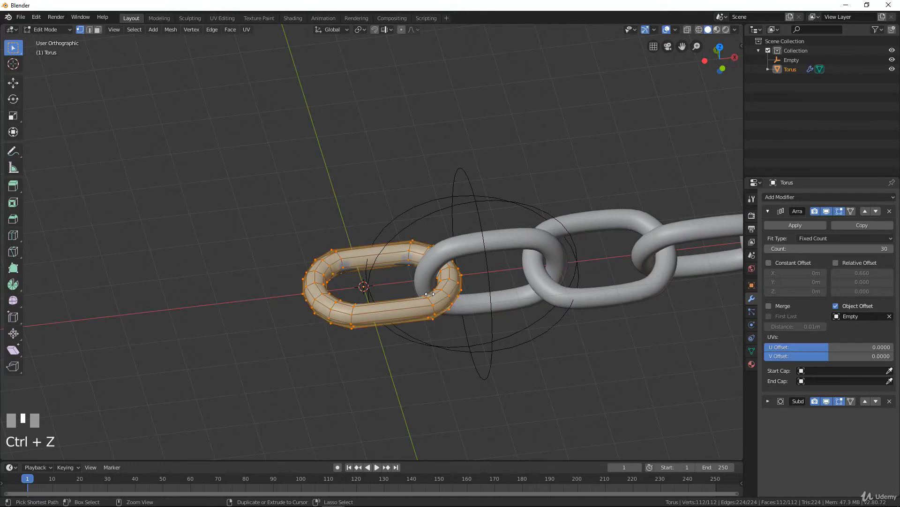
- Add two closely spaced edge loops around the middle of the link's rear straight side and select both loops
middle_click_drag(430, 294, 396, 219)
scroll(396, 219, "up", 2)
key("ctrl+r")
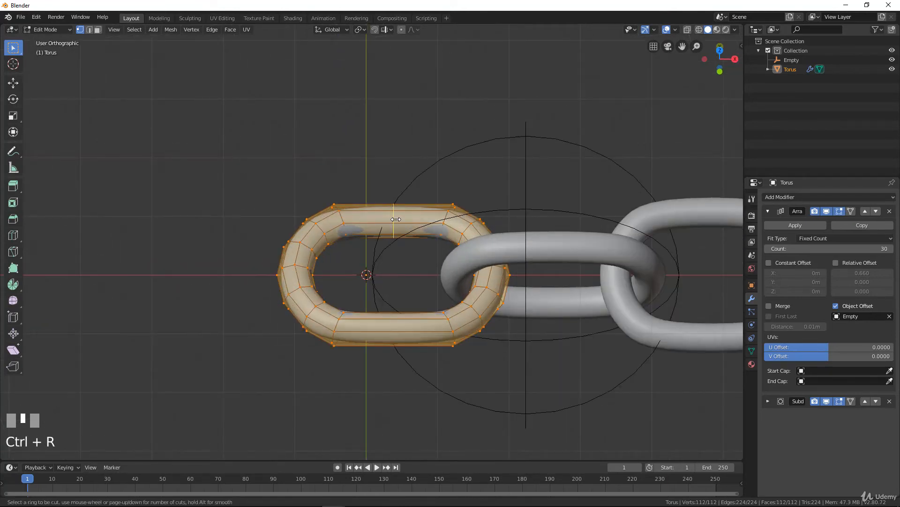
left_click(406, 216)
key("ctrl+r")
left_click(404, 217)
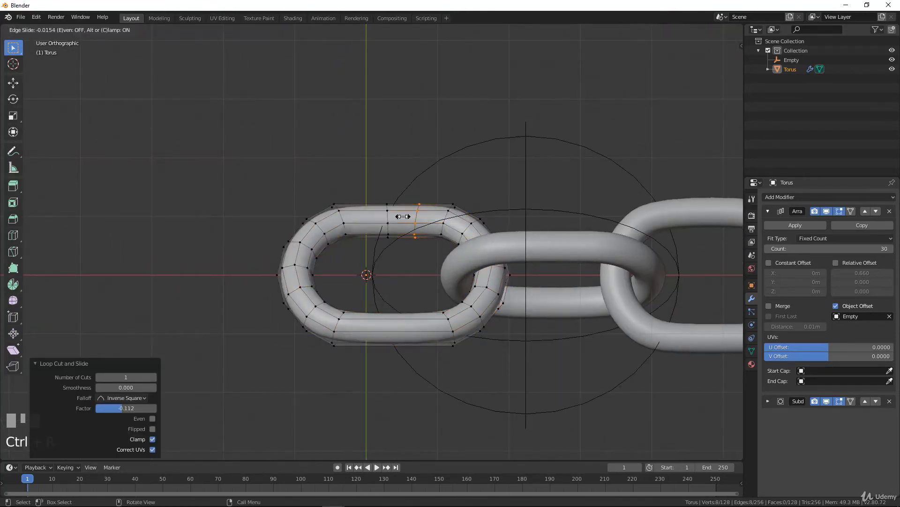
left_click(384, 218)
left_click(397, 249, "alt+shift")
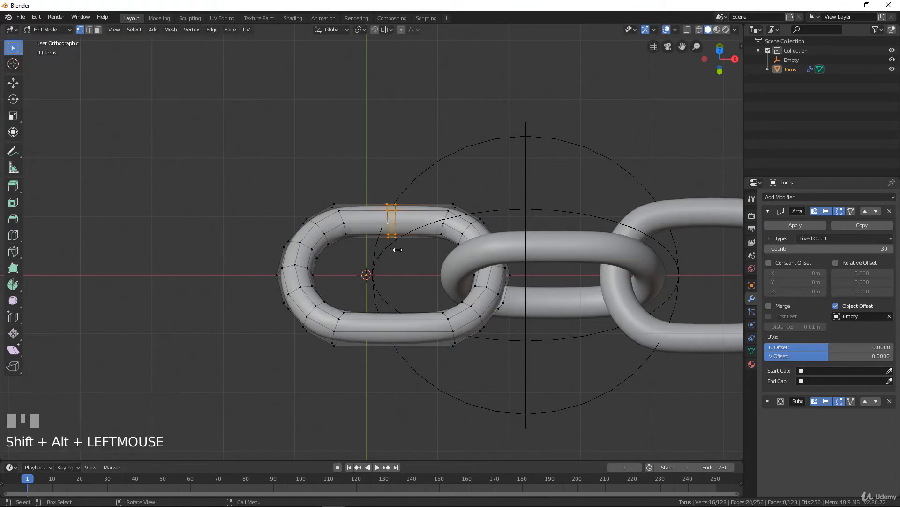
- Extrude the narrow band in place and fatten it outward by about 0.21 to form a collar, then view it along the chain
key("e")
right_click(408, 263)
key("alt+s")
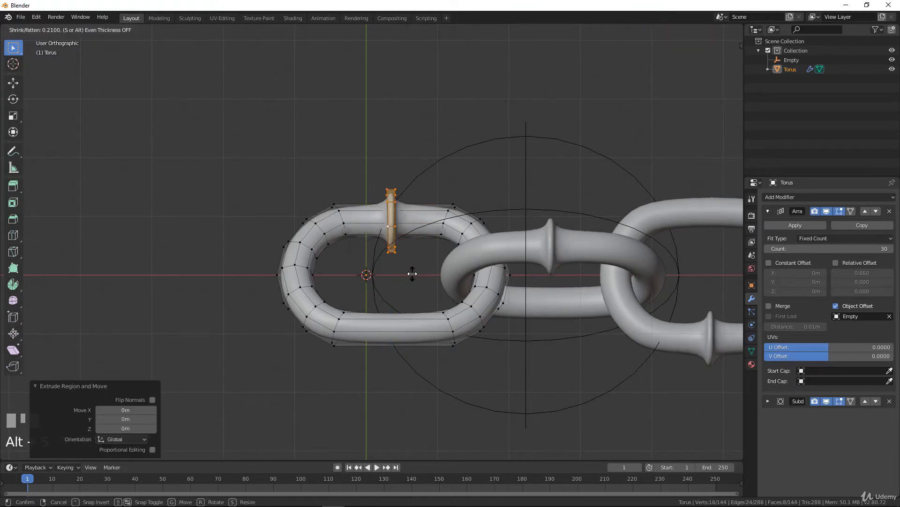
left_click(413, 274)
scroll(412, 273, "down", 5)
key("Tab")
middle_click_drag(454, 311, 479, 296)
scroll(538, 244, "down", 2)
scroll(538, 245, "down", 2)
scroll(444, 299, "up", 6)
scroll(424, 268, "up", 3)
- Undo the collar extrusion and its two loop cuts in Edit Mode, then return to Object Mode
key("Tab")
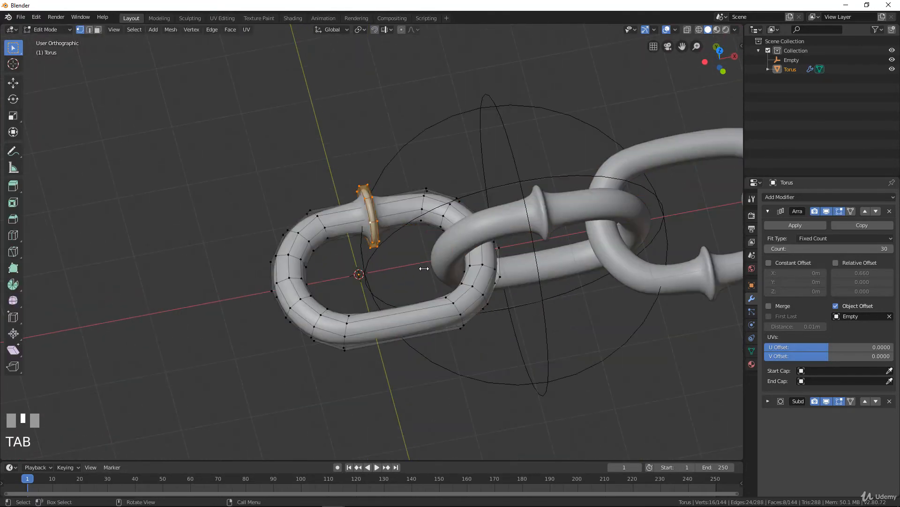
key("ctrl+z")
key("ctrl+z")
key("ctrl+z")
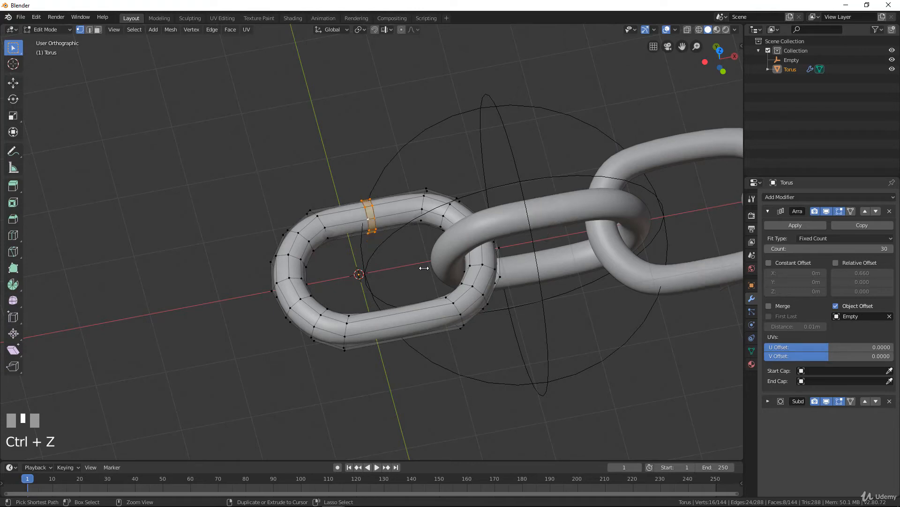
key("ctrl+z")
key("ctrl+z")
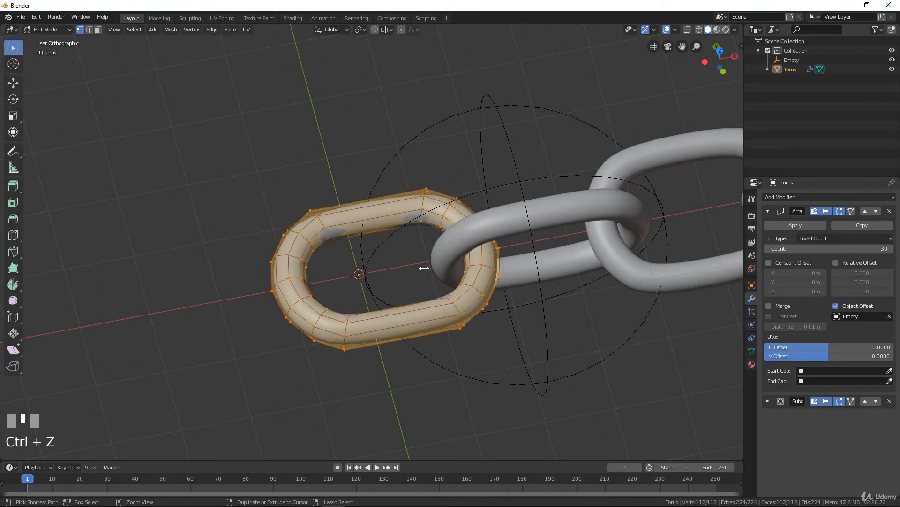
scroll(424, 268, "down", 2)
key("Tab")
- Examine the arrayed chain from its first link along its length
scroll(424, 268, "down", 1)
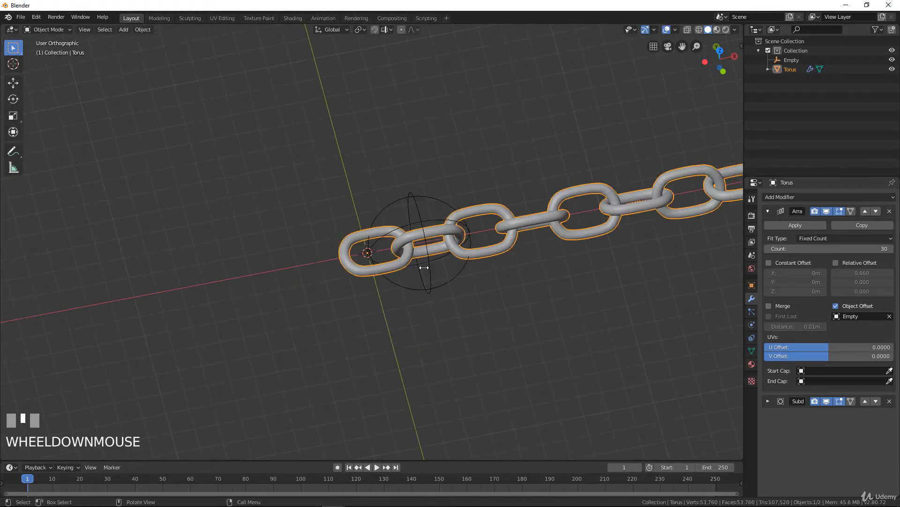
scroll(424, 268, "down", 4)
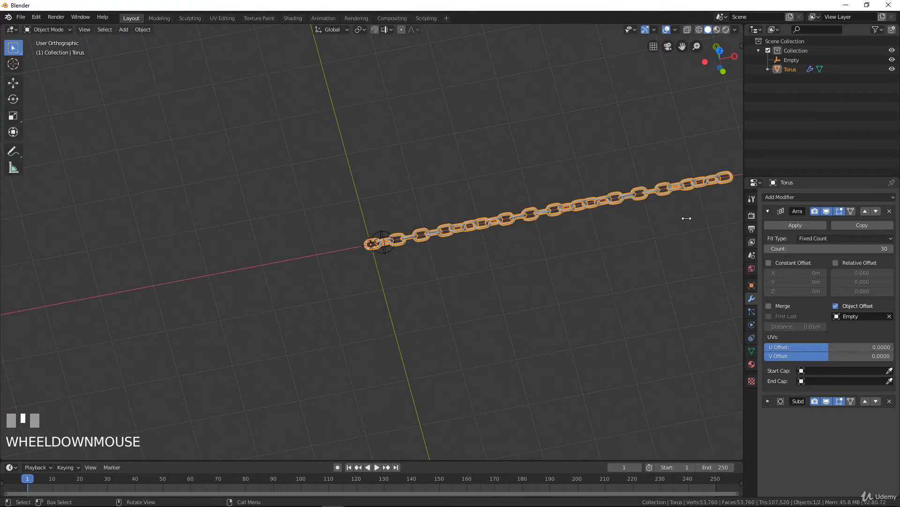
scroll(367, 256, "up", 3)
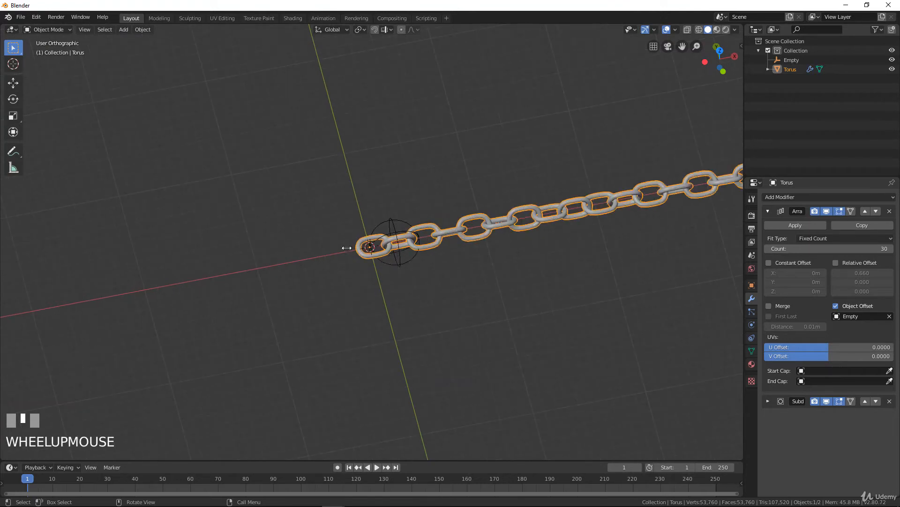
scroll(624, 205, "down", 2)
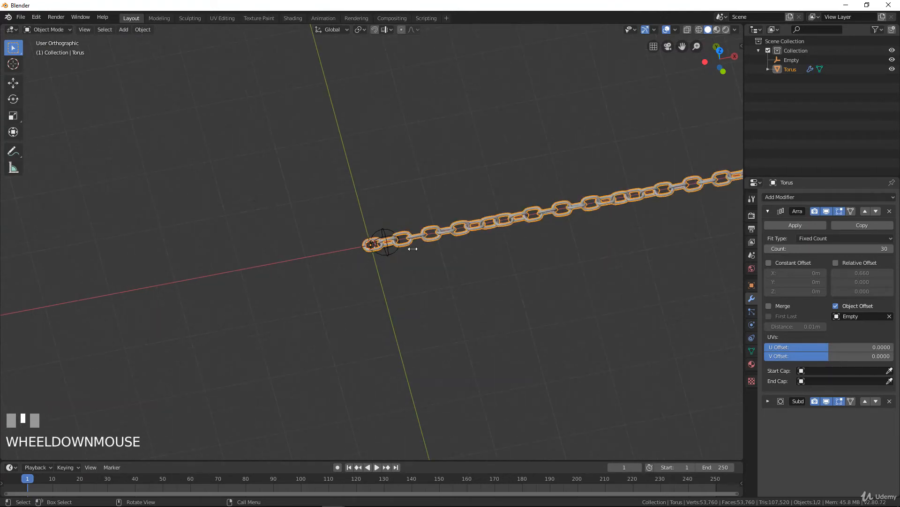
scroll(377, 274, "up", 1)
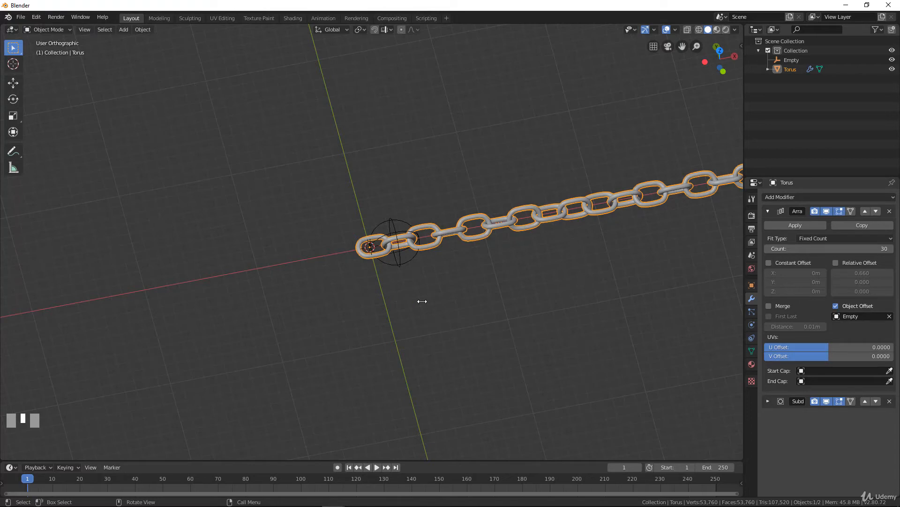
scroll(451, 284, "down", 3)
scroll(354, 247, "up", 5)
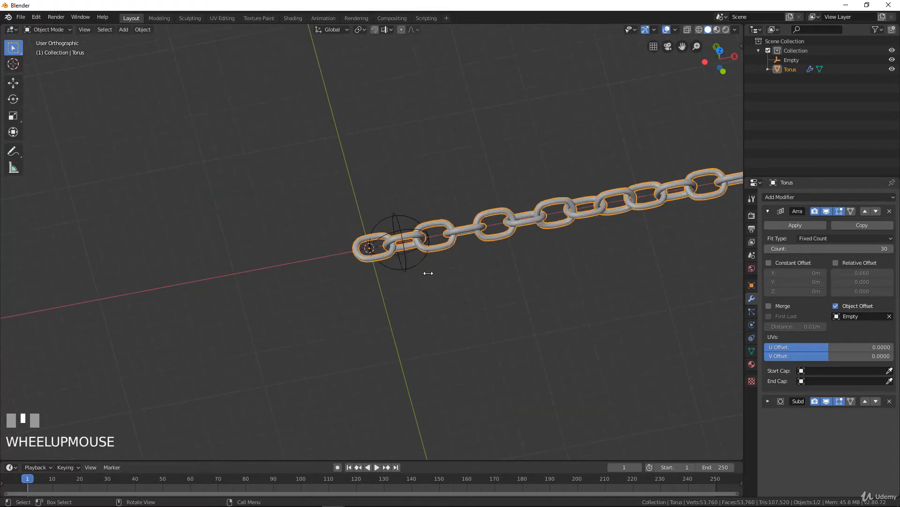
scroll(548, 223, "down", 2)
scroll(507, 246, "up", 2)
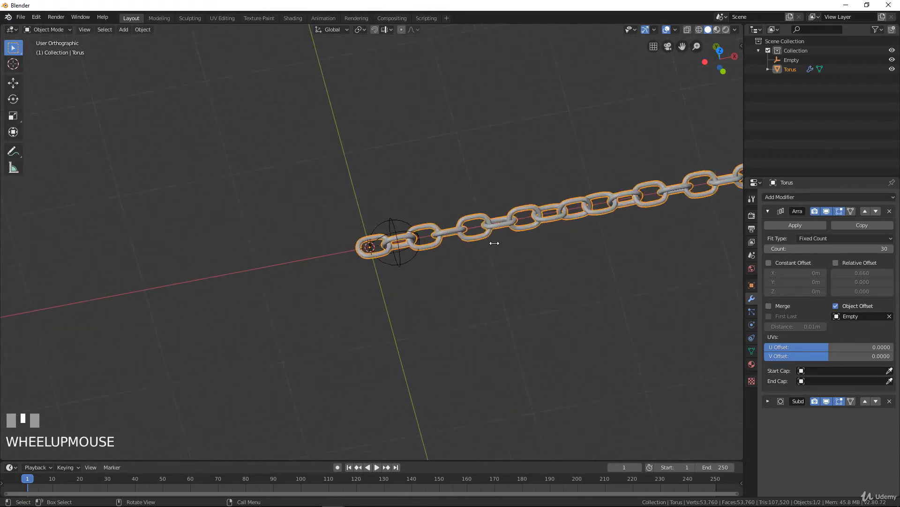
scroll(464, 243, "down", 1)
mouse_move(413, 265)
middle_mouse_down()
mouse_move(402, 257)
mouse_move(398, 268)
middle_mouse_up()
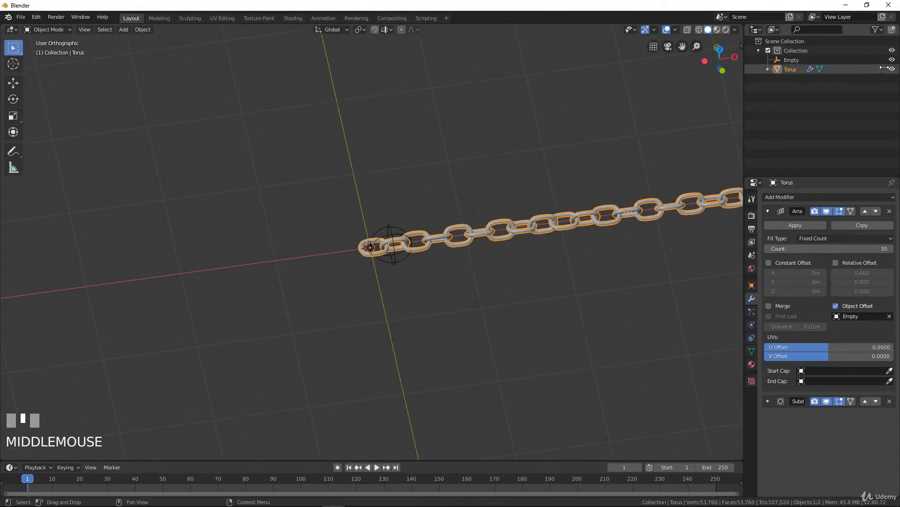
- Rename the torus object to chain and the empty to controller
double_click(789, 69)
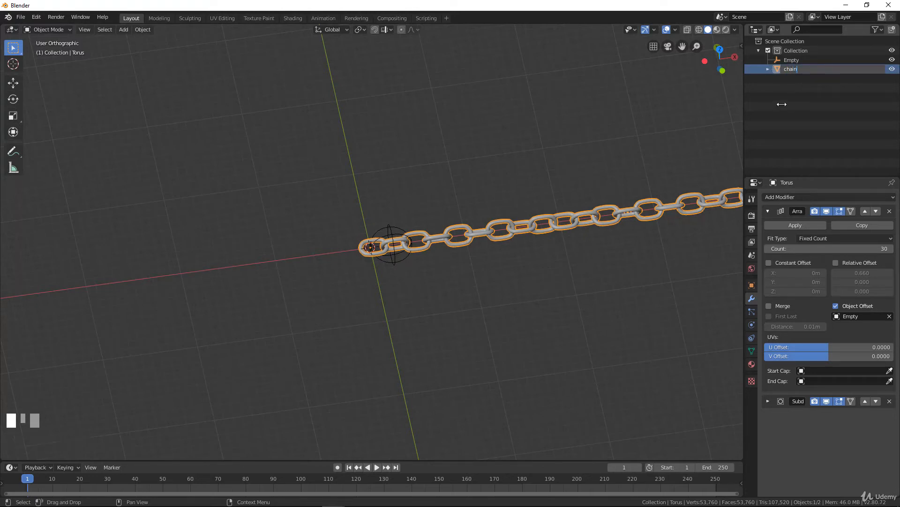
double_click(809, 60)
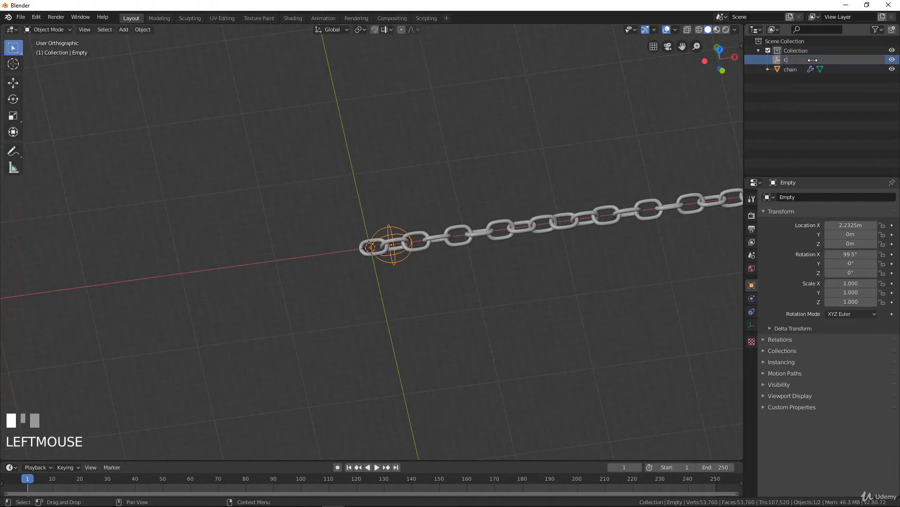
type("controller")
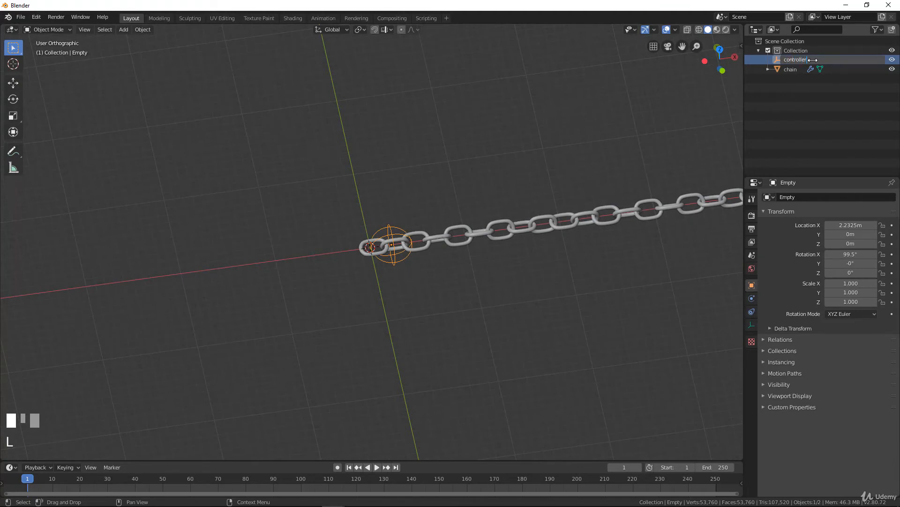
key("Return")
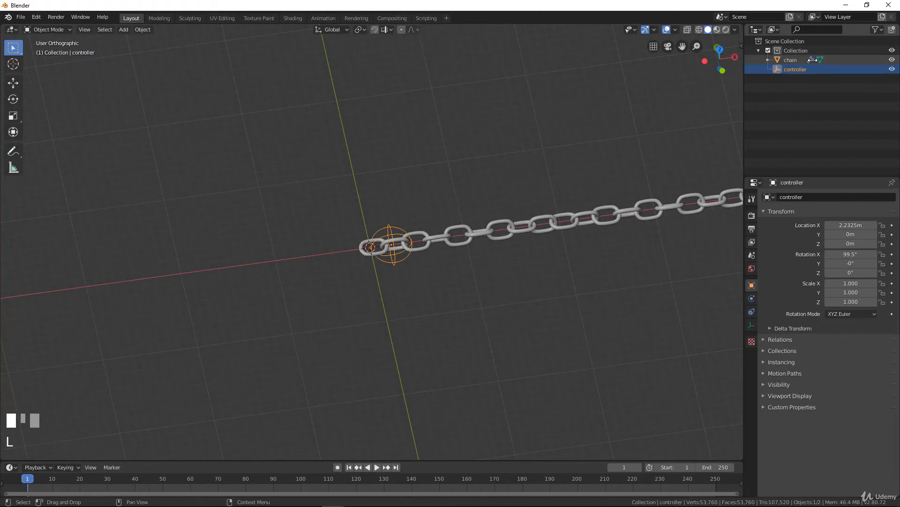
- Hide the chain and the controller, and add a Bezier curve at the world origin
left_click(892, 69)
left_click(891, 59)
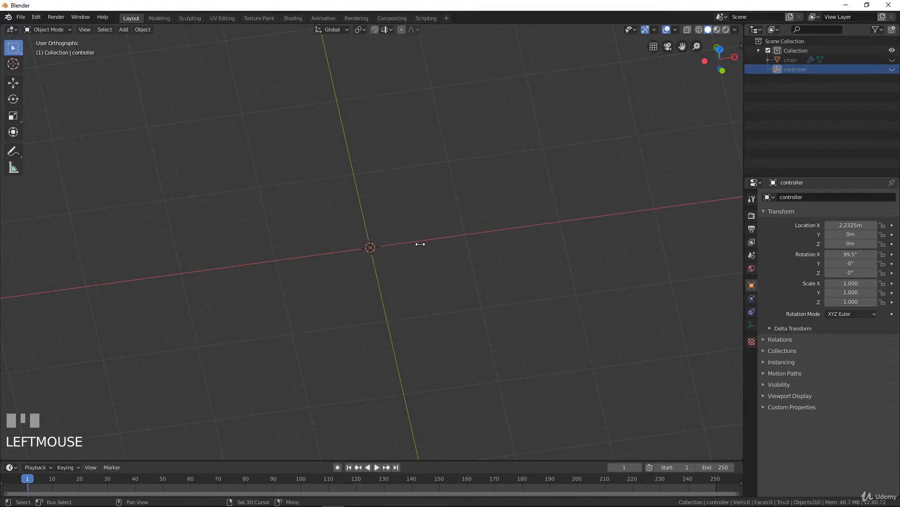
key("shift+a")
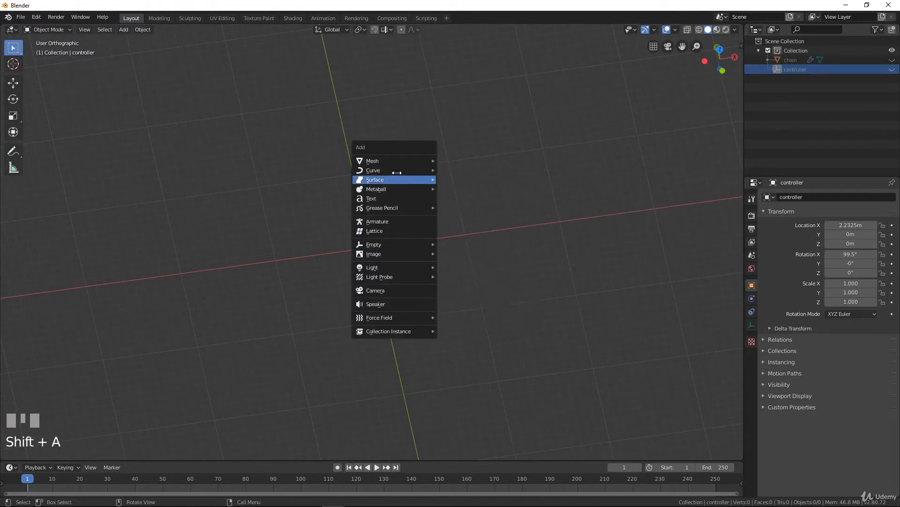
mouse_move(399, 170)
left_click(448, 169)
scroll(394, 292, "up", 3)
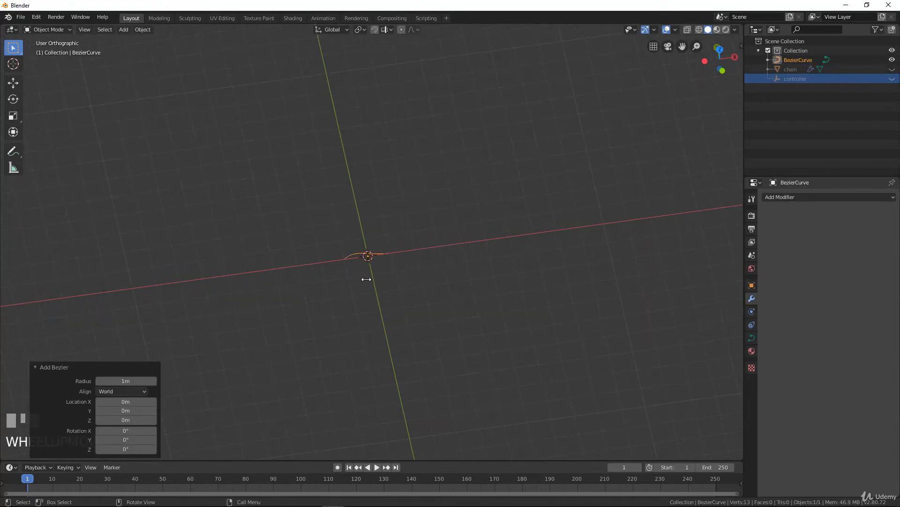
- Enter Edit Mode on the Bezier curve and scale all its points up by about 3.85
middle_click_drag(366, 279, 350, 296)
key("Tab")
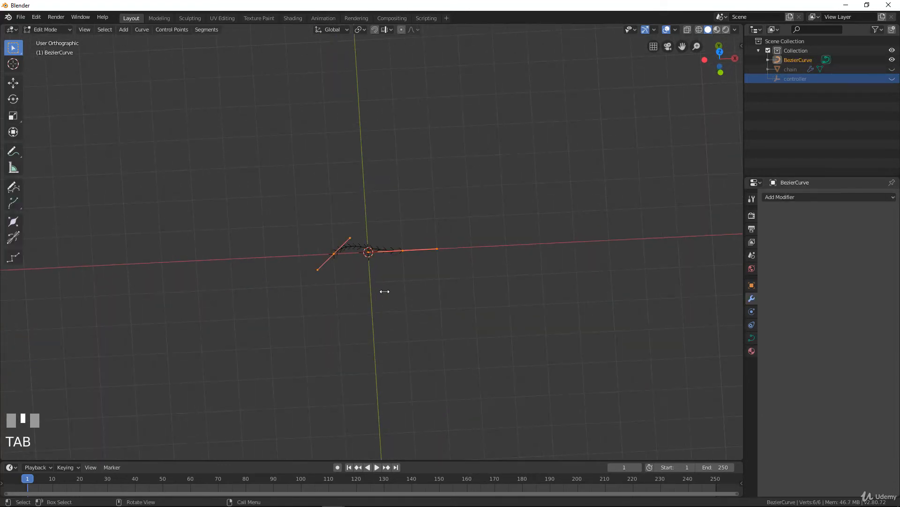
key("s")
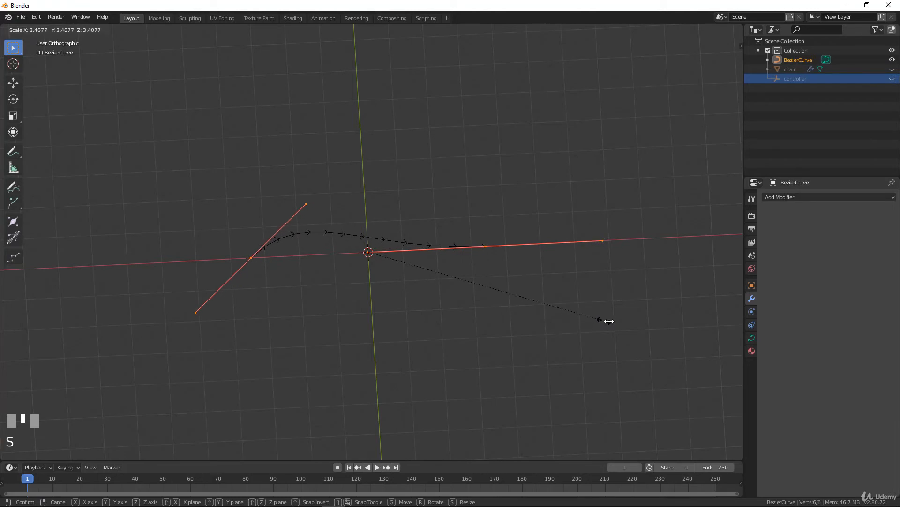
left_click(635, 328)
- Extrude three more control points from the curve's far end along X, alternating sideways to form a long wave
scroll(517, 291, "down", 4)
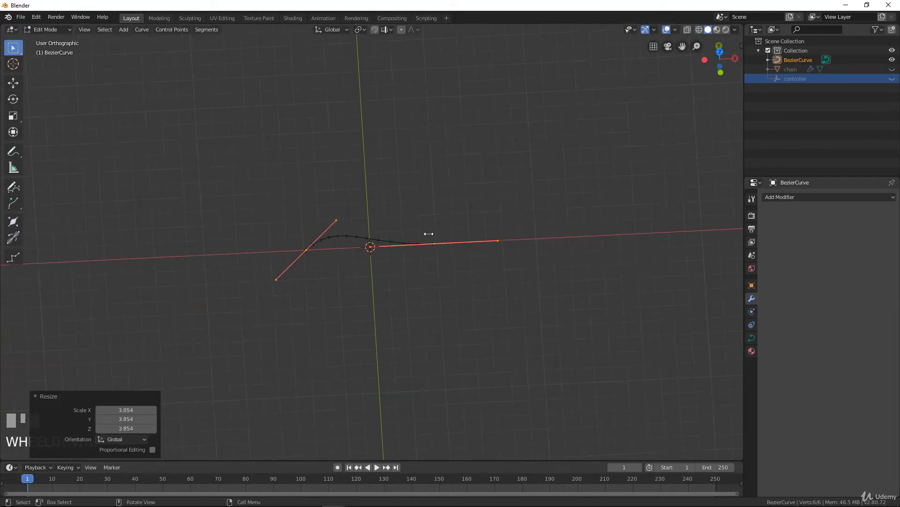
left_click(441, 244)
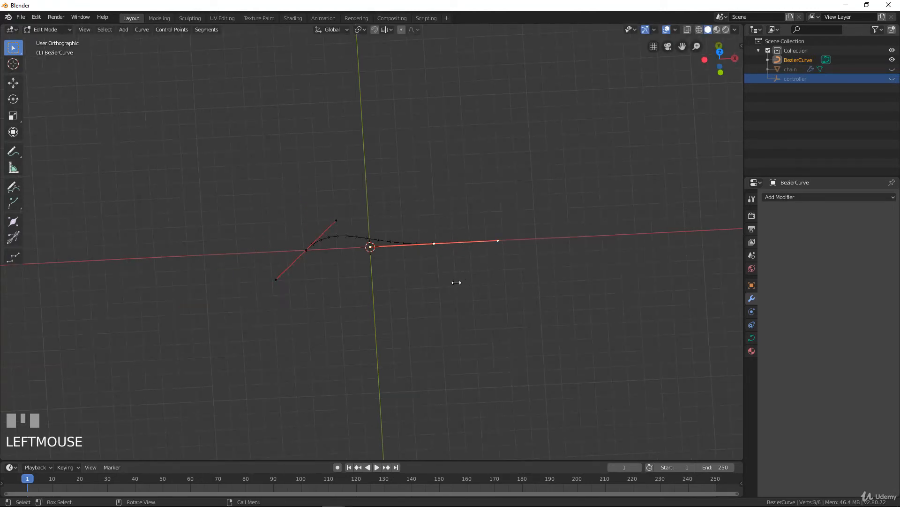
scroll(462, 272, "up", 3)
scroll(476, 235, "down", 2)
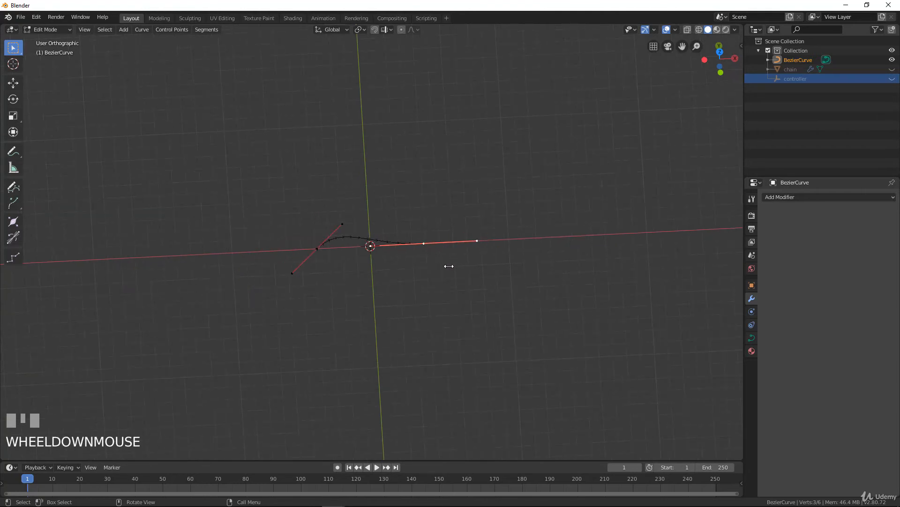
key("e")
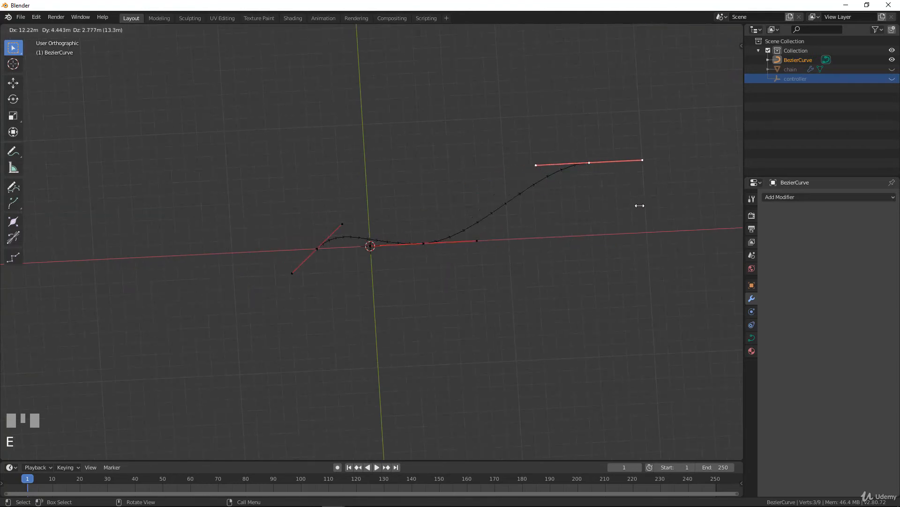
left_click(573, 235)
key("e")
left_click(633, 317)
key("e")
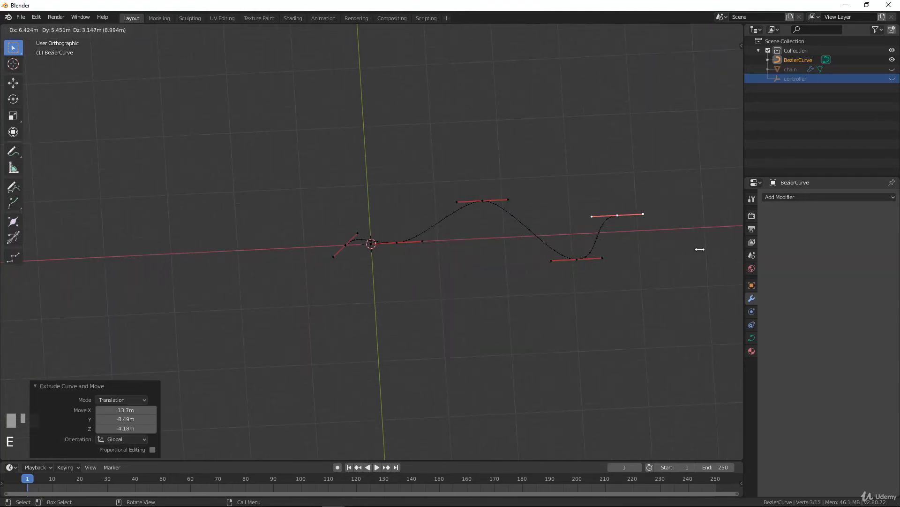
left_click(727, 224)
- Raise the control point at the wave's first crest about 2.68 m along Z and return to Object Mode
middle_click_drag(503, 278, 471, 277)
key("g")
key("z")
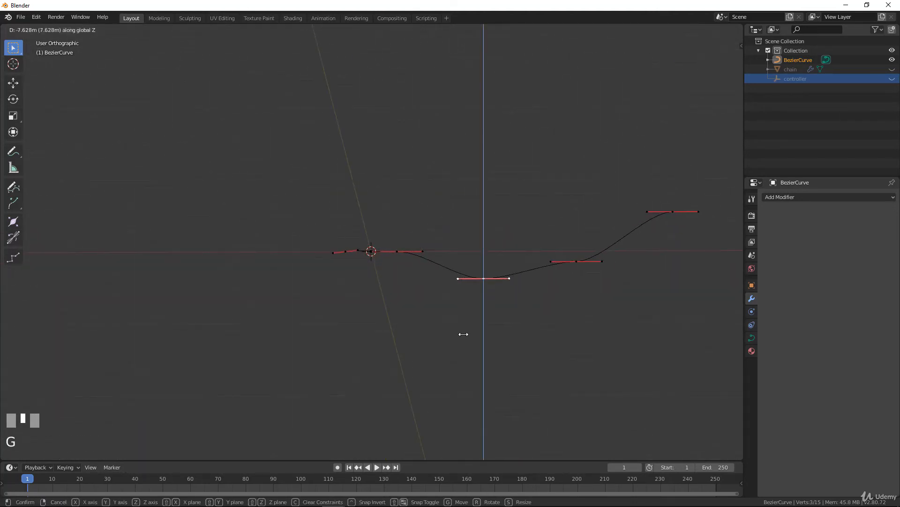
left_click(469, 259)
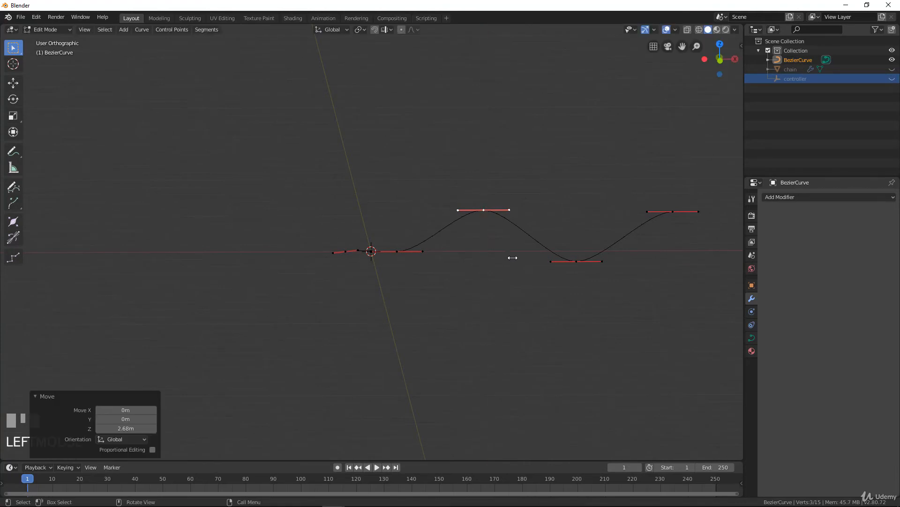
middle_click_drag(469, 260, 502, 284)
scroll(502, 284, "down", 1)
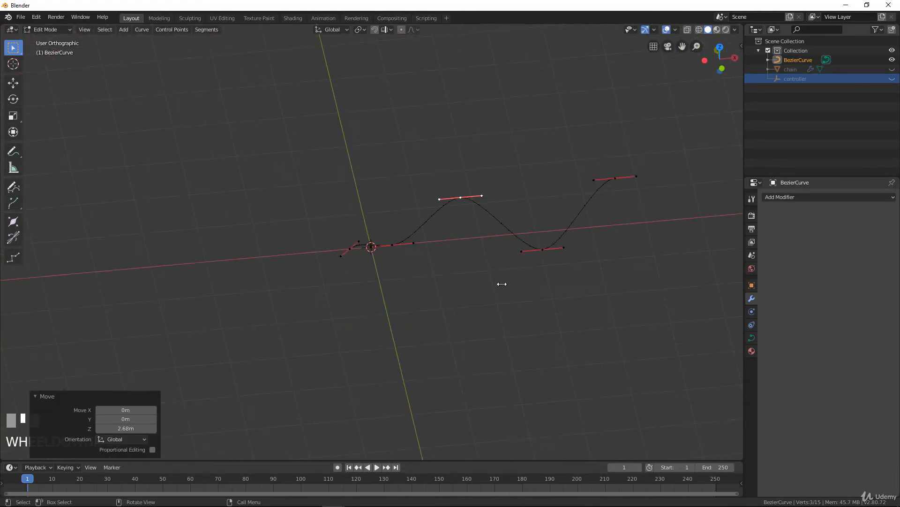
scroll(372, 256, "up", 3)
key("Tab")
scroll(567, 233, "down", 2)
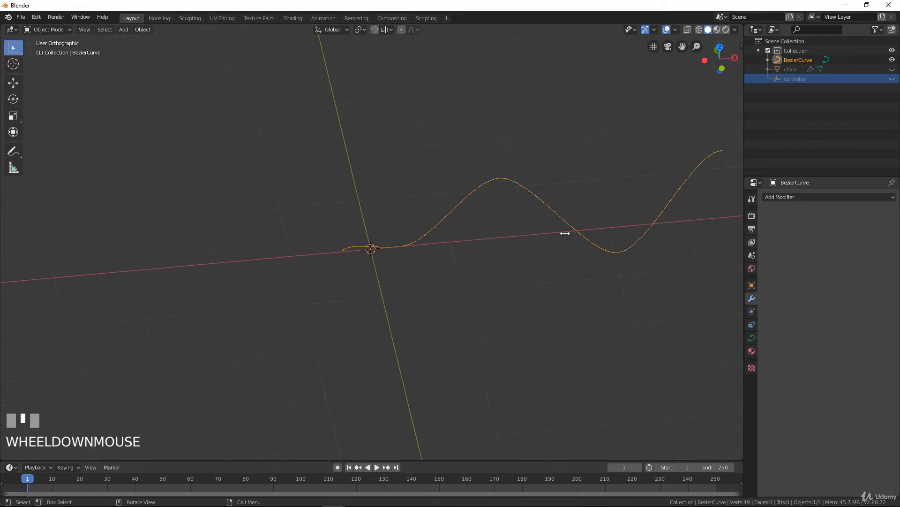
scroll(342, 227, "up", 3)
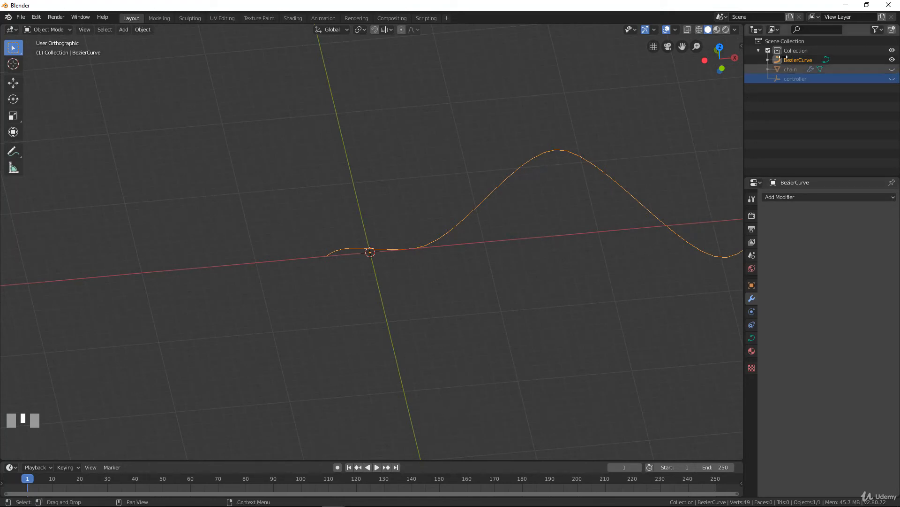
- Unhide the chain and the controller
left_click(892, 68)
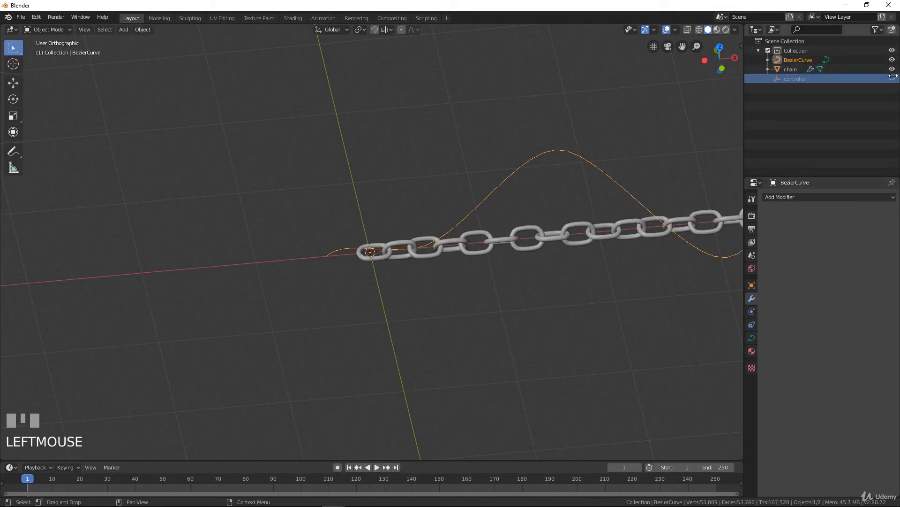
left_click(892, 78)
scroll(512, 270, "down", 4)
scroll(512, 269, "up", 1)
scroll(512, 270, "up", 2)
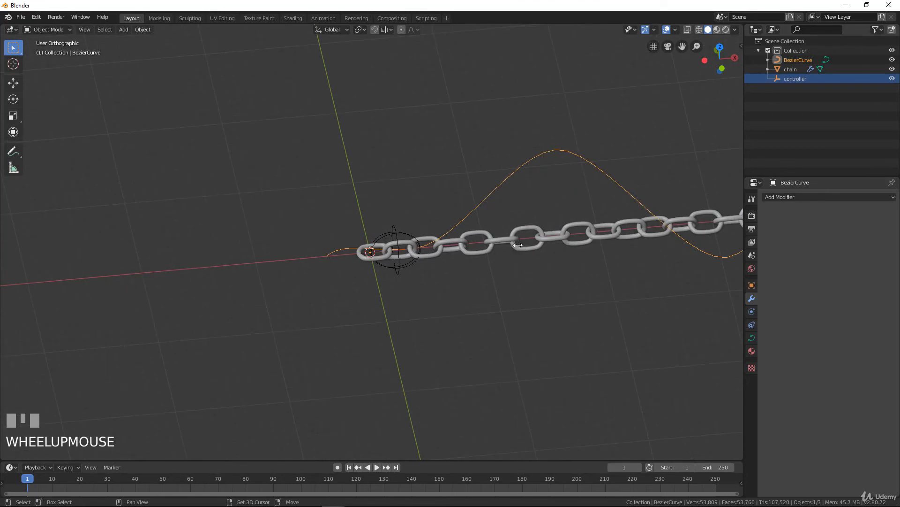
- Try scaling the chain together with the controller, and the chain on its own, cancelling both attempts
middle_click_drag(513, 270, 438, 251, "shift")
left_click(440, 248)
scroll(427, 213, "down", 3)
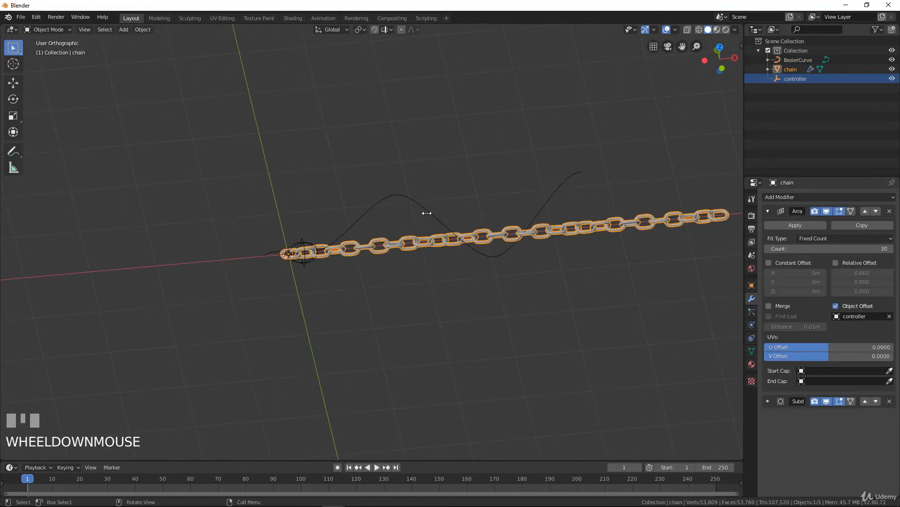
scroll(312, 256, "up", 2)
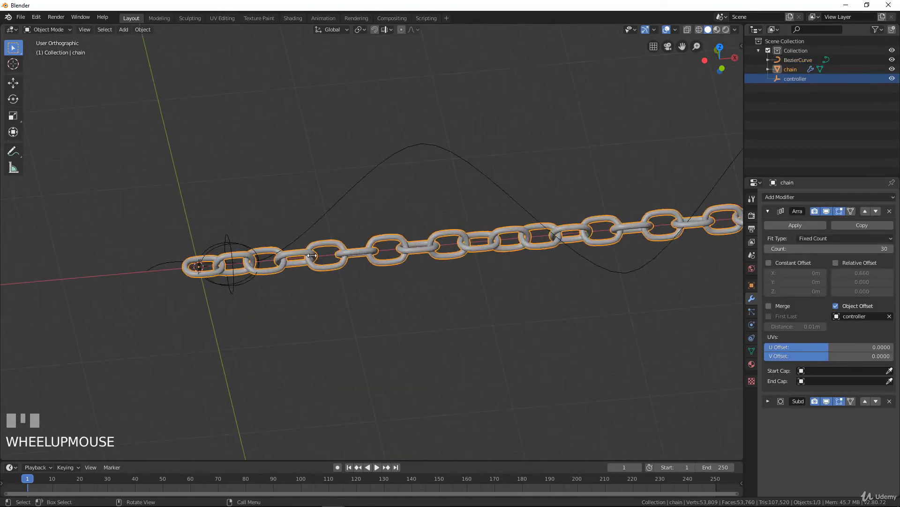
left_click(227, 239, "shift")
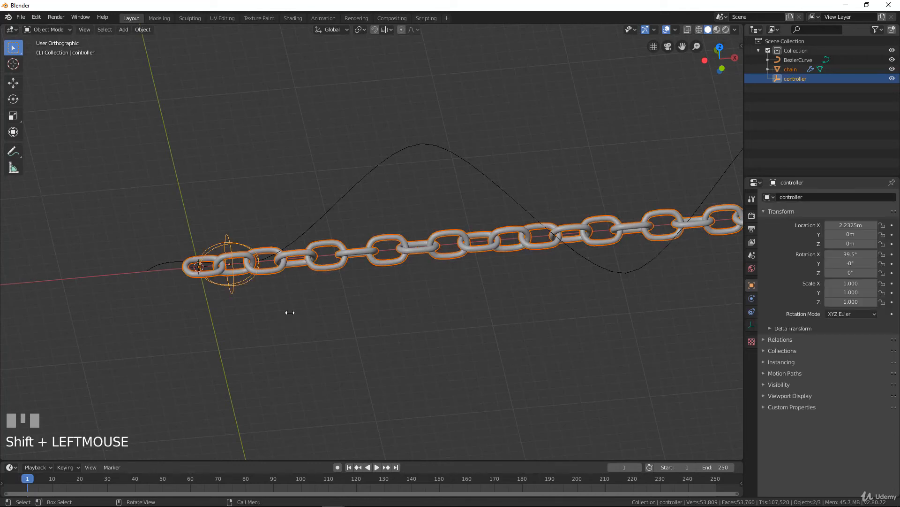
key("s")
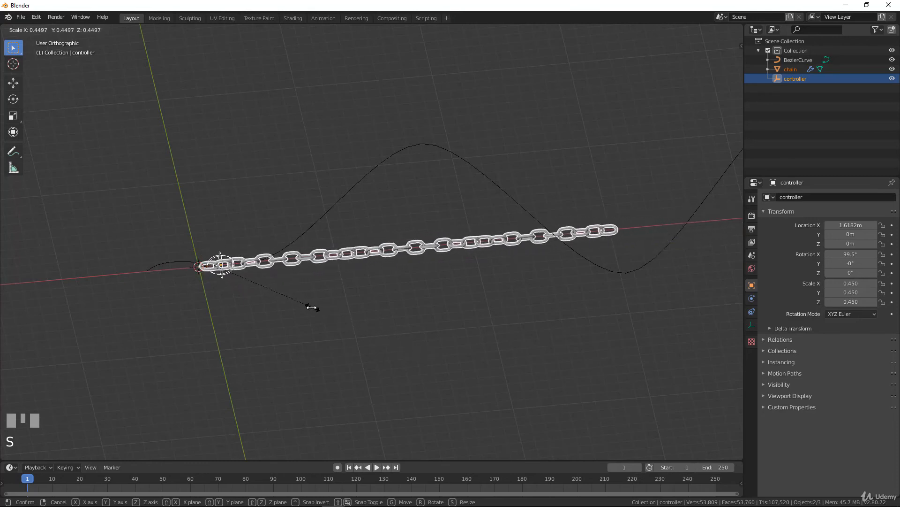
right_click(259, 278)
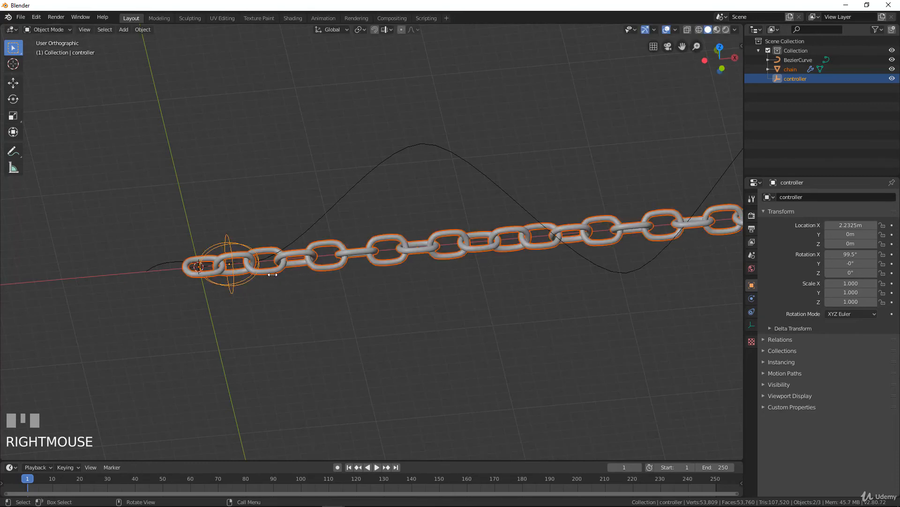
left_click(273, 274)
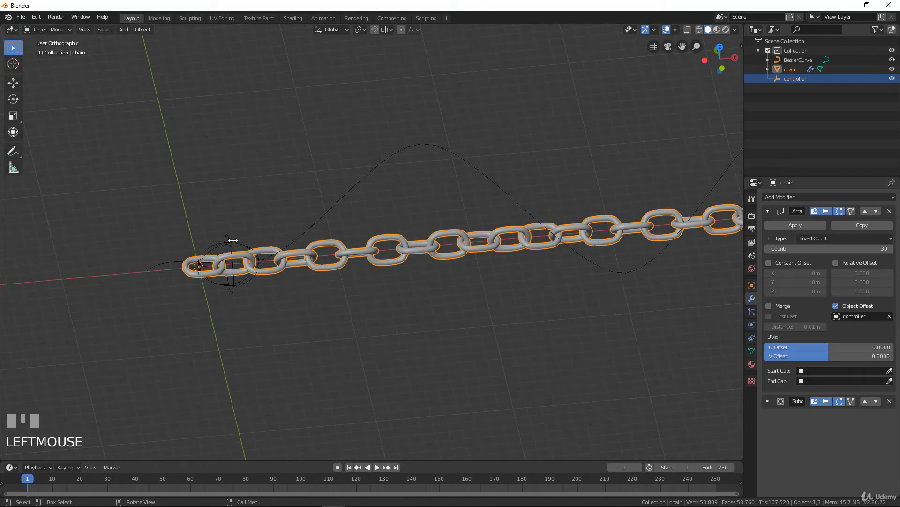
key("s")
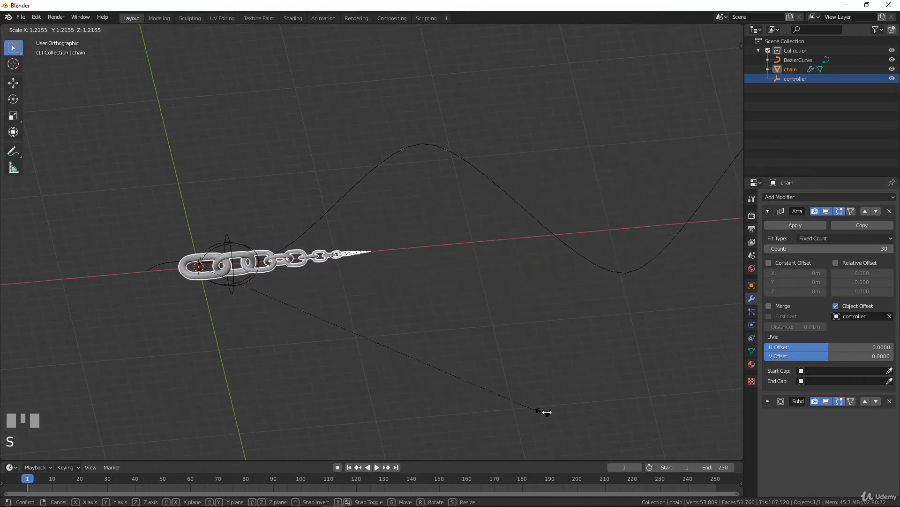
right_click(455, 361)
- Select the controller together with the chain and scale both down to about 0.257
left_click(232, 240, "shift")
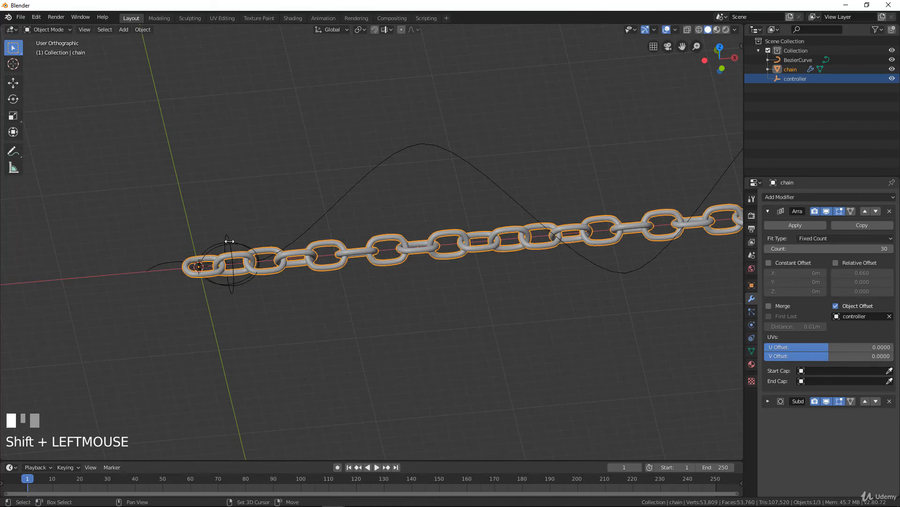
key("s")
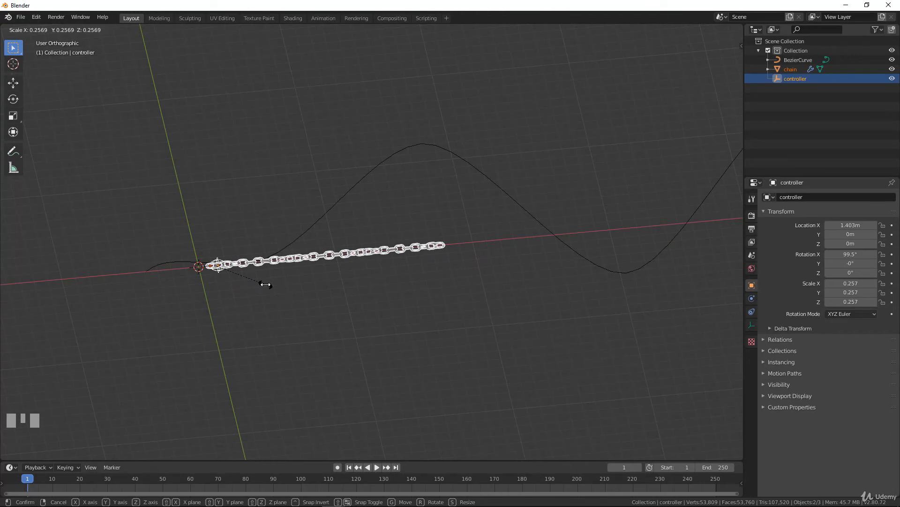
left_click(265, 284)
- Add a Curve modifier to the chain and place it between the Array and Subdivision Surface modifiers
left_click(302, 257)
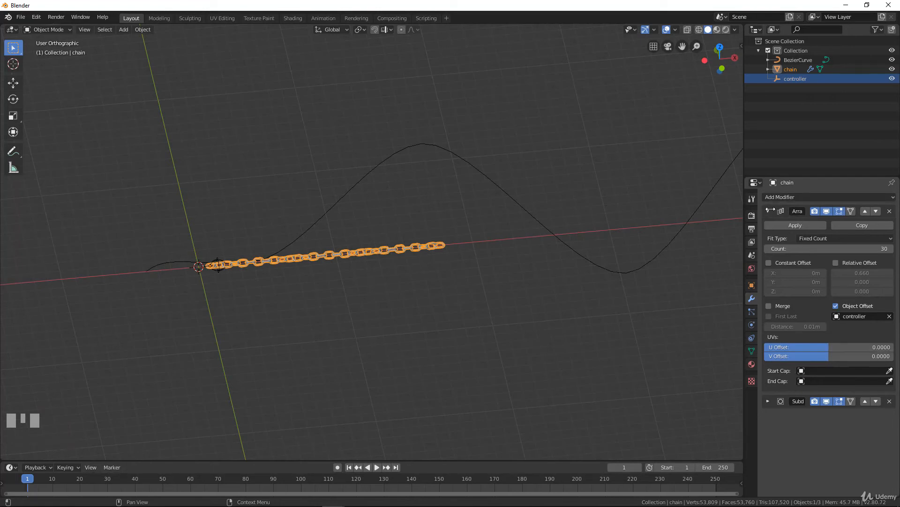
left_click(770, 210)
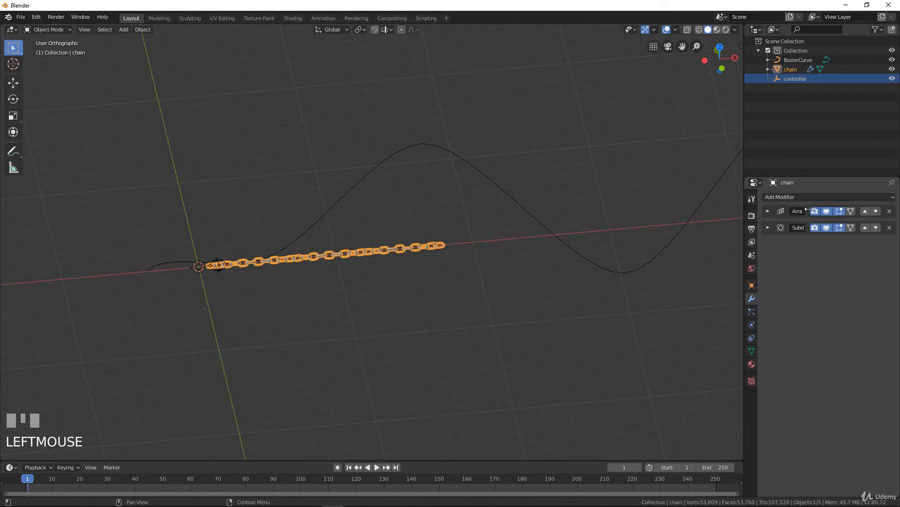
left_click(832, 197)
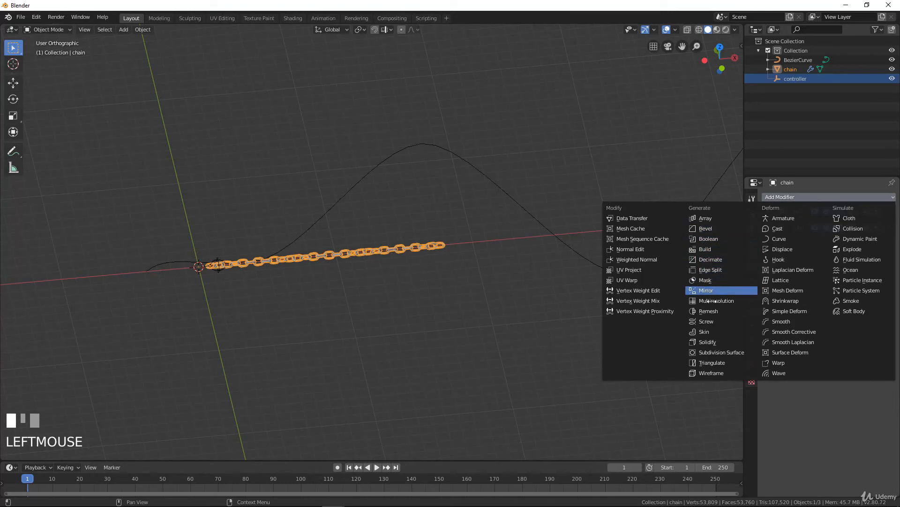
left_click(785, 238)
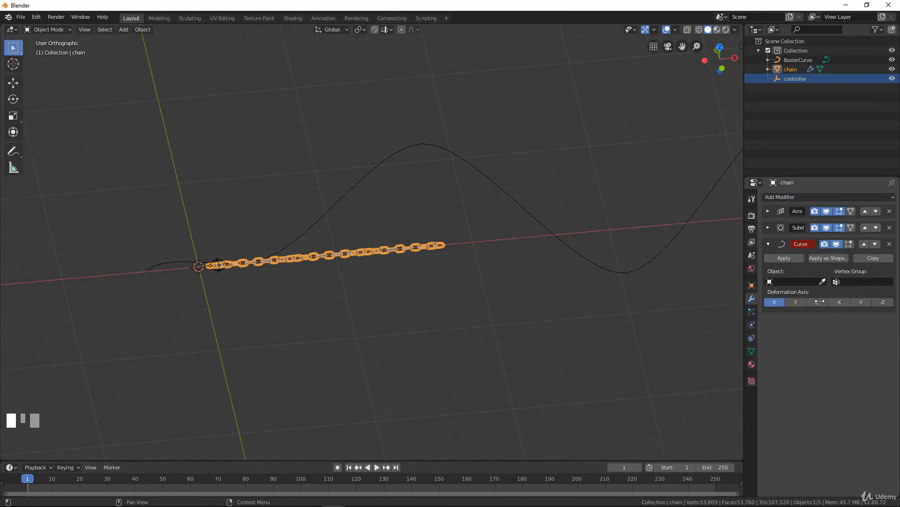
left_click(866, 243)
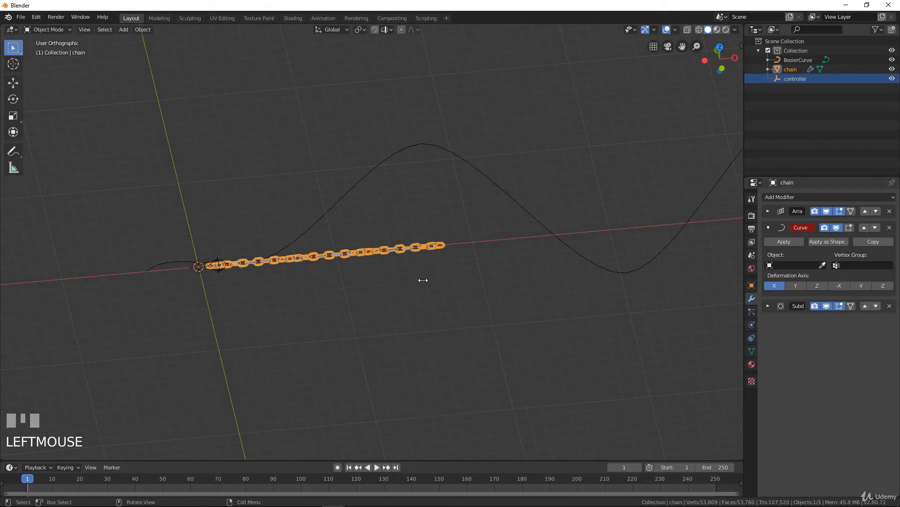
- Set the Bezier curve as the target object of the chain's Curve modifier
scroll(417, 282, "up", 3)
scroll(408, 293, "down", 3)
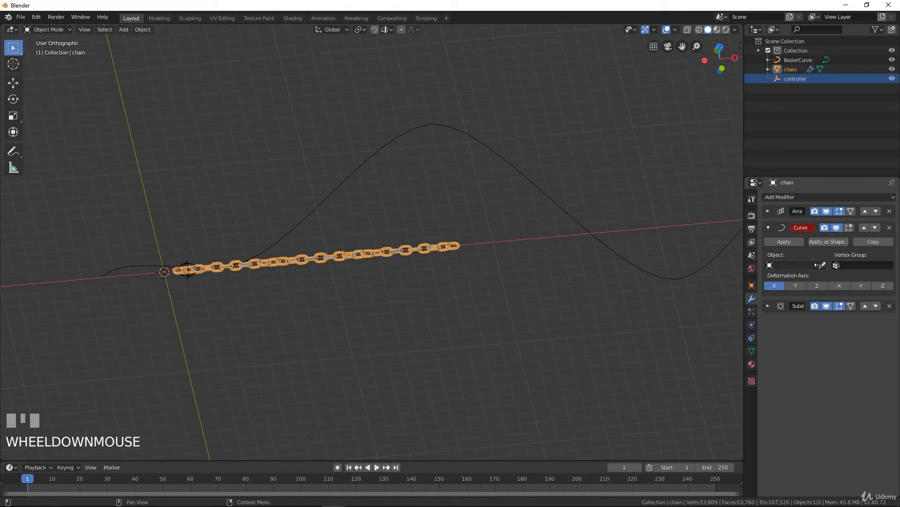
left_click(824, 265)
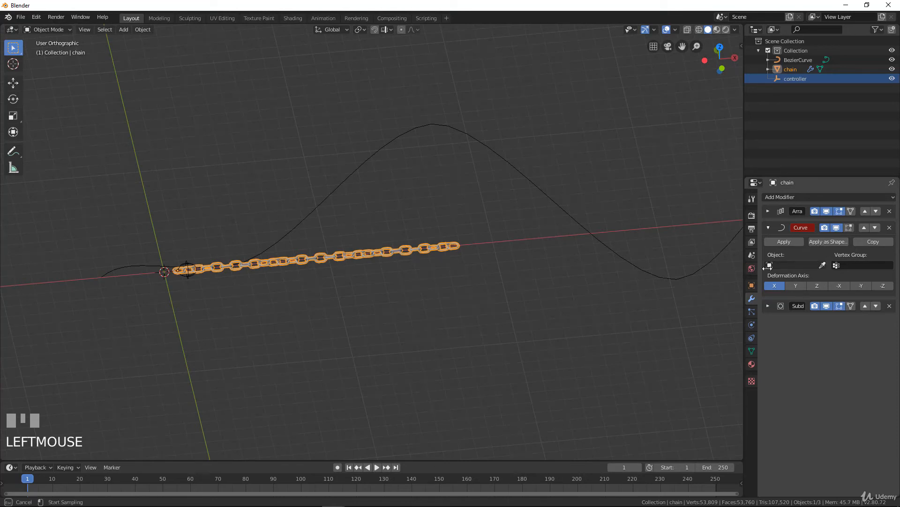
left_click(414, 141)
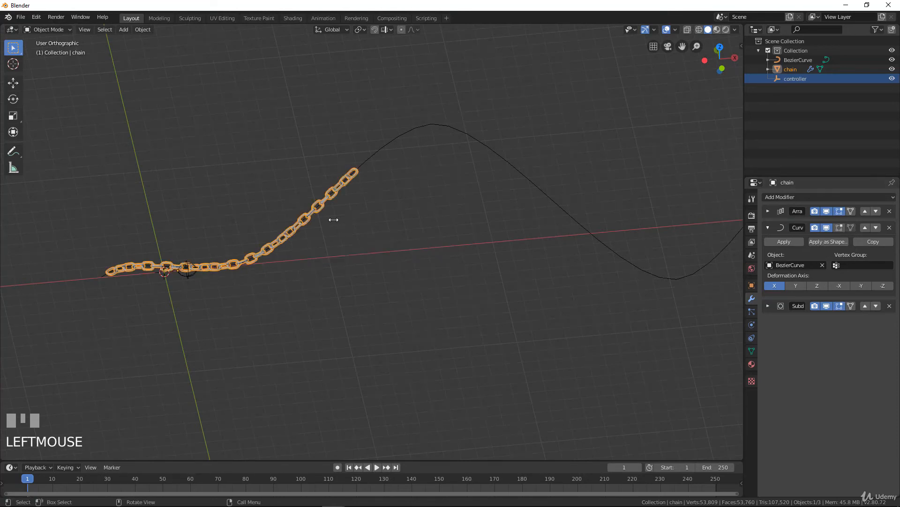
middle_click_drag(333, 219, 107, 326)
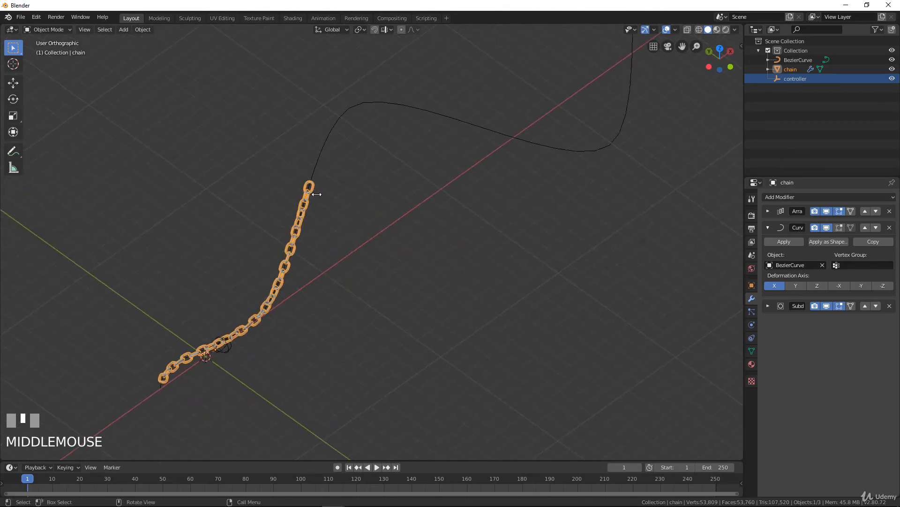
middle_click_drag(317, 194, 384, 258)
scroll(385, 259, "down", 2)
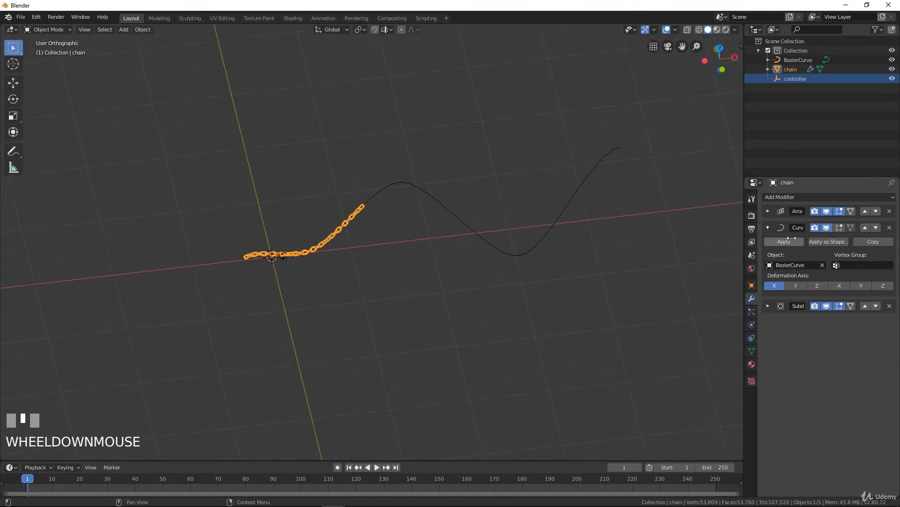
- Raise the chain's Array modifier count to 104 so the links extend along the whole curve
left_click(767, 227)
left_click(768, 212)
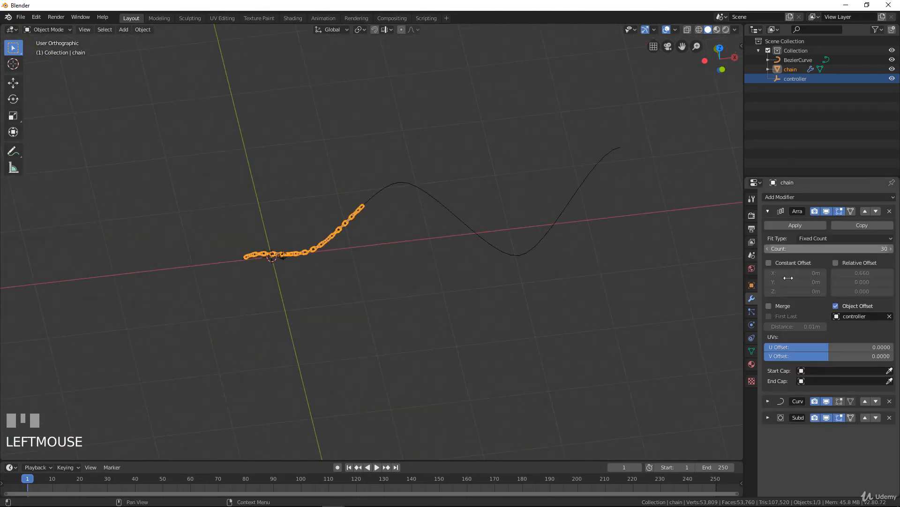
left_click_drag(891, 250, 10, 259)
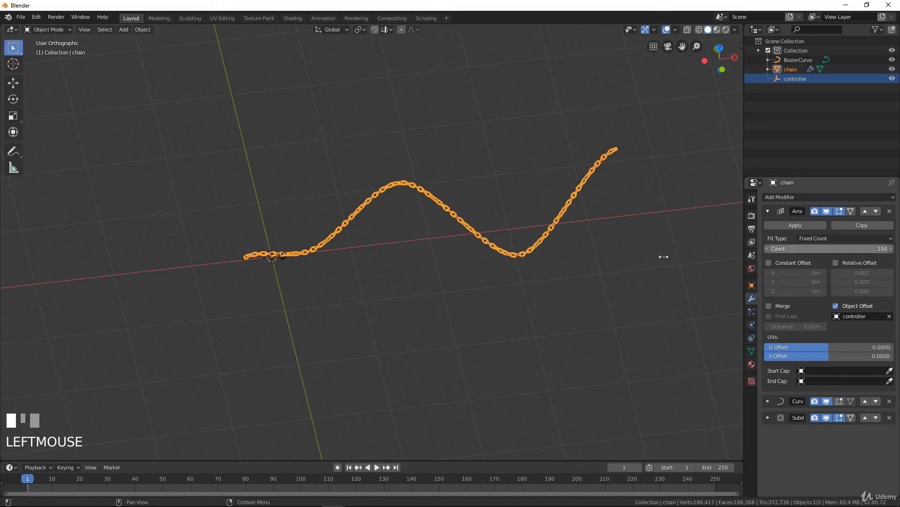
scroll(493, 261, "up", 2)
middle_click_drag(492, 261, 337, 167, "shift")
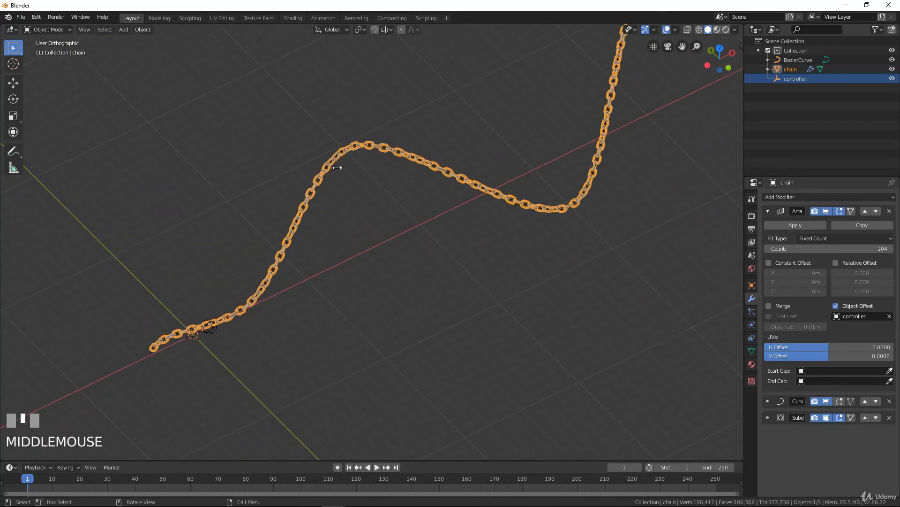
- Edit the Bezier curve and move its first crest control point by about 2.17 m in X, -3.28 m in Y and -1.93 m in Z
left_click(348, 150)
middle_click_drag(383, 227, 410, 247, "shift")
scroll(443, 271, "up", 3)
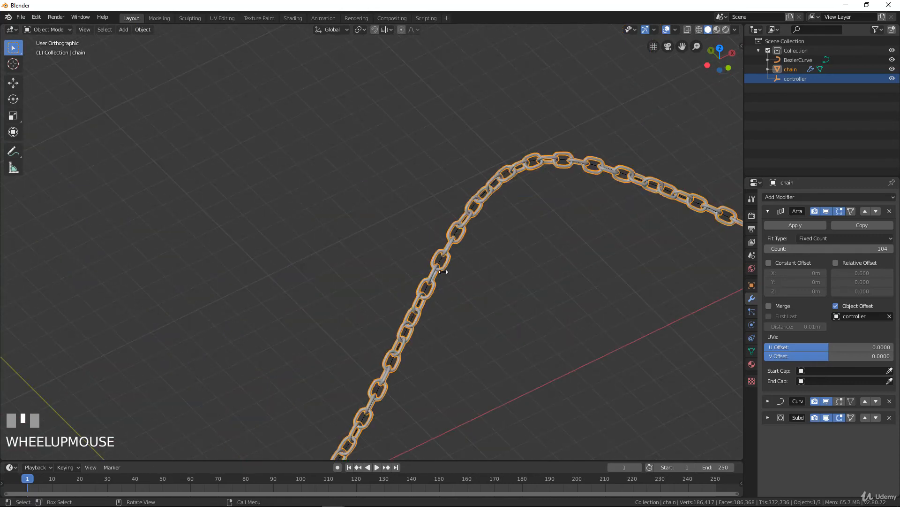
left_click(474, 206)
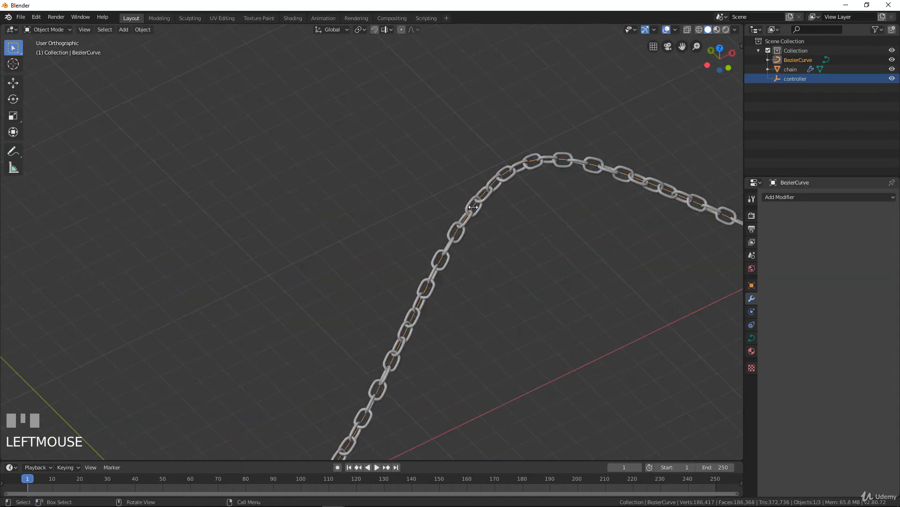
scroll(486, 232, "down", 4)
middle_click_drag(421, 257, 500, 207)
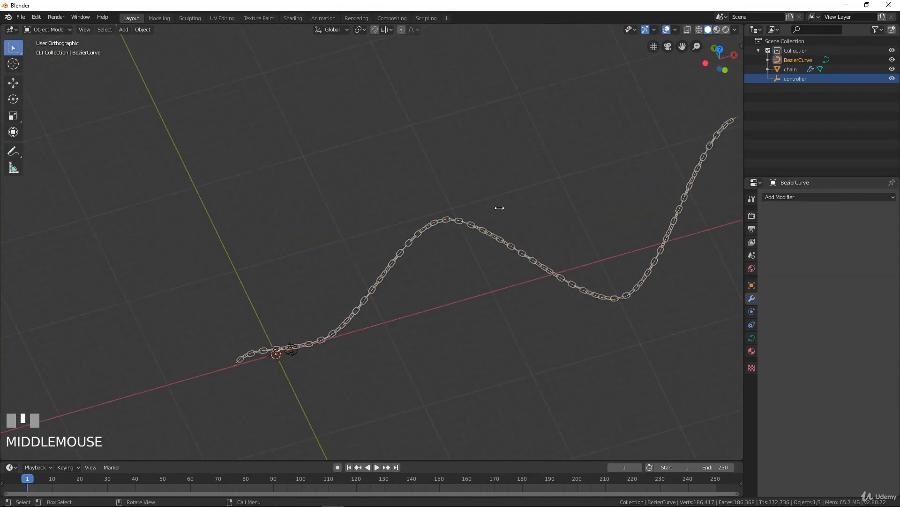
scroll(512, 246, "up", 3)
key("Tab")
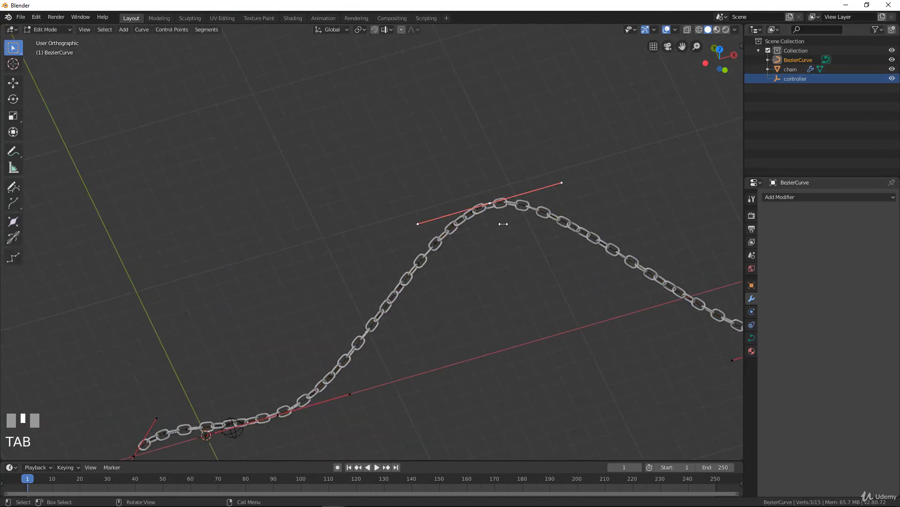
scroll(500, 221, "down", 2)
left_click(457, 214)
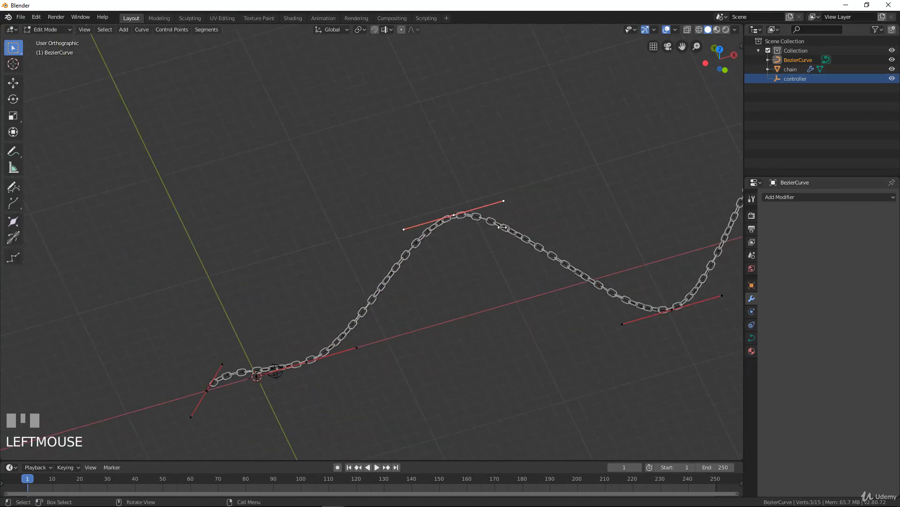
key("g")
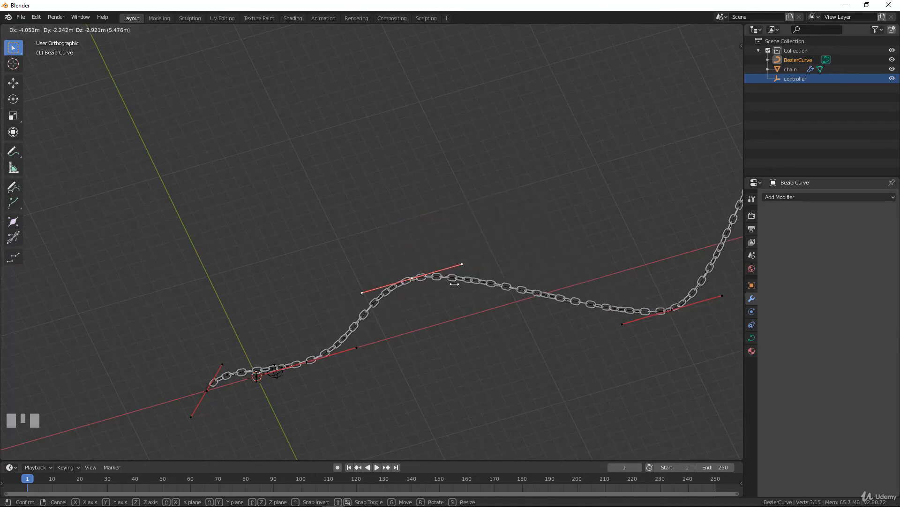
left_click(545, 284)
- Move the curve's far end point about -8.63, -2.03, -4.08 m and extrude a new point from it by about 9.51, -8.05, -3.5 m
scroll(545, 284, "down", 3)
middle_click_drag(545, 283, 494, 214, "shift")
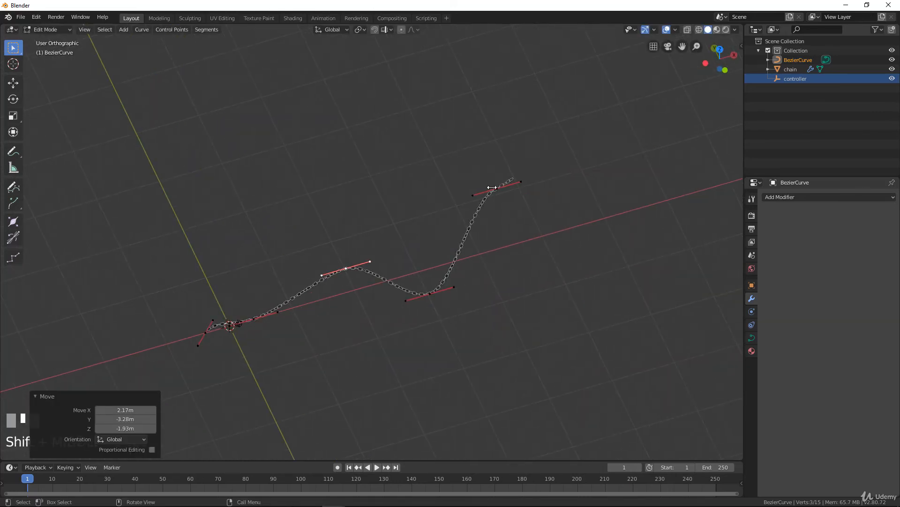
left_click(496, 188)
key("g")
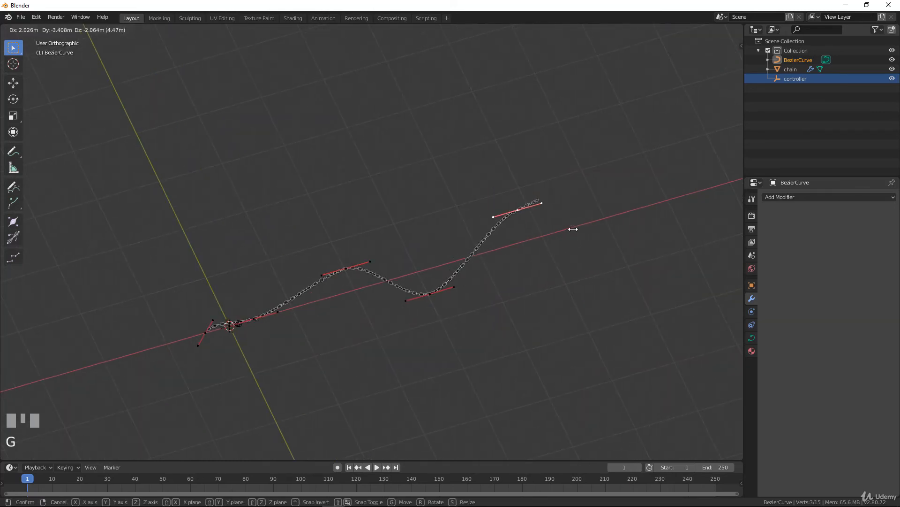
left_click(483, 250)
key("e")
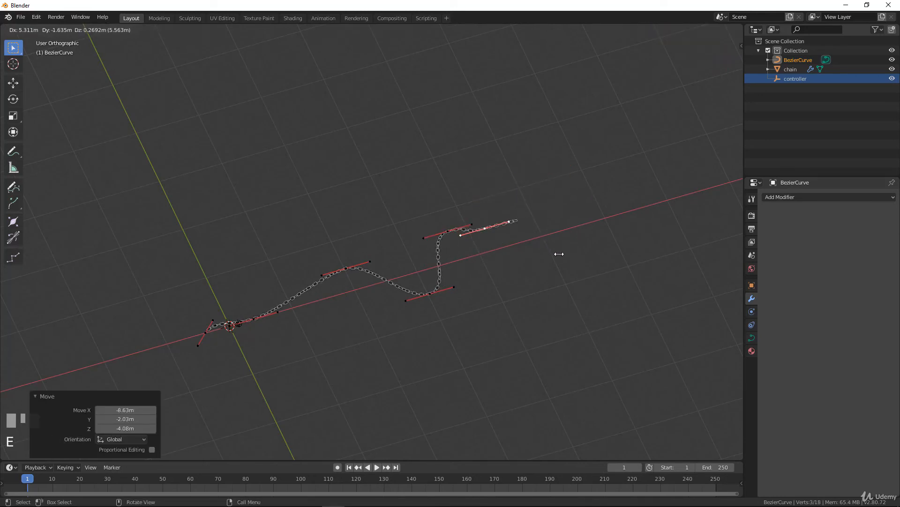
left_click(583, 276)
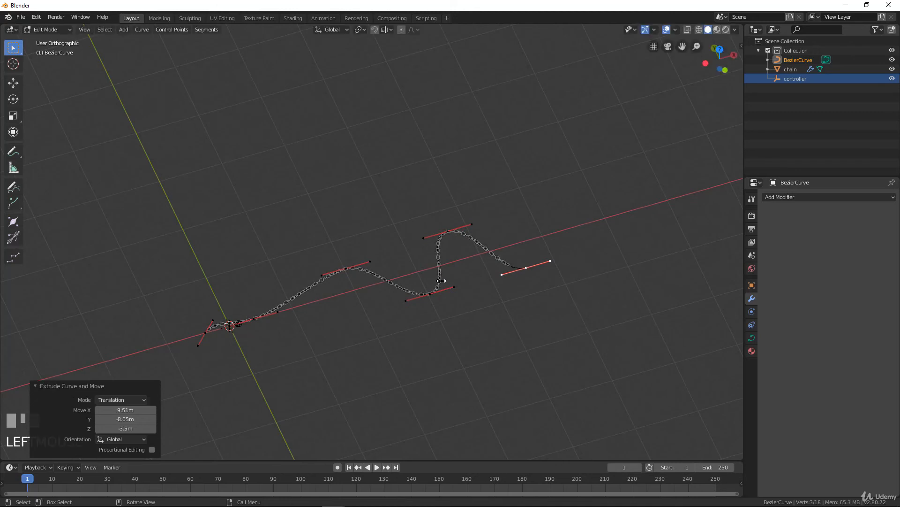
- Move the control point just past the origin to form a dip in the curve, and return to Object Mode
scroll(386, 302, "up", 2)
middle_click_drag(386, 301, 444, 302)
scroll(444, 302, "up", 4)
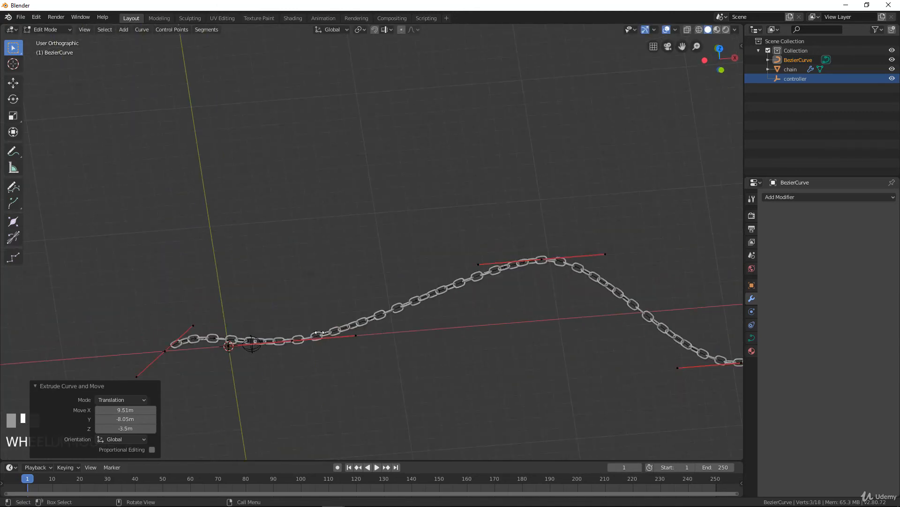
left_click(311, 339)
key("g")
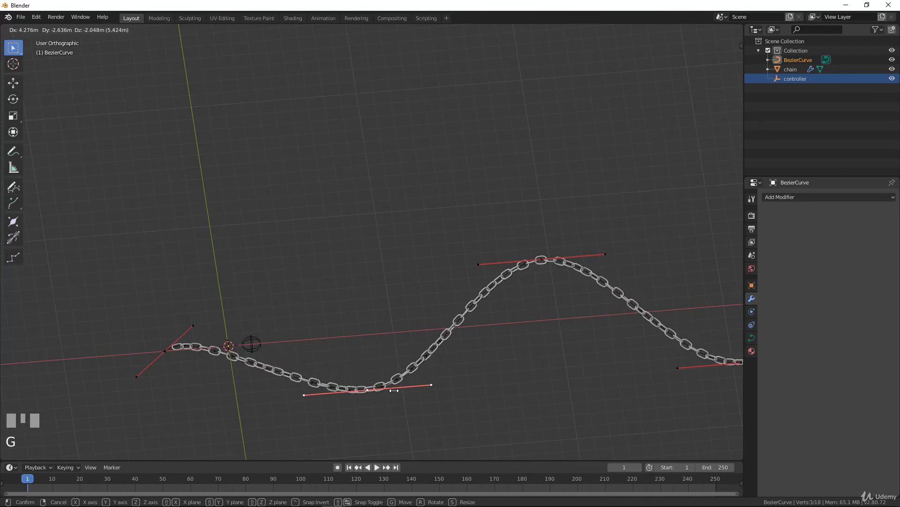
left_click(370, 328)
scroll(370, 328, "down", 2)
middle_click_drag(389, 332, 446, 291)
scroll(395, 308, "up", 2)
key("Tab")
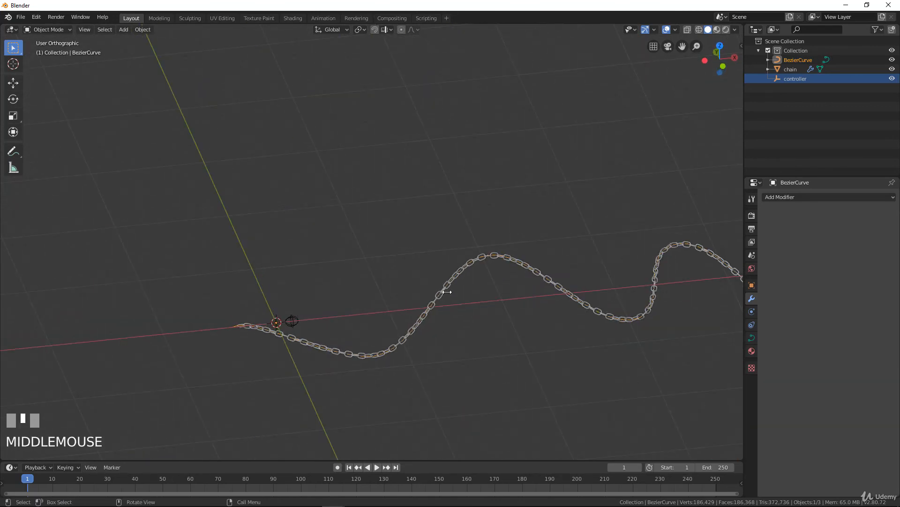
- Select the chain and examine how its links follow the reshaped curve
left_click(446, 289)
scroll(462, 340, "up", 2)
middle_click_drag(462, 340, 442, 227, "shift")
scroll(414, 275, "up", 4)
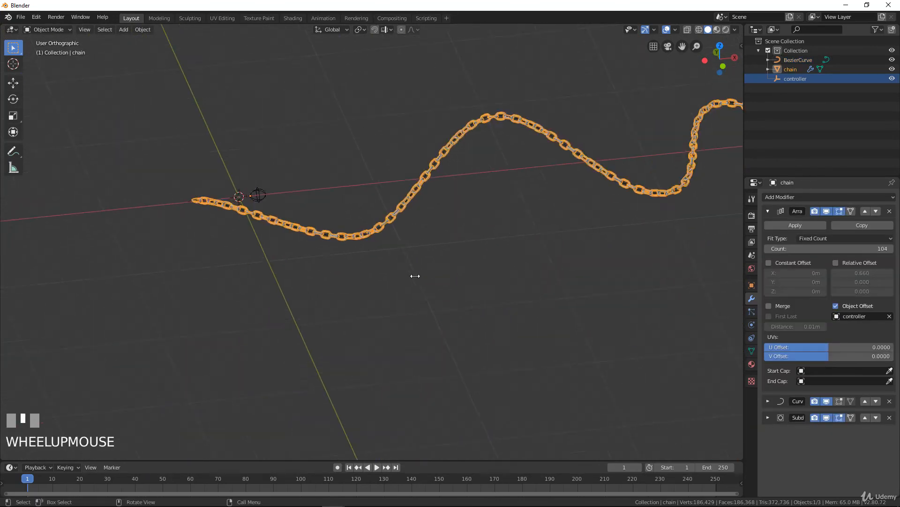
middle_click_drag(390, 258, 247, 362, "shift")
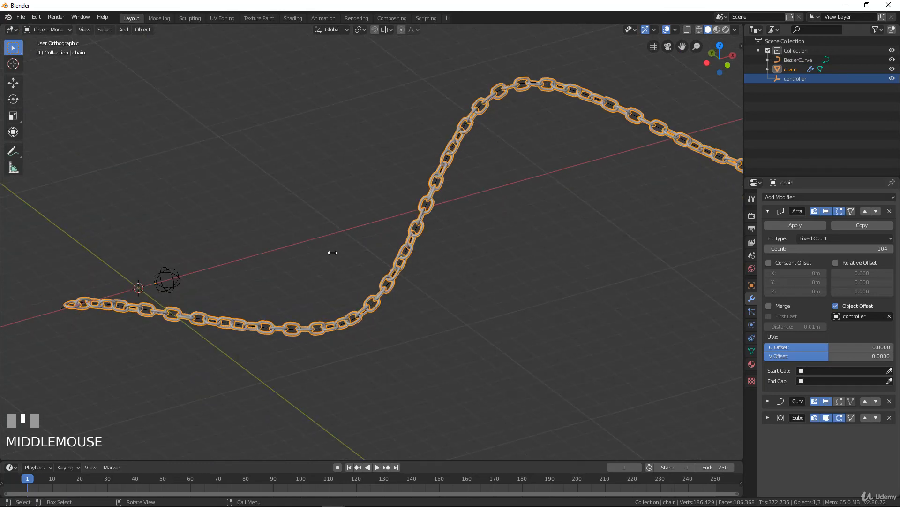
scroll(333, 252, "down", 4)
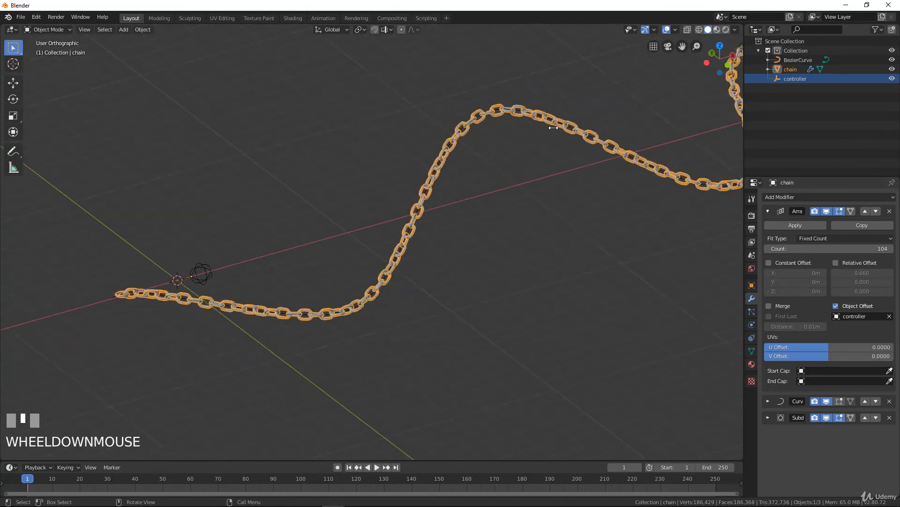
- Rename the Bezier curve object as path
left_click(799, 60)
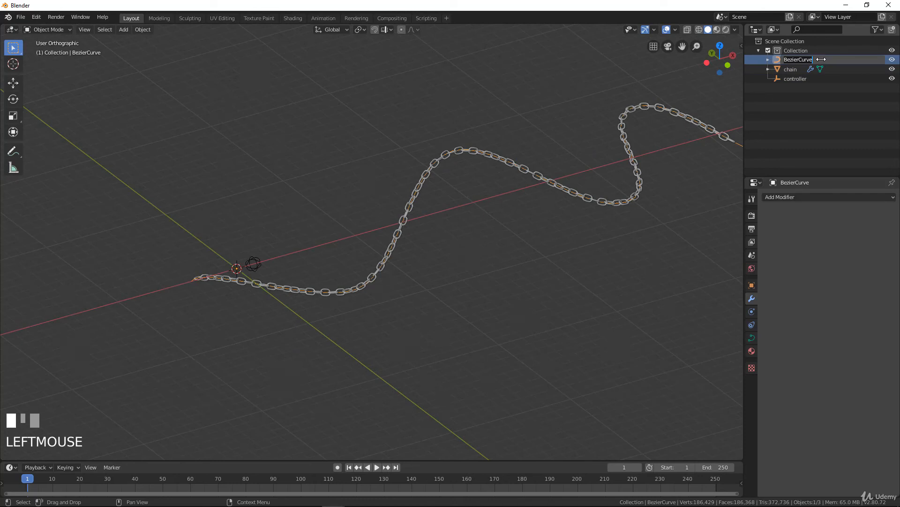
type("path")
key("Return")
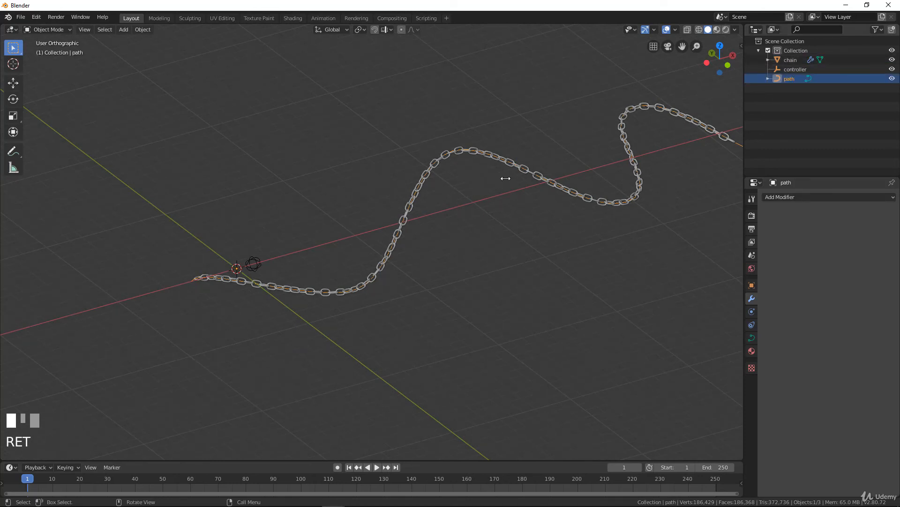
- Add a cube-shaped empty at the world origin around the start of the chain
scroll(506, 178, "down", 3)
scroll(521, 178, "up", 3)
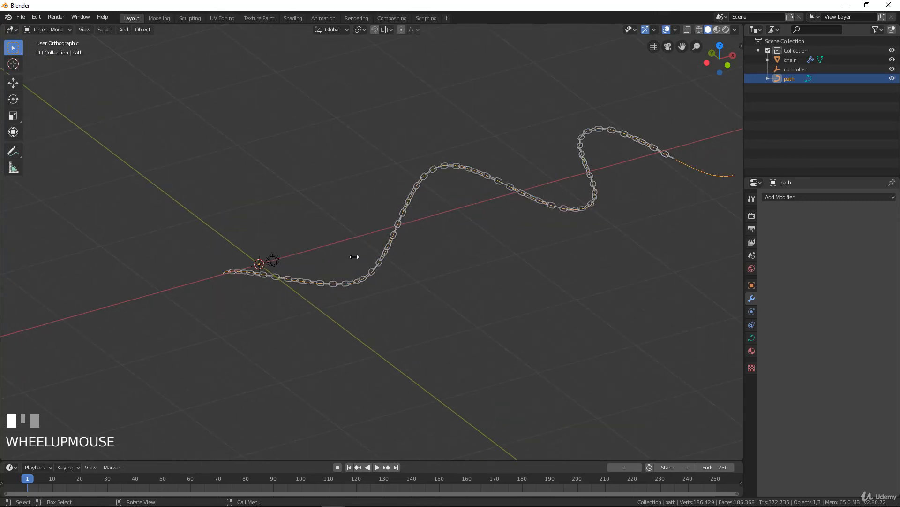
middle_click_drag(354, 256, 312, 252)
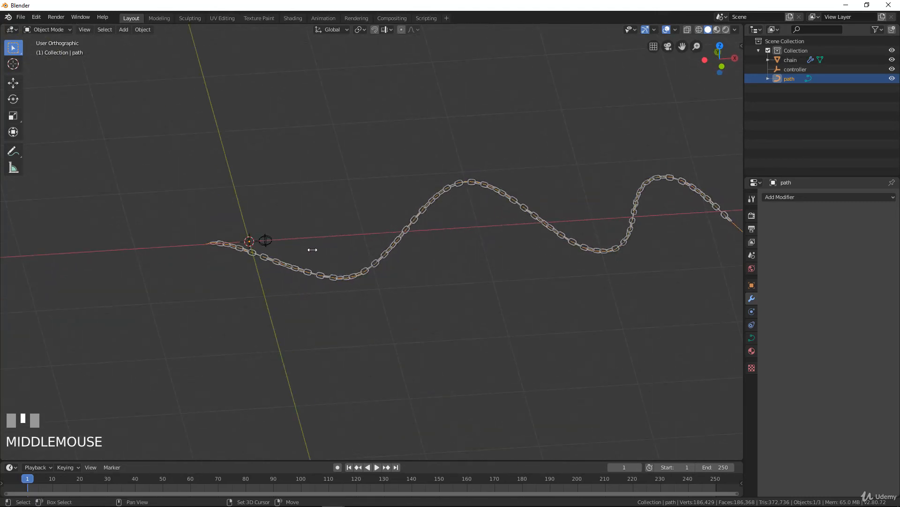
key("shift+a")
mouse_move(313, 250)
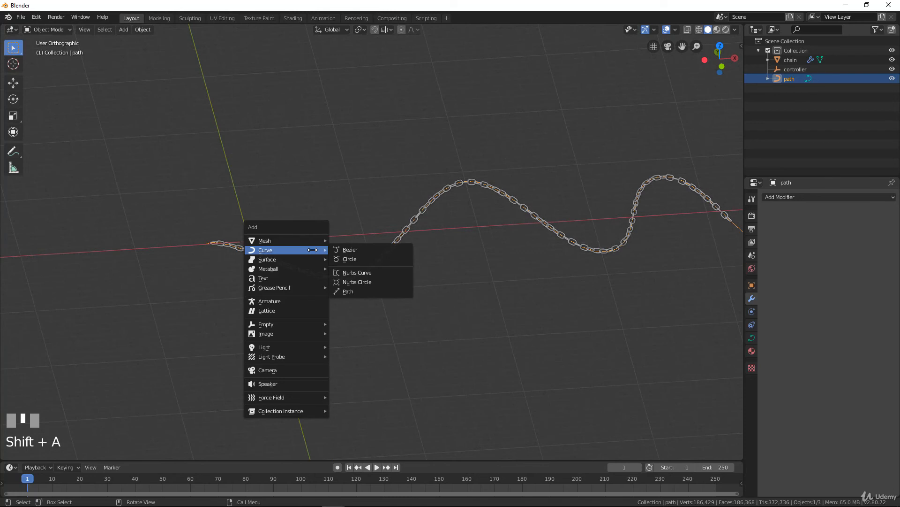
mouse_move(286, 324)
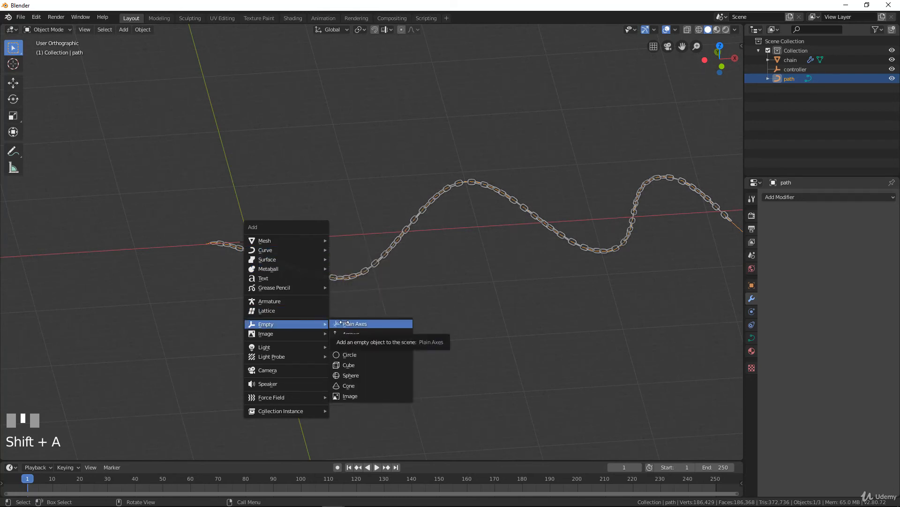
left_click(349, 365)
scroll(267, 309, "down", 5)
scroll(264, 304, "up", 5)
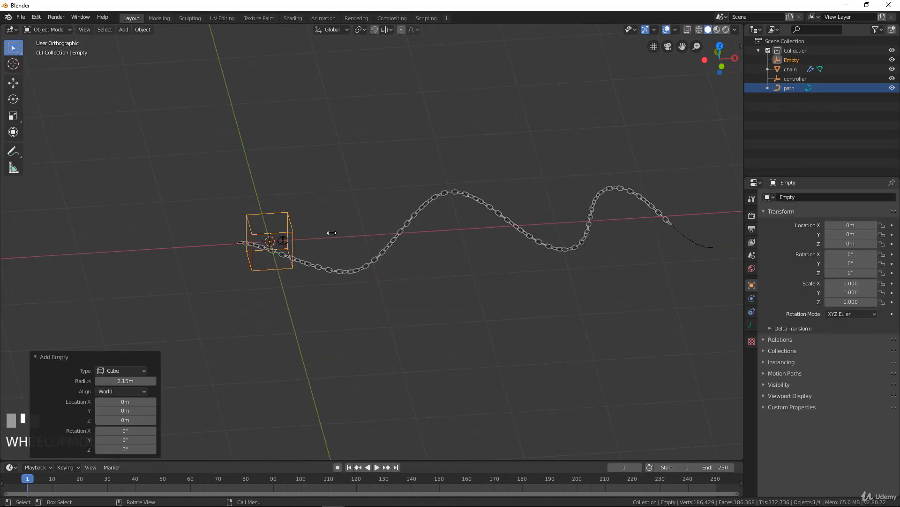
- Rename the new cube empty as Chain master
double_click(793, 60)
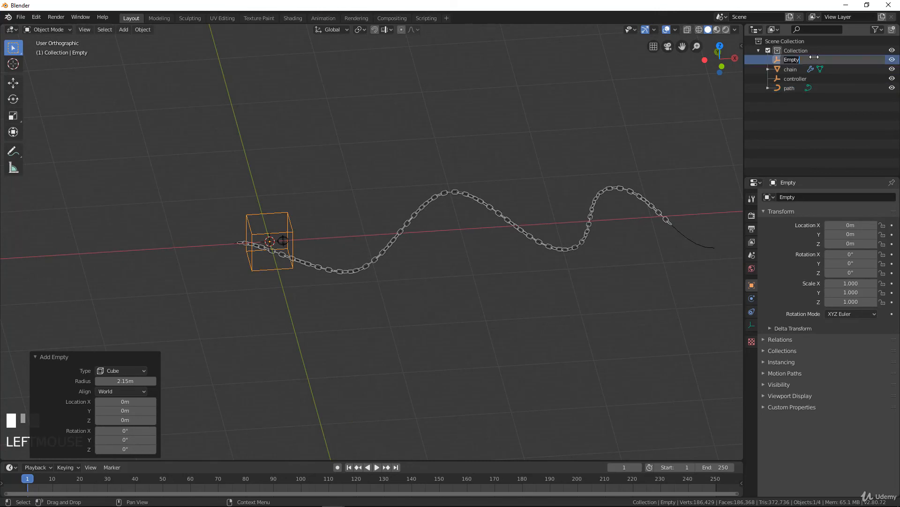
type("Chain master")
key("Return")
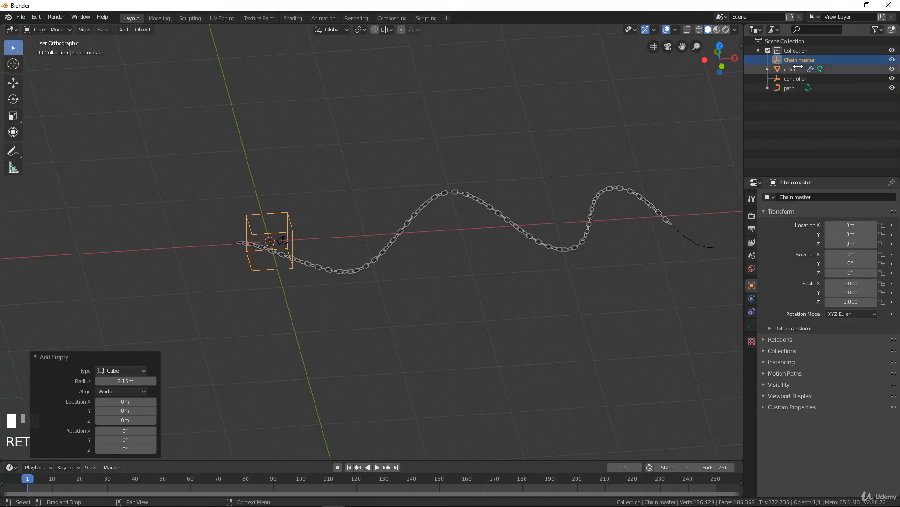
- Parent the chain, controller and path to the Chain master empty with the Object parent type
key("a")
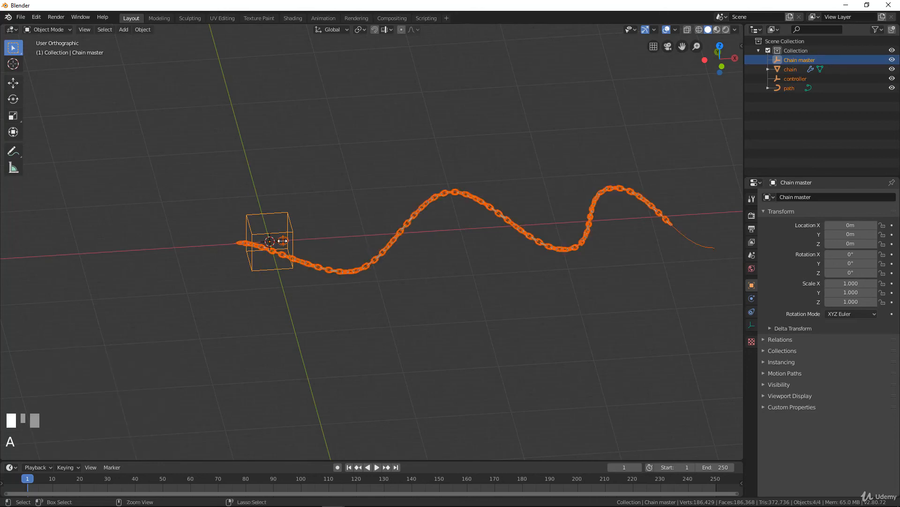
key("ctrl+p")
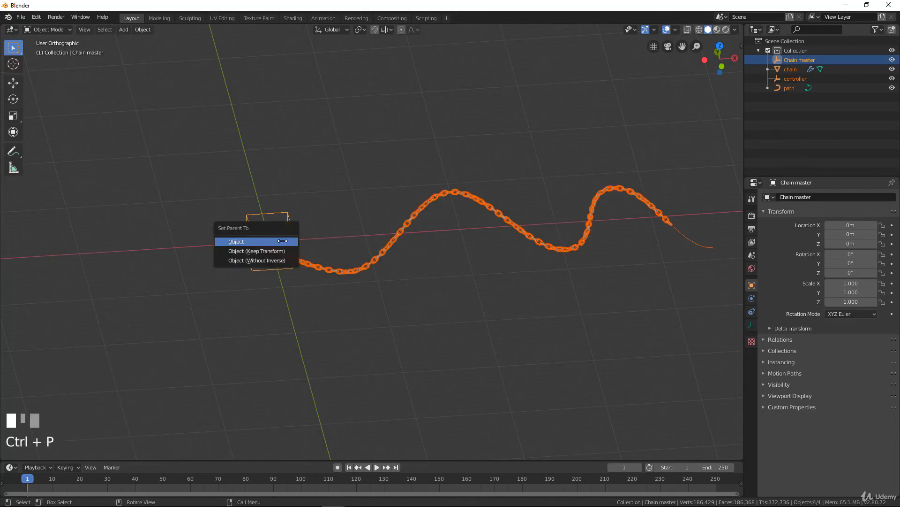
left_click(283, 240)
- Try moving the Chain master empty to test whether the whole chain assembly follows it
scroll(247, 256, "up", 3)
left_click(225, 212)
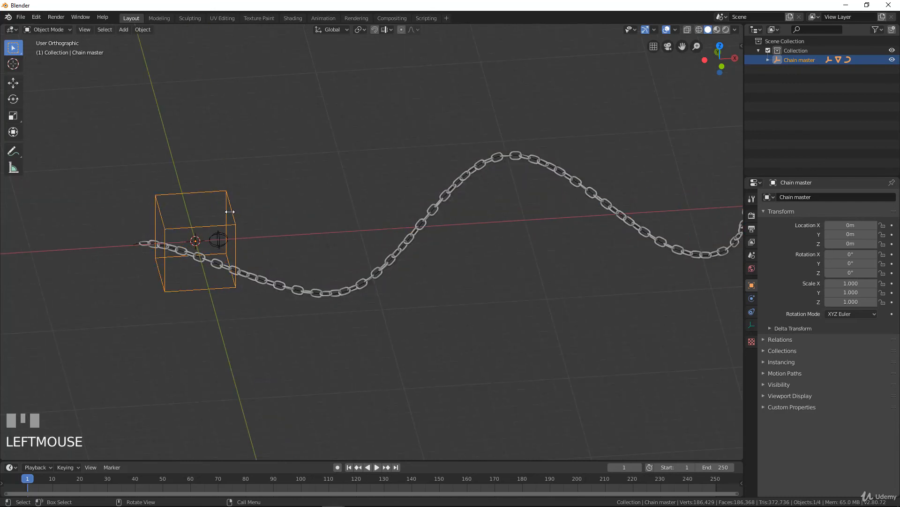
scroll(238, 241, "down", 3)
key("g")
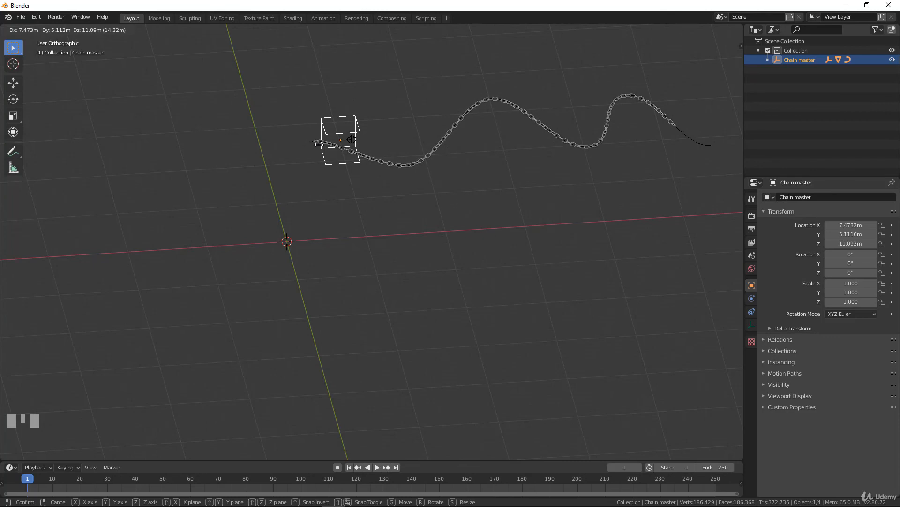
right_click(318, 144)
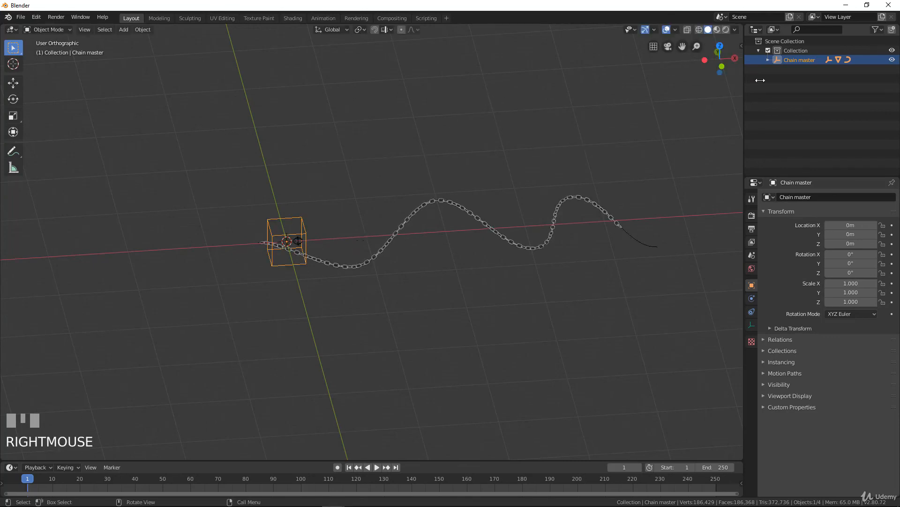
- Expand the Chain master hierarchy to check the objects parented under it
left_click(767, 60)
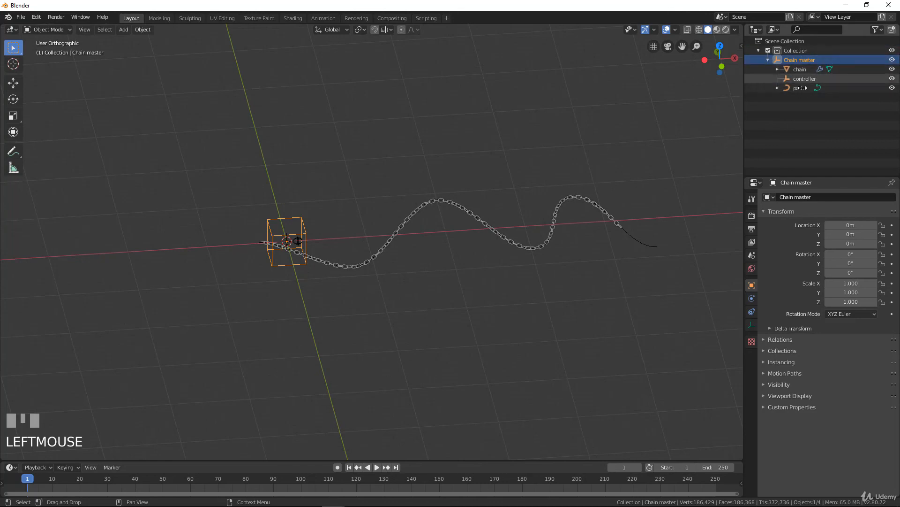
scroll(344, 287, "down", 3)
scroll(344, 287, "up", 4)
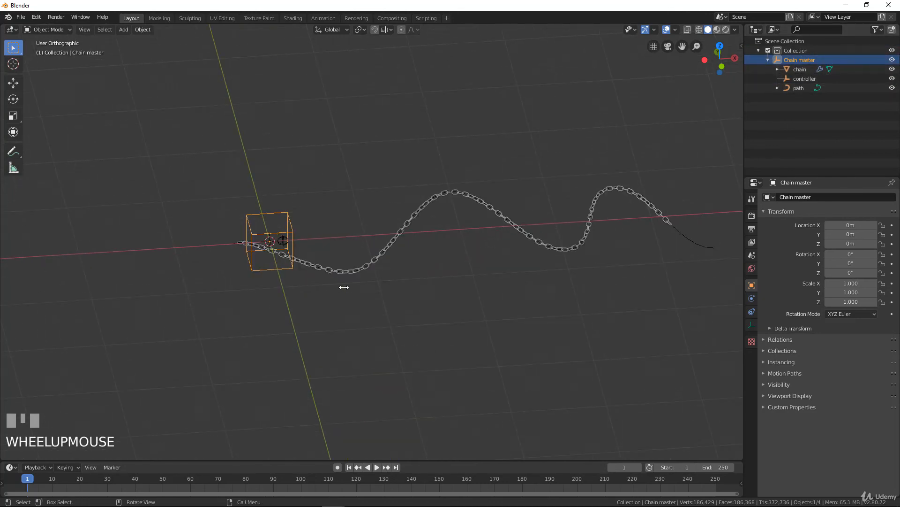
- Select the chain and examine the mesh density of its base link up close in Edit Mode, returning to Object Mode
scroll(344, 287, "up", 3)
left_click(226, 278)
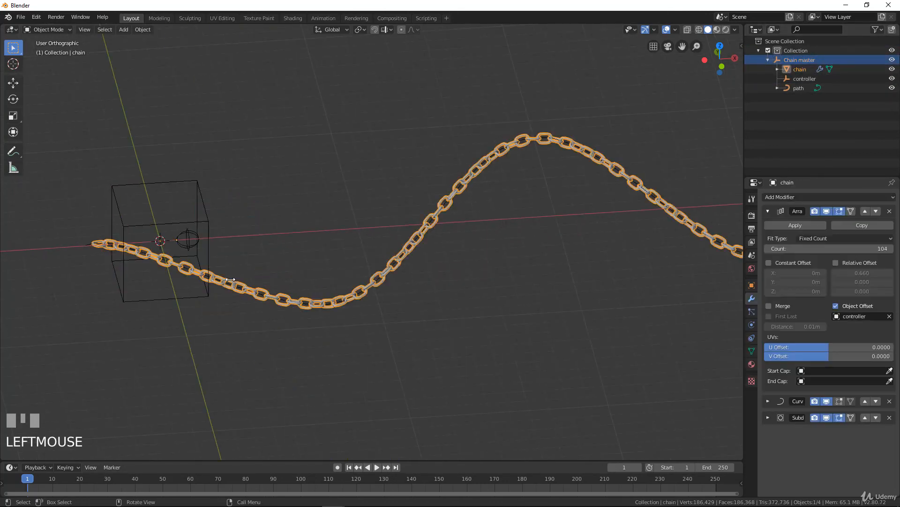
middle_click_drag(345, 266, 367, 260, "shift")
scroll(288, 312, "up", 3)
key("Tab")
middle_click_drag(241, 311, 364, 346, "shift")
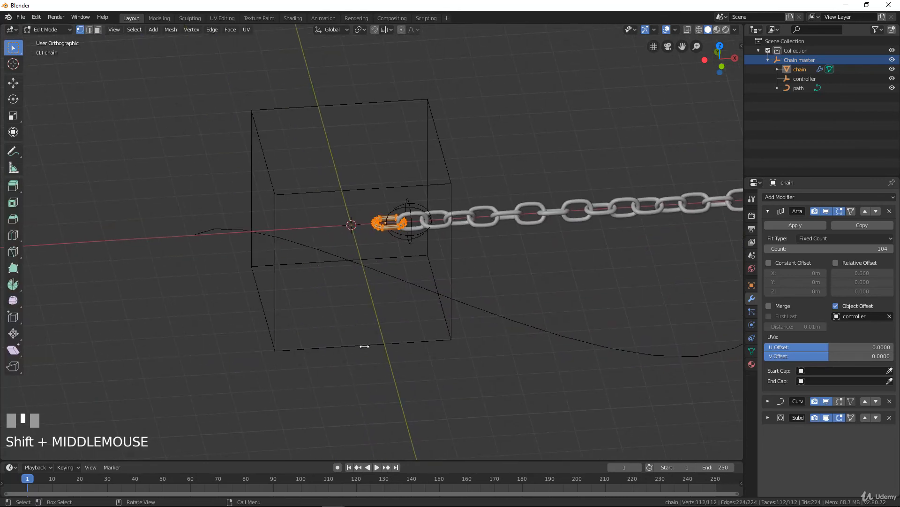
scroll(442, 232, "up", 3)
middle_click_drag(443, 231, 447, 306)
scroll(472, 215, "up", 2)
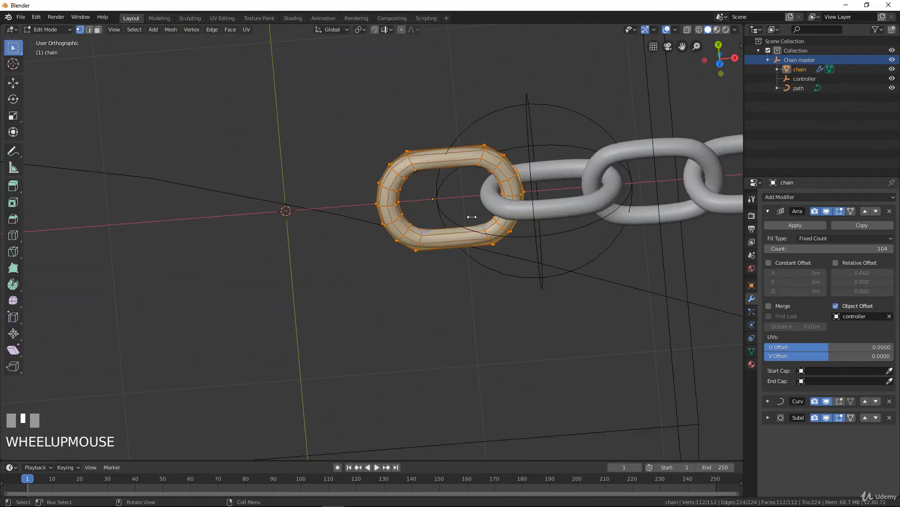
scroll(472, 215, "down", 2)
scroll(483, 217, "up", 4)
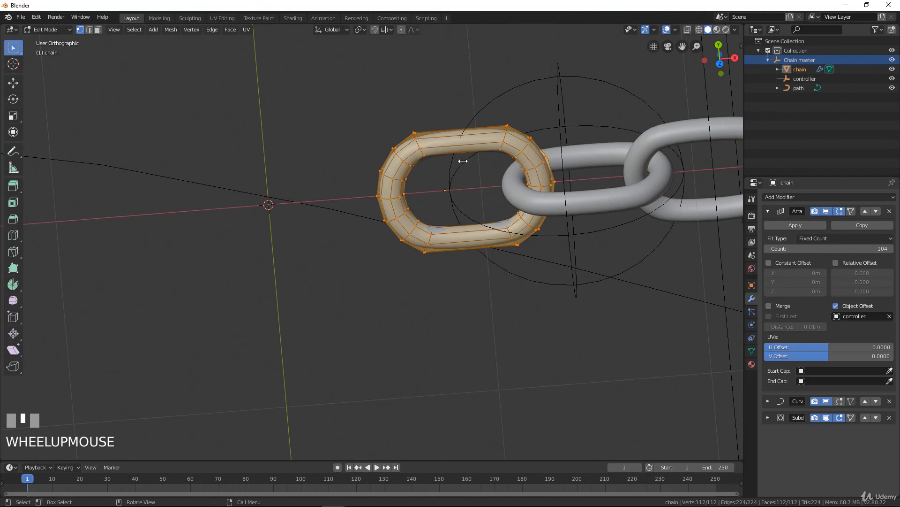
scroll(463, 161, "down", 3)
scroll(419, 164, "up", 5)
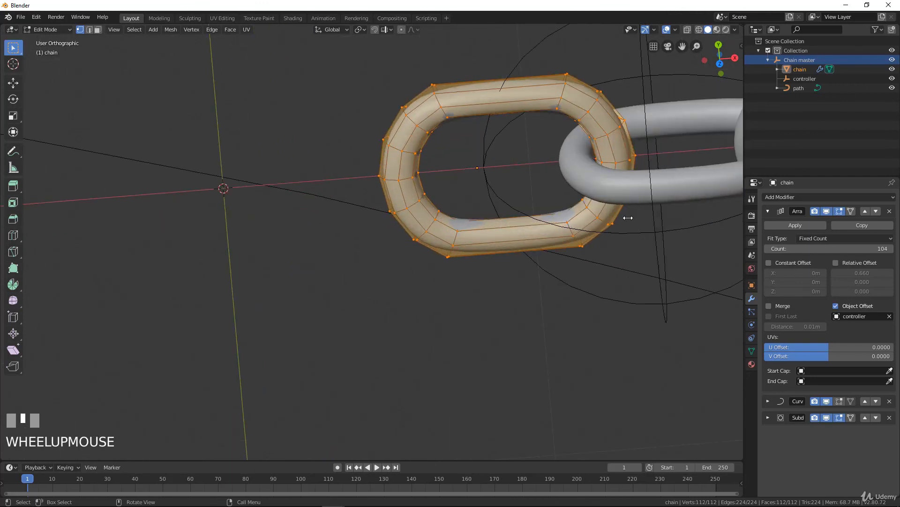
scroll(493, 145, "down", 3)
key("Tab")
scroll(499, 211, "down", 4)
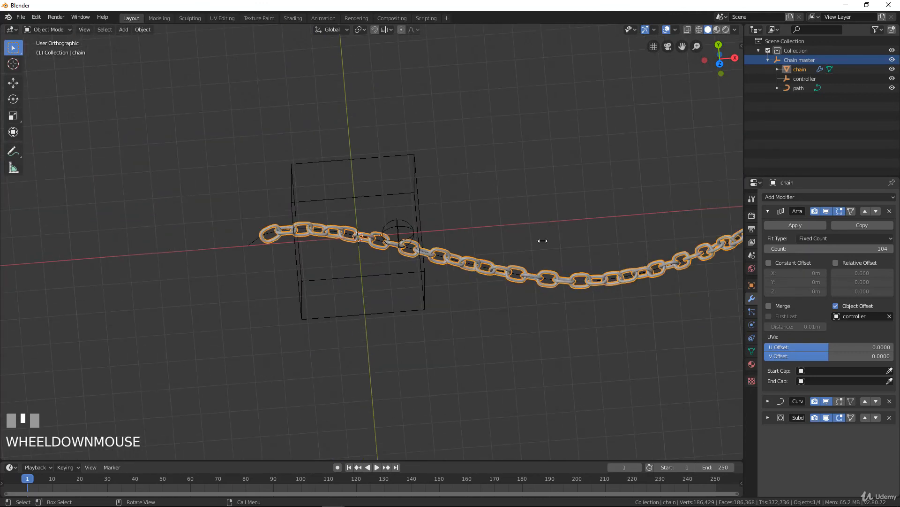
- Set the viewport subdivisions of the chain's Subdivision modifier to 1 and collapse the Subdivision and Array modifier settings
left_click(768, 417)
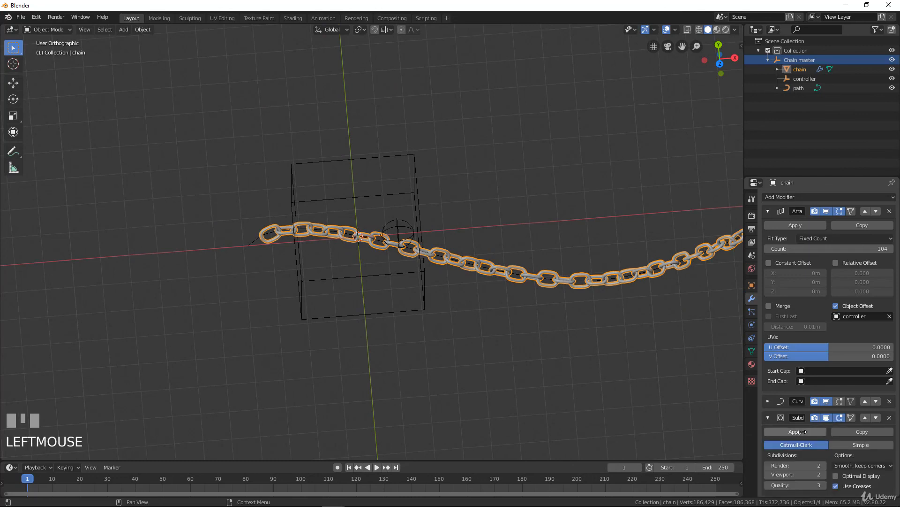
left_click(768, 474)
scroll(438, 298, "up", 10)
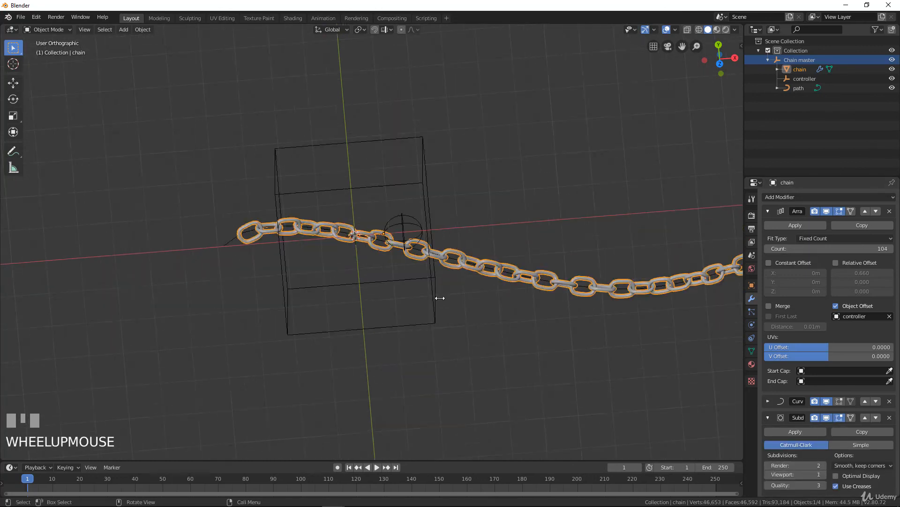
left_click(768, 417)
scroll(364, 263, "down", 6)
scroll(364, 262, "down", 3)
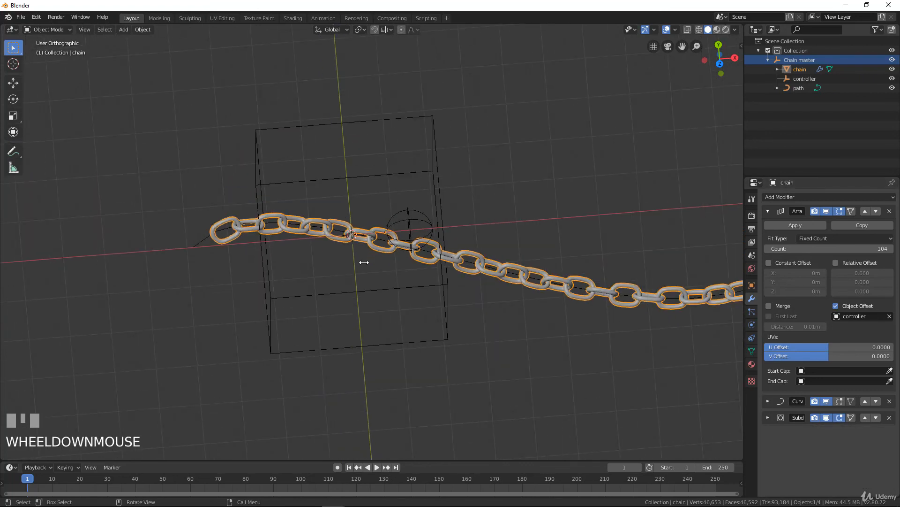
scroll(397, 312, "down", 4)
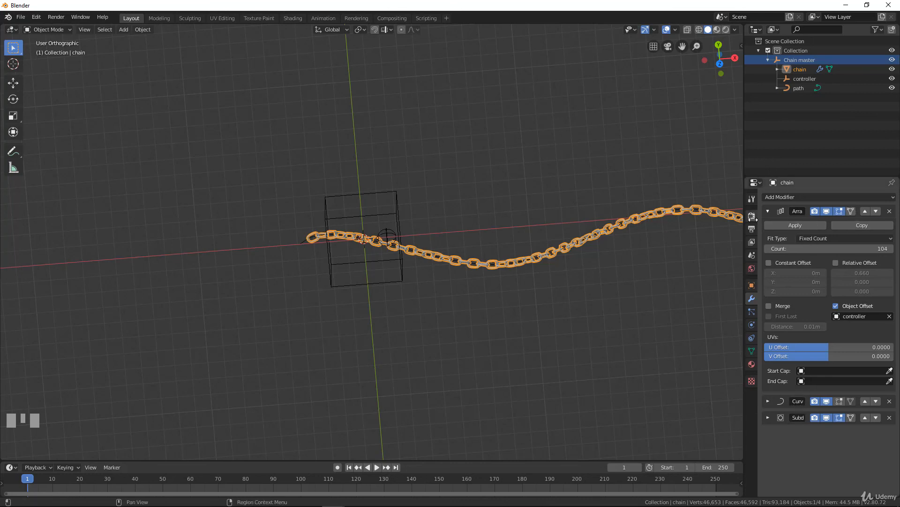
left_click(768, 211)
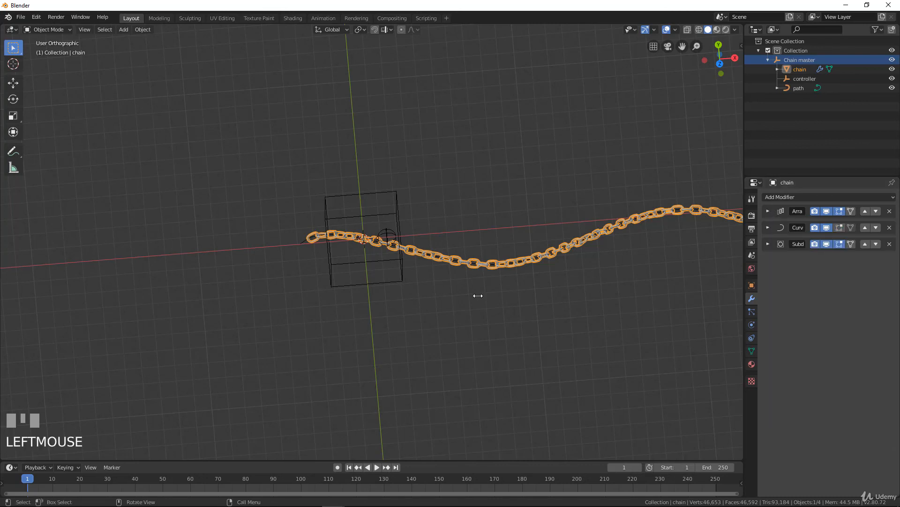